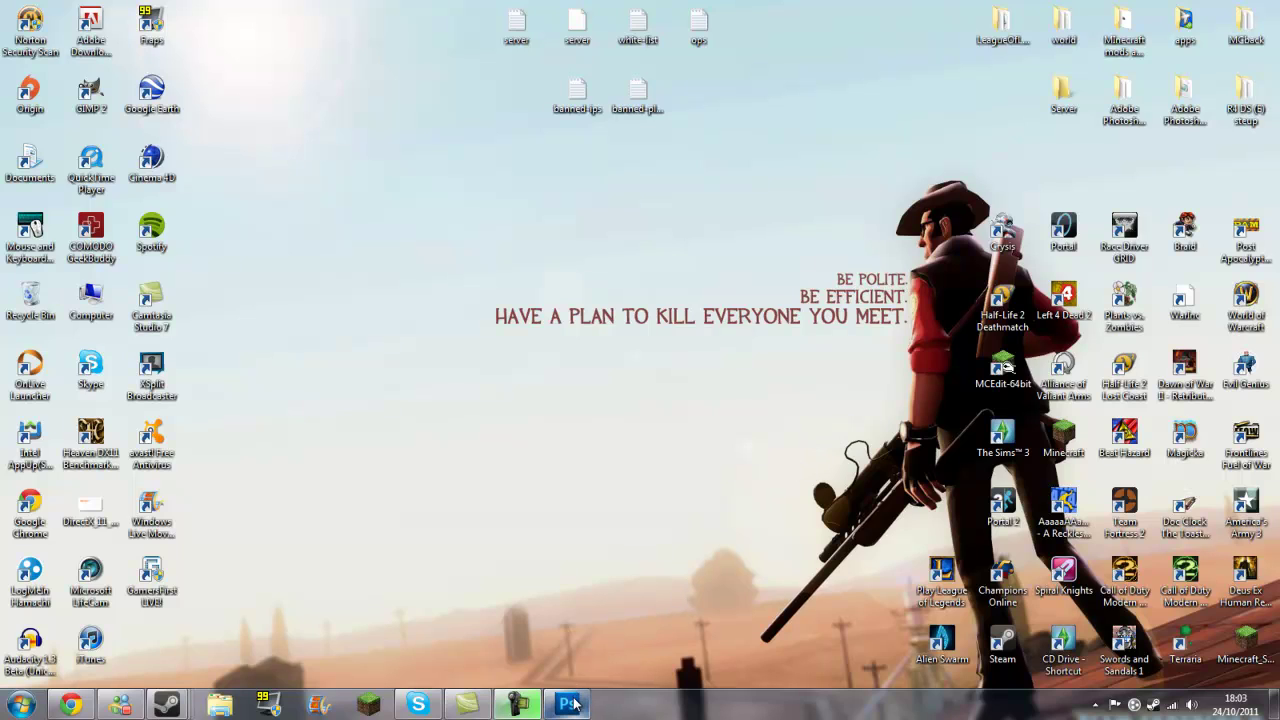
Restore Photoshop and create a new 1280 × 720 px document with a white background.
mouse_move(571, 705)
click(506, 624)
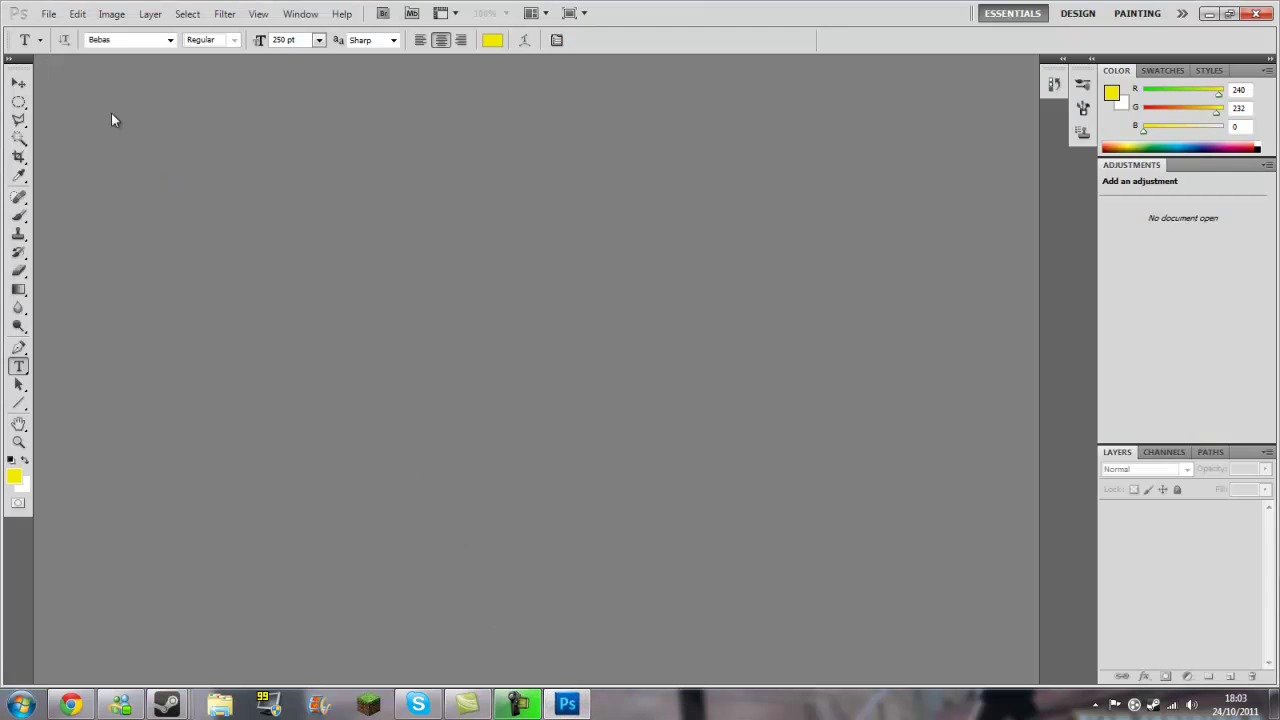
click(48, 14)
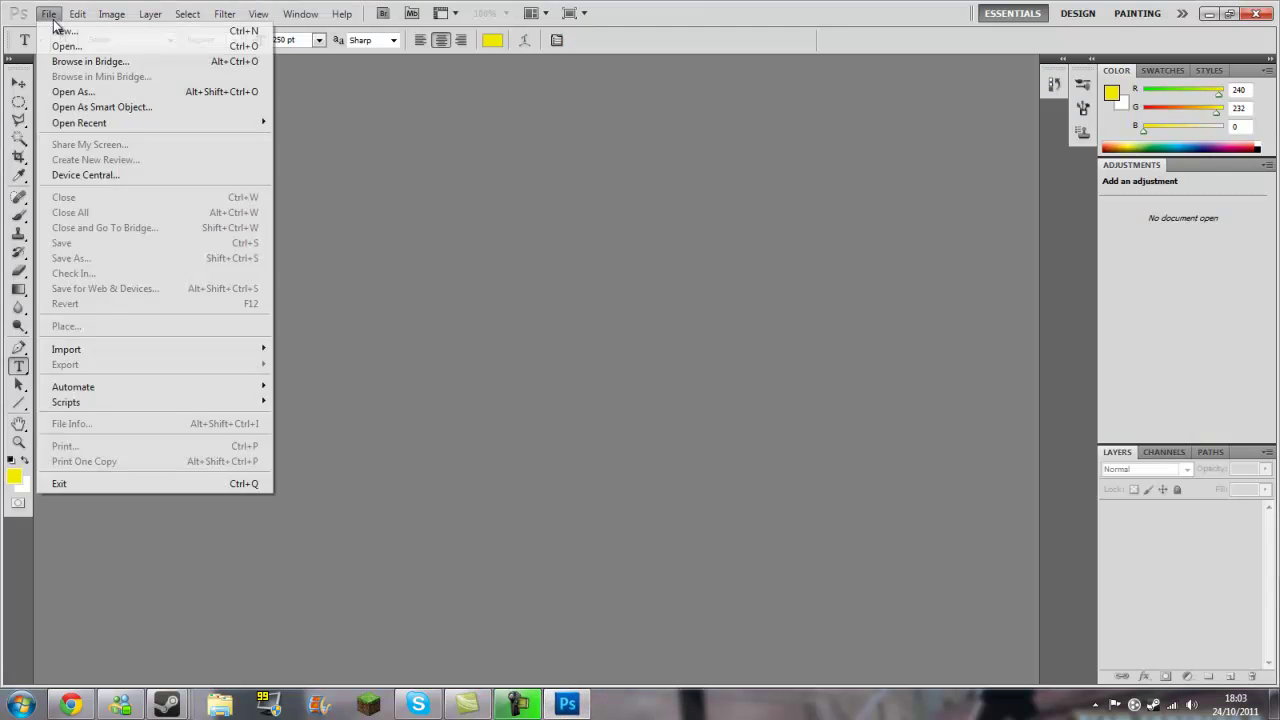
click(78, 31)
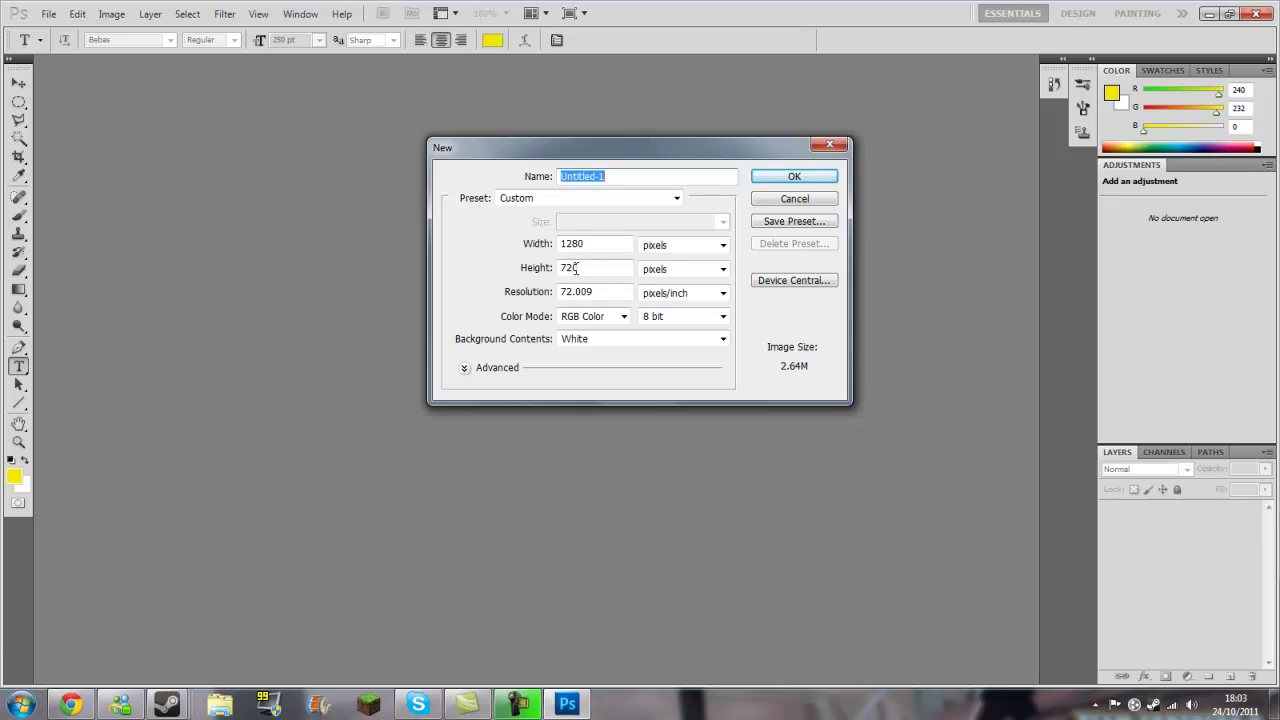
click(794, 176)
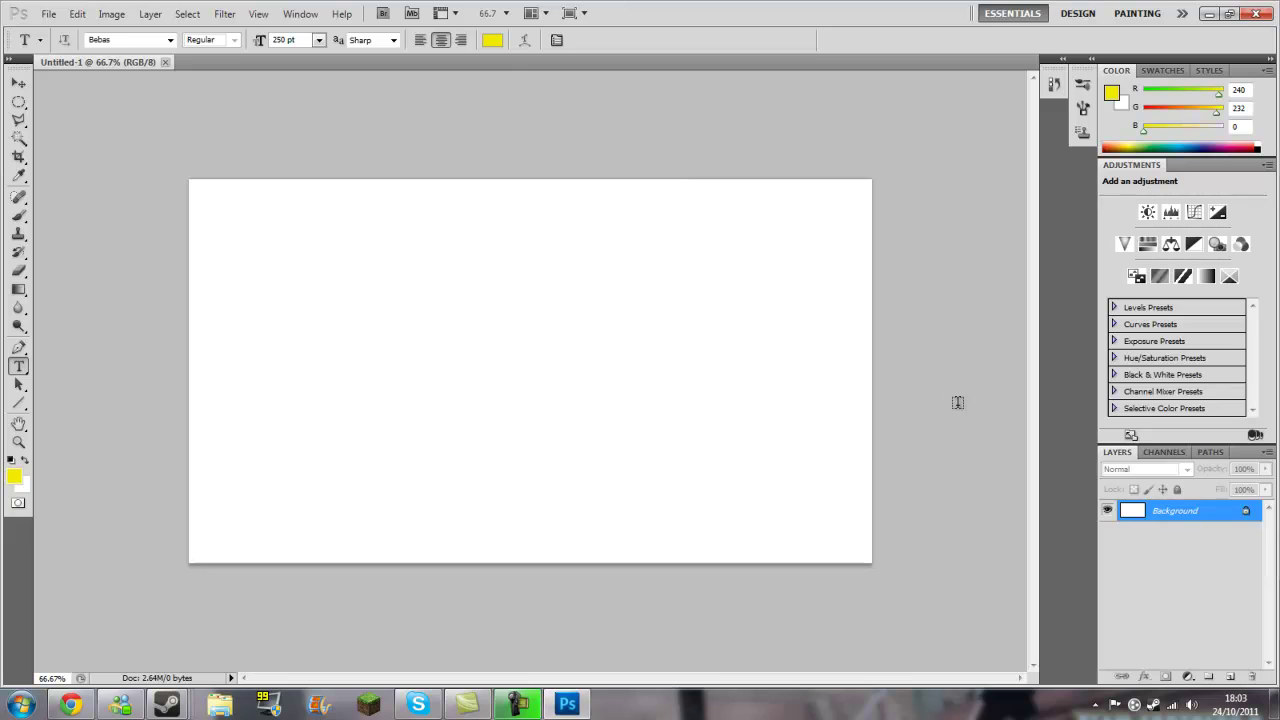
Convert the Background to a smart object, then rasterize it into an editable Layer 0.
right_click(1167, 518)
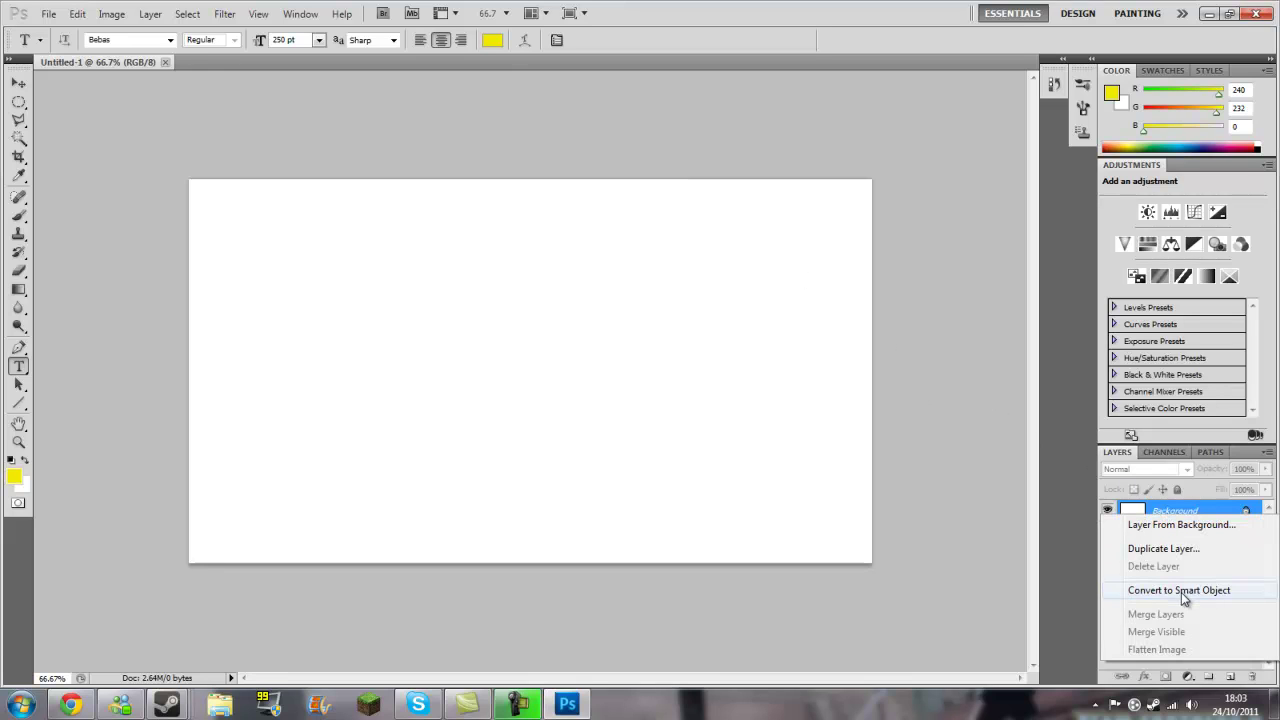
click(1181, 592)
right_click(1188, 514)
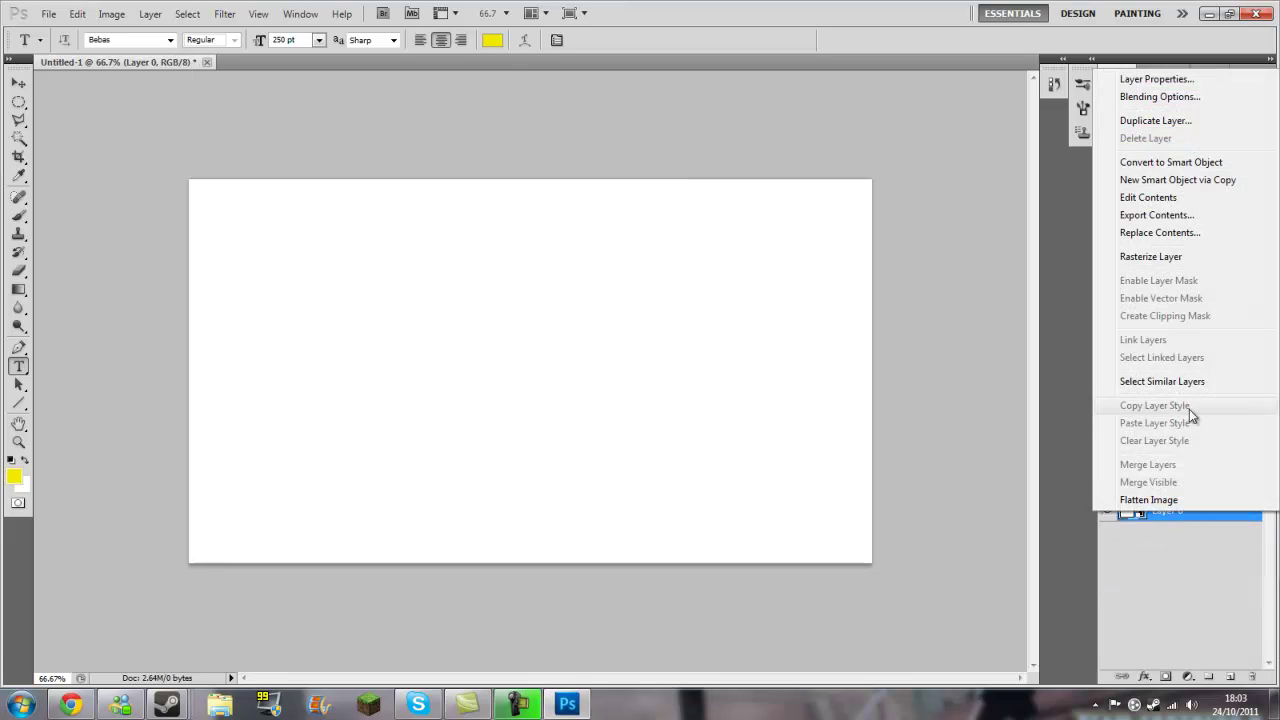
click(1165, 259)
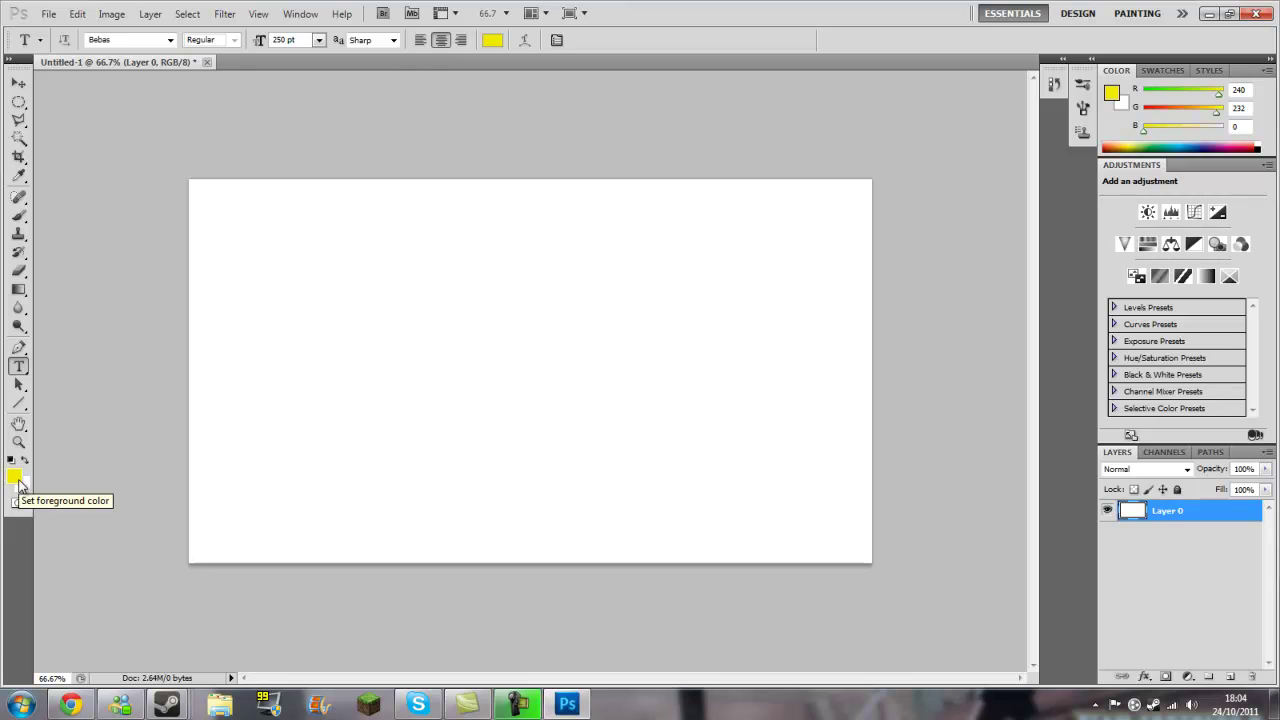
Set the foreground colour to bright blue #0084ff and the background to dark blue #004a96.
click(15, 478)
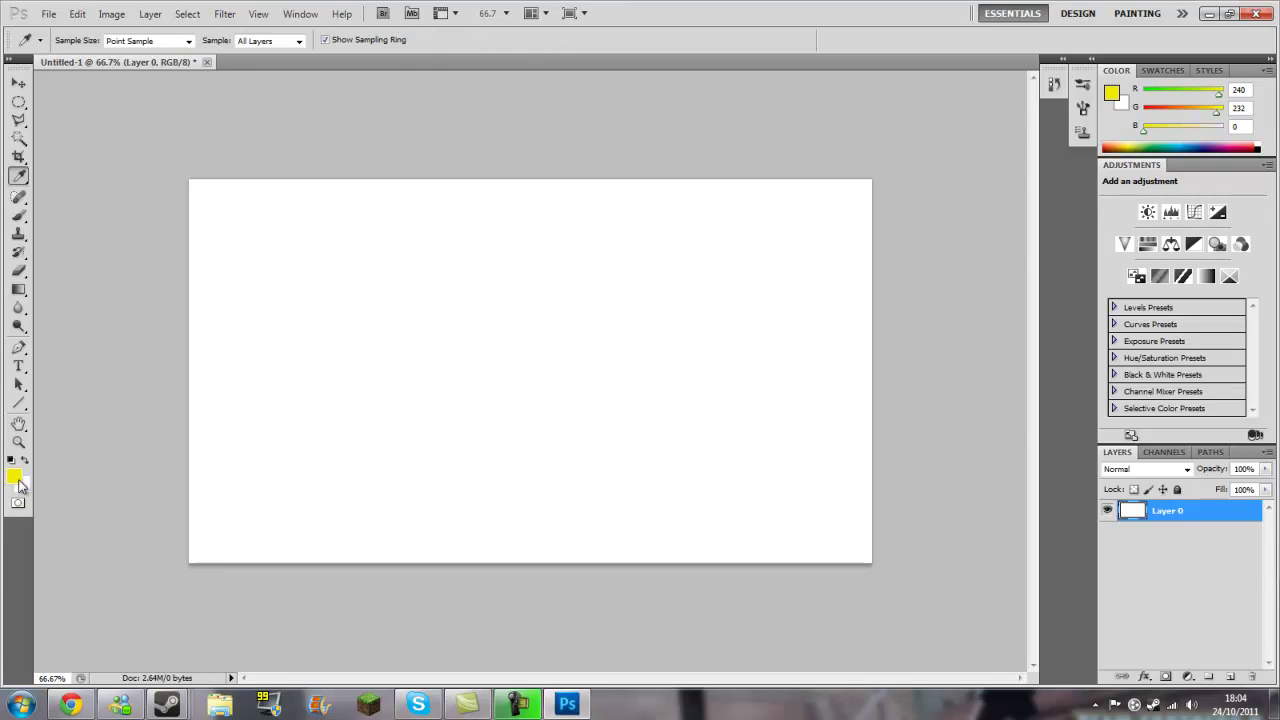
click(917, 274)
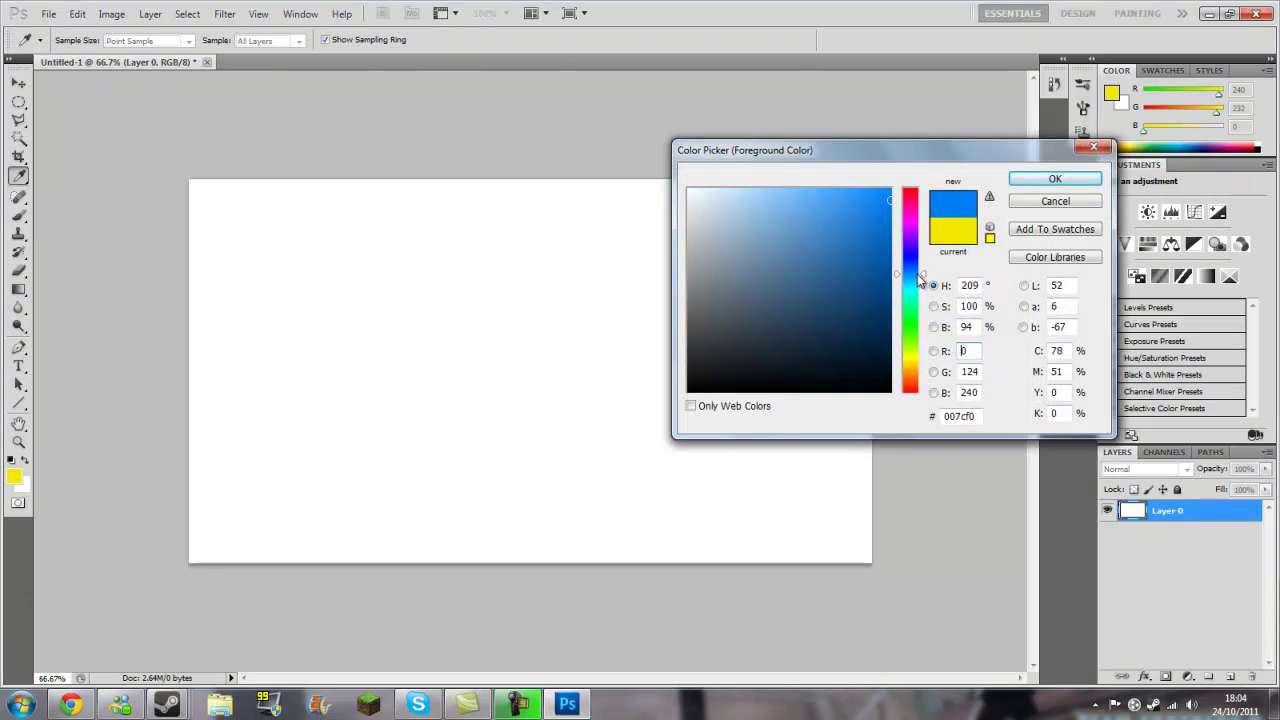
click(890, 188)
click(1035, 176)
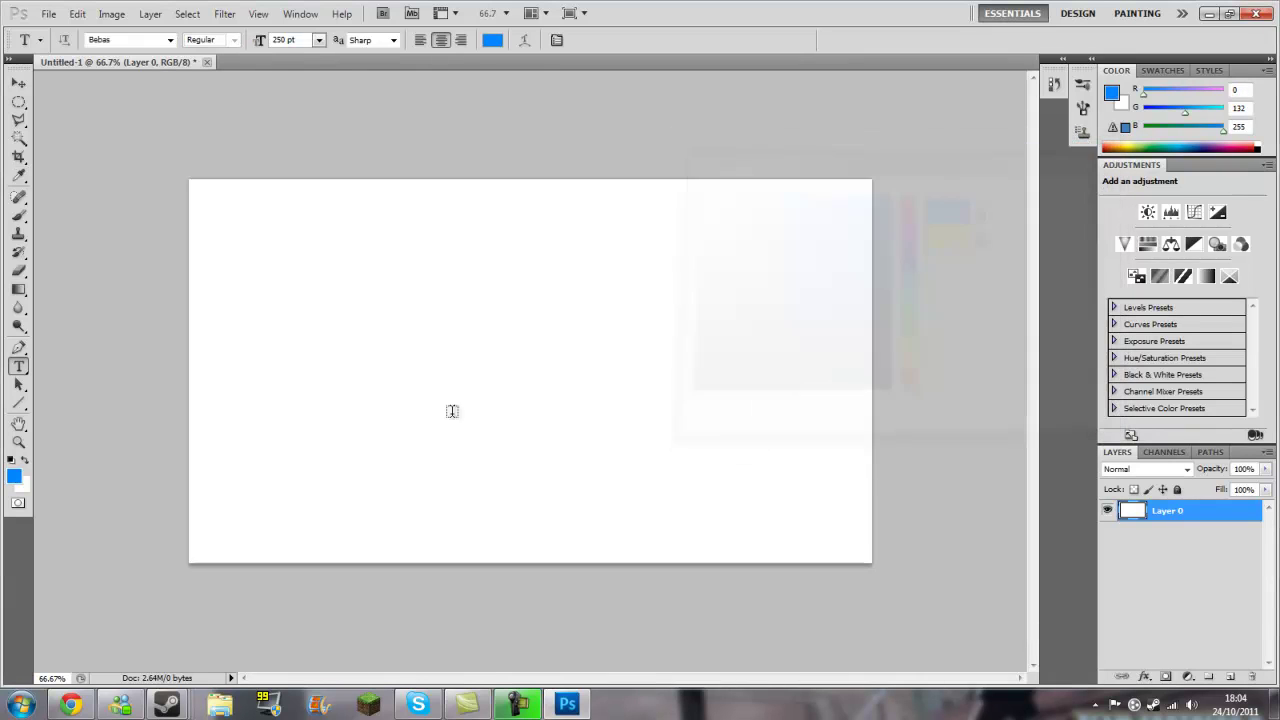
click(24, 488)
click(20, 476)
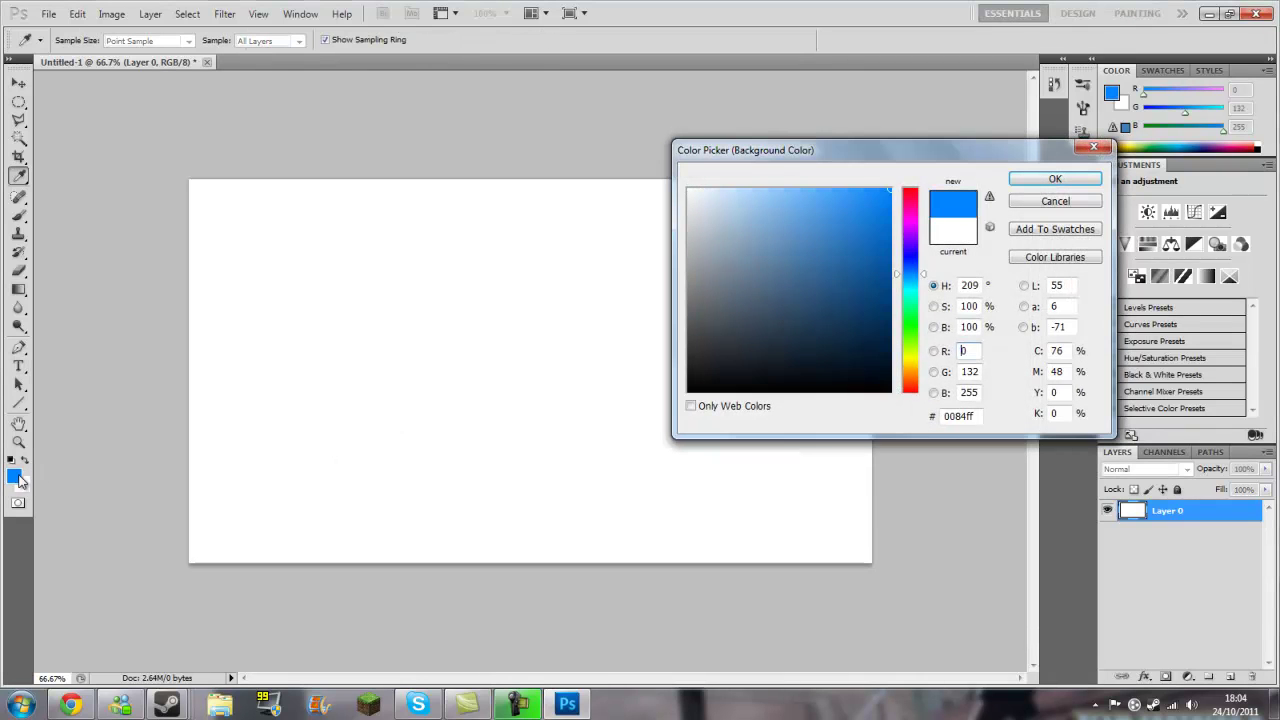
drag(890, 273, 891, 272)
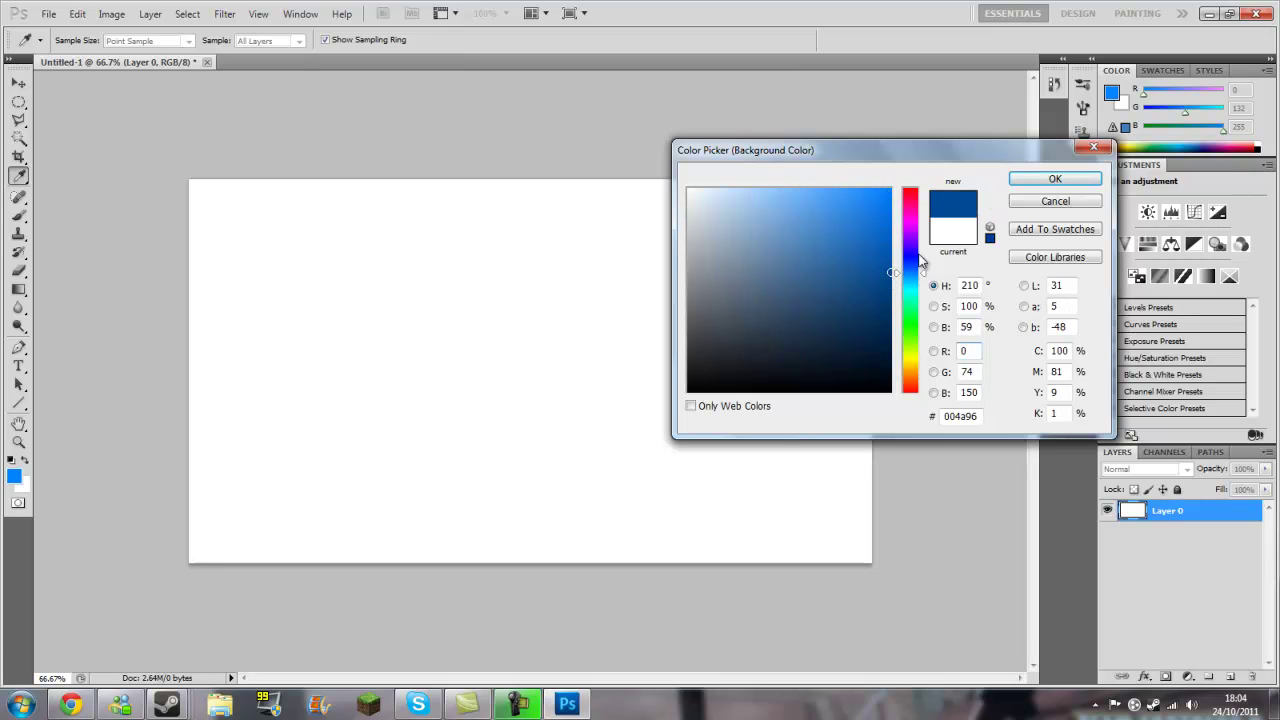
click(1052, 179)
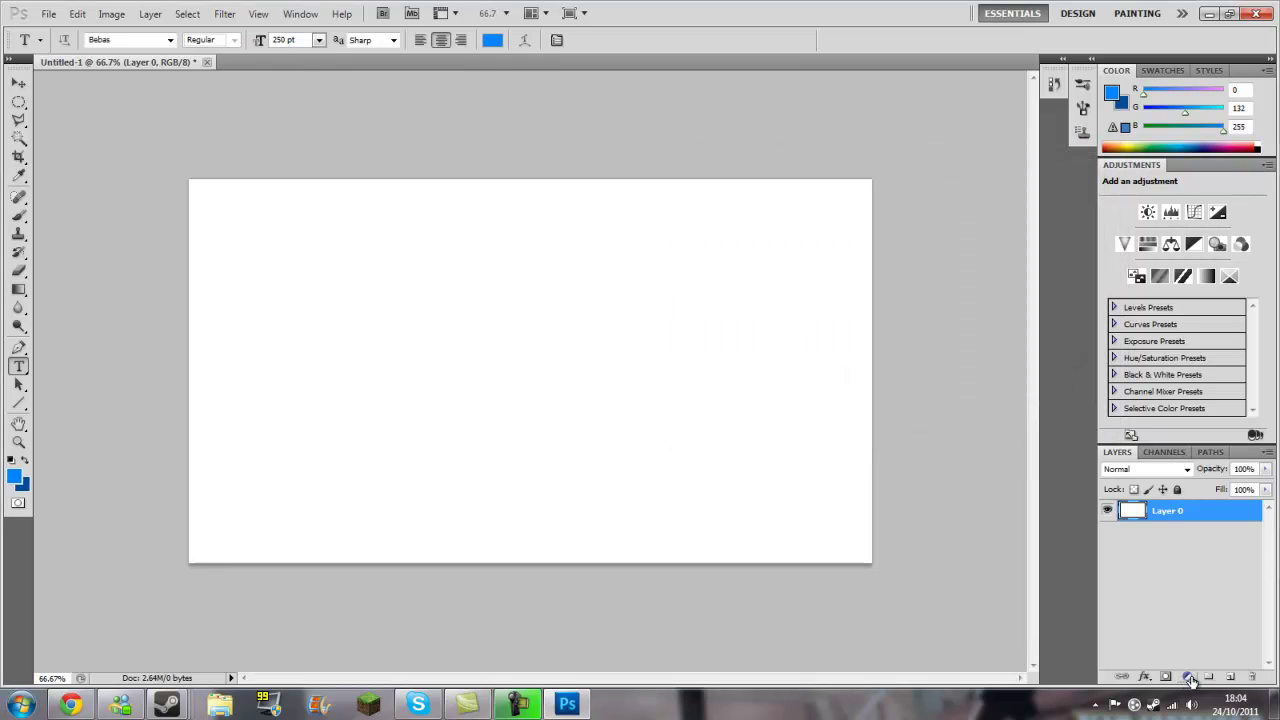
Add a radial Gradient Fill layer with the blue-to-dark-blue gradient at 150% scale.
click(1190, 679)
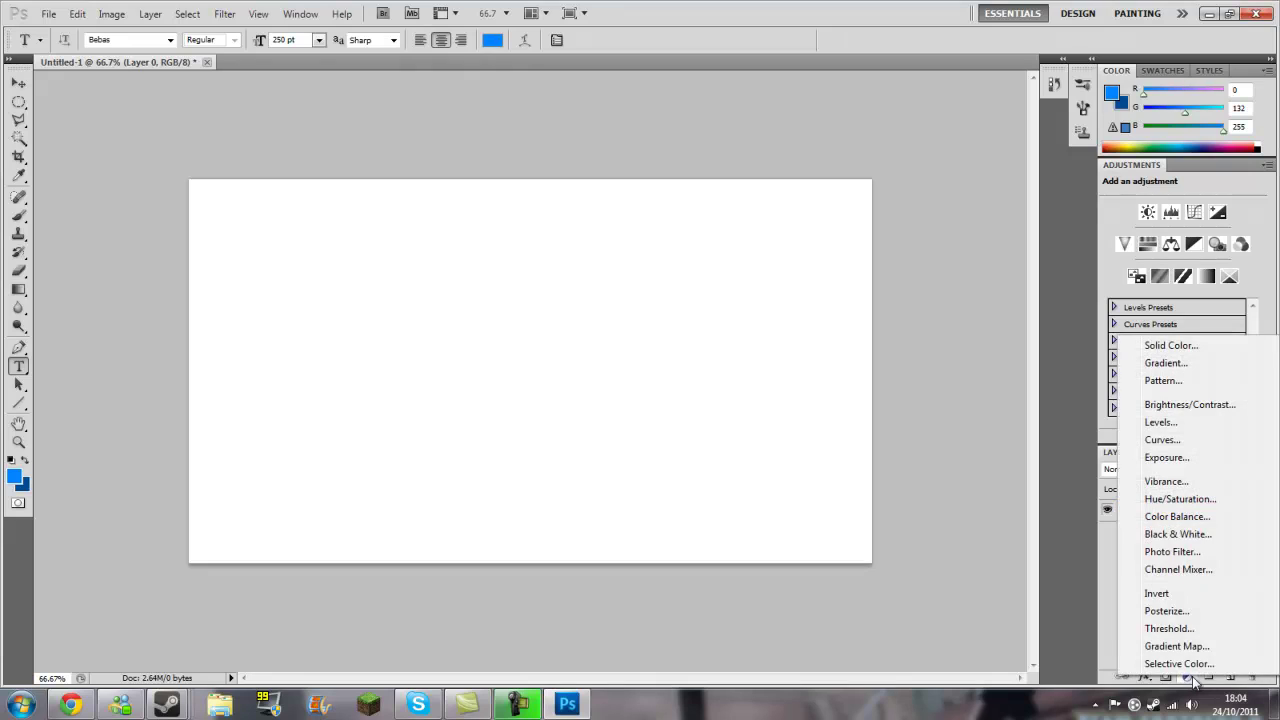
click(1230, 366)
click(853, 117)
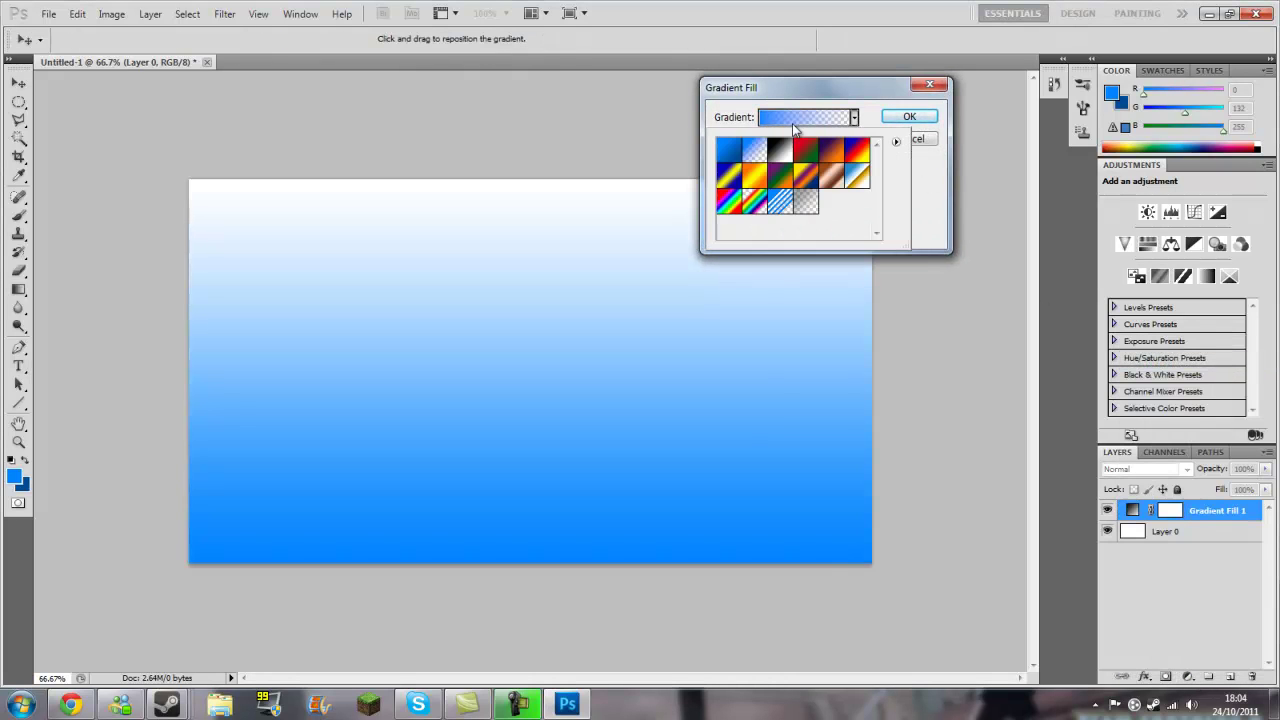
click(728, 152)
click(930, 198)
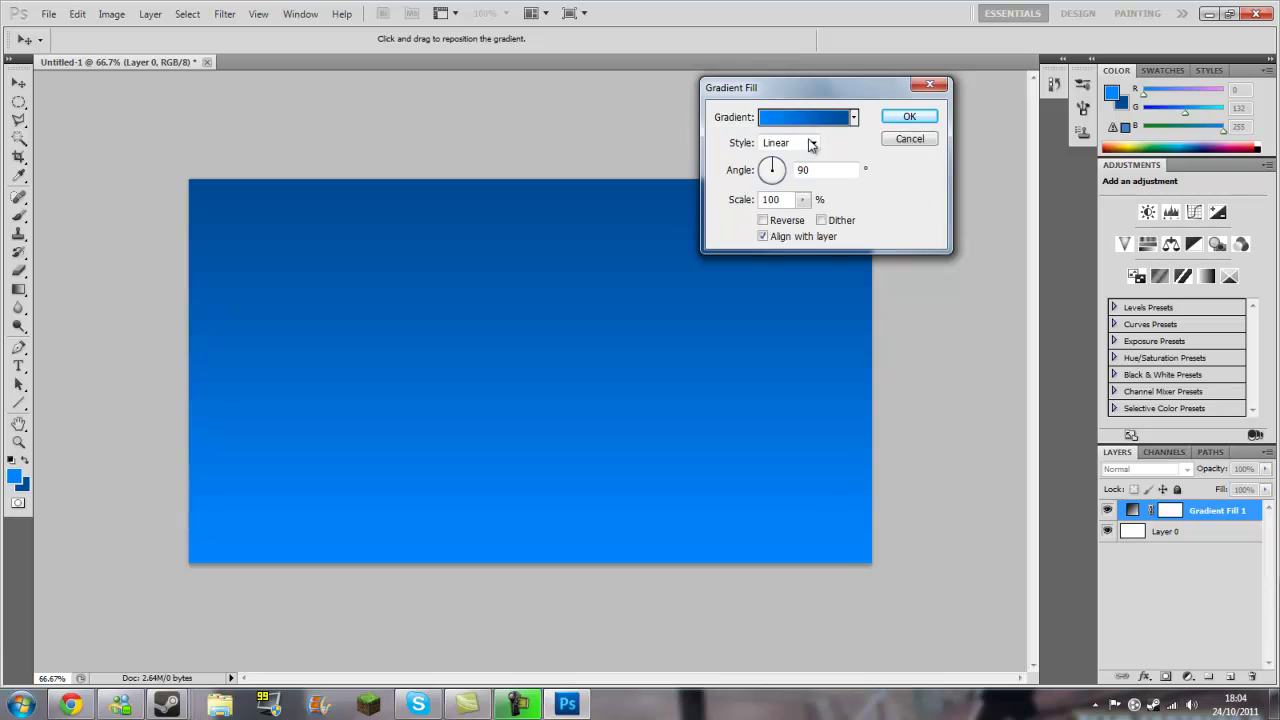
click(813, 143)
click(780, 171)
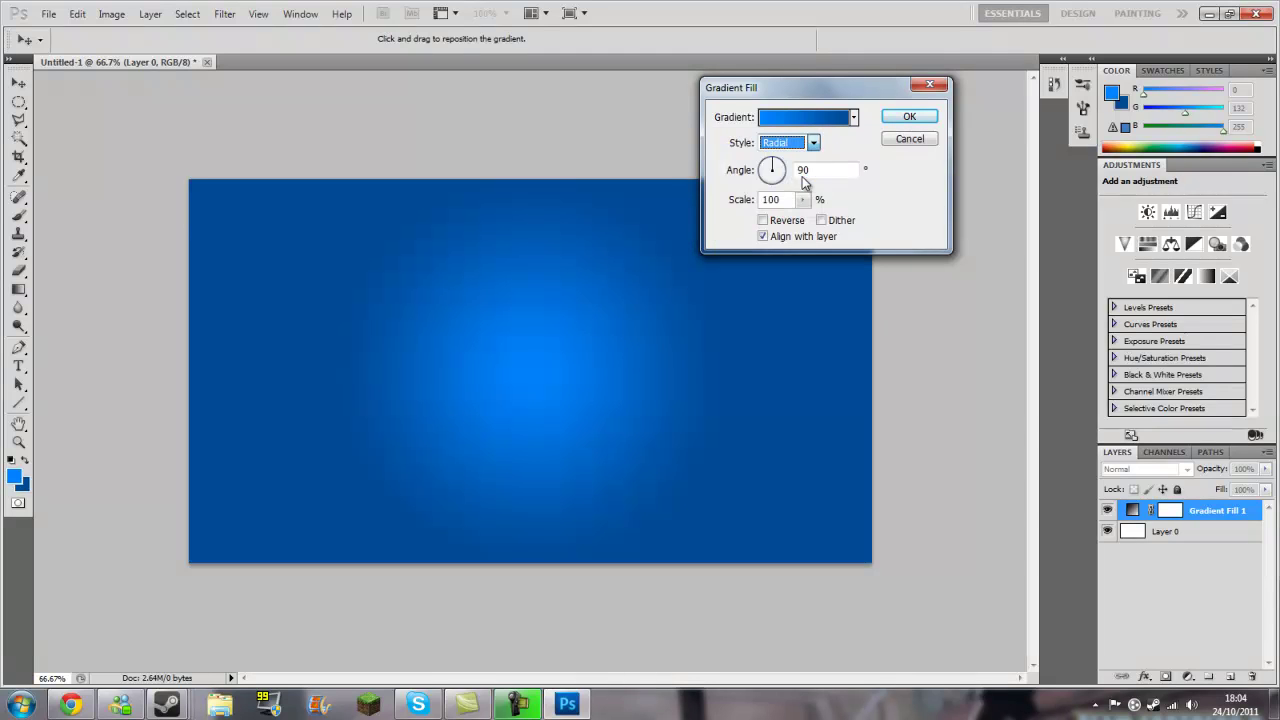
click(802, 199)
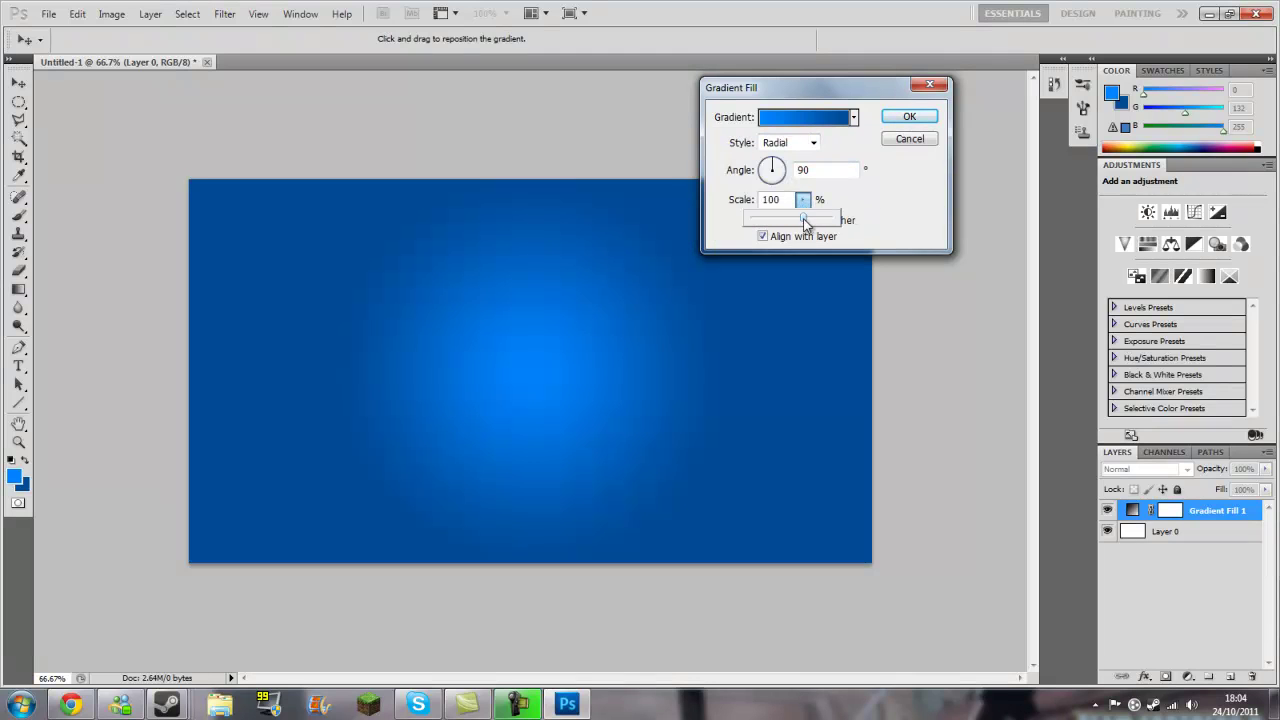
drag(812, 226, 940, 228)
click(909, 117)
key(t)
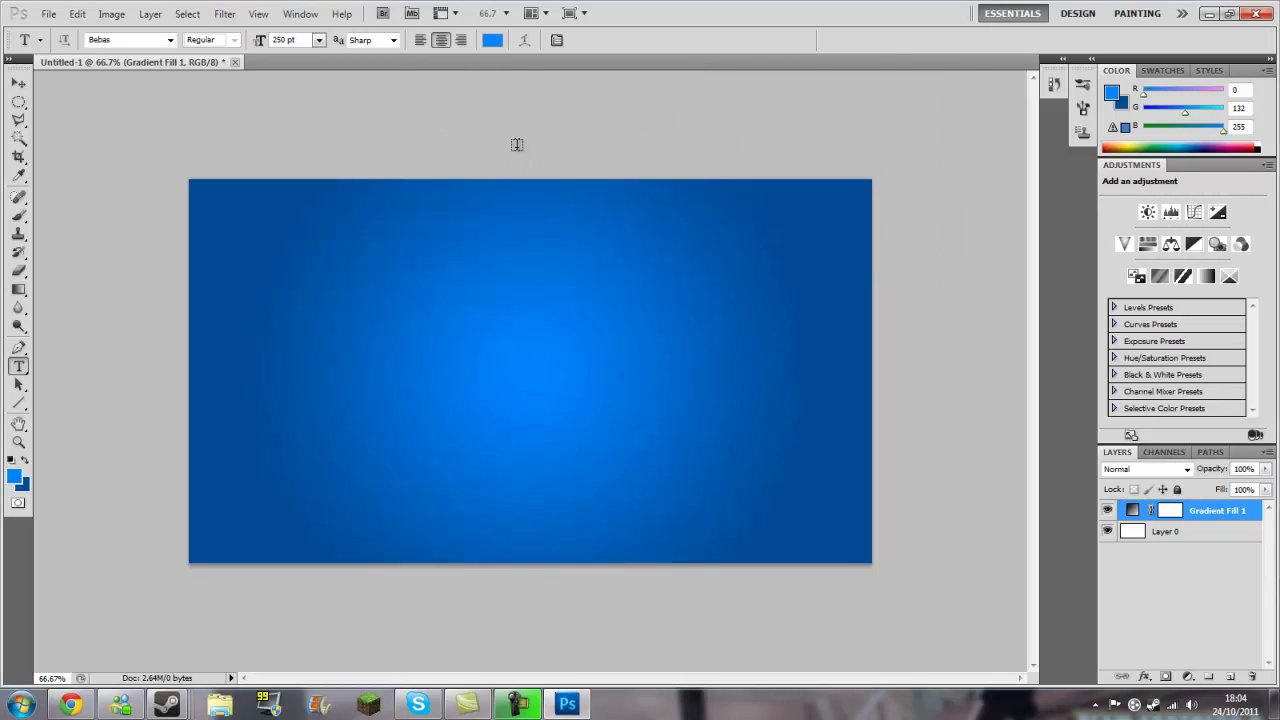
Rasterize the gradient fill and apply the Spatter filter with radius 13 and smoothness 5.
click(187, 14)
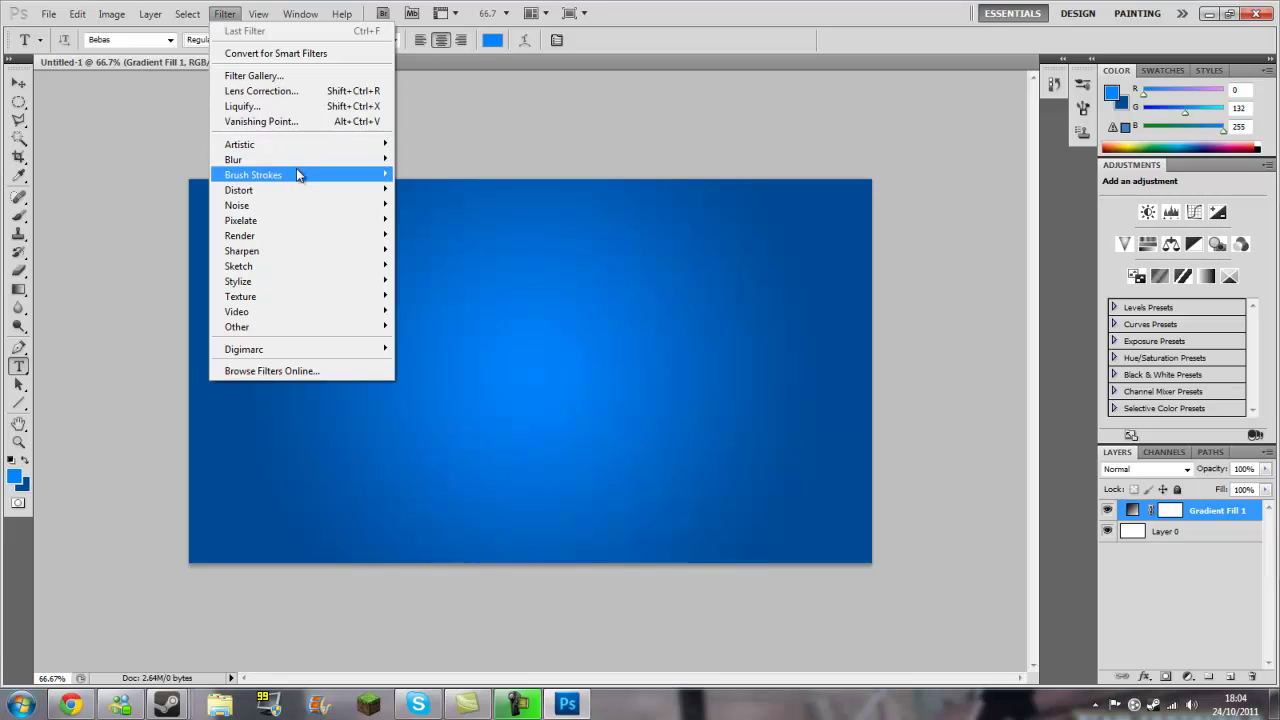
mouse_move(300, 175)
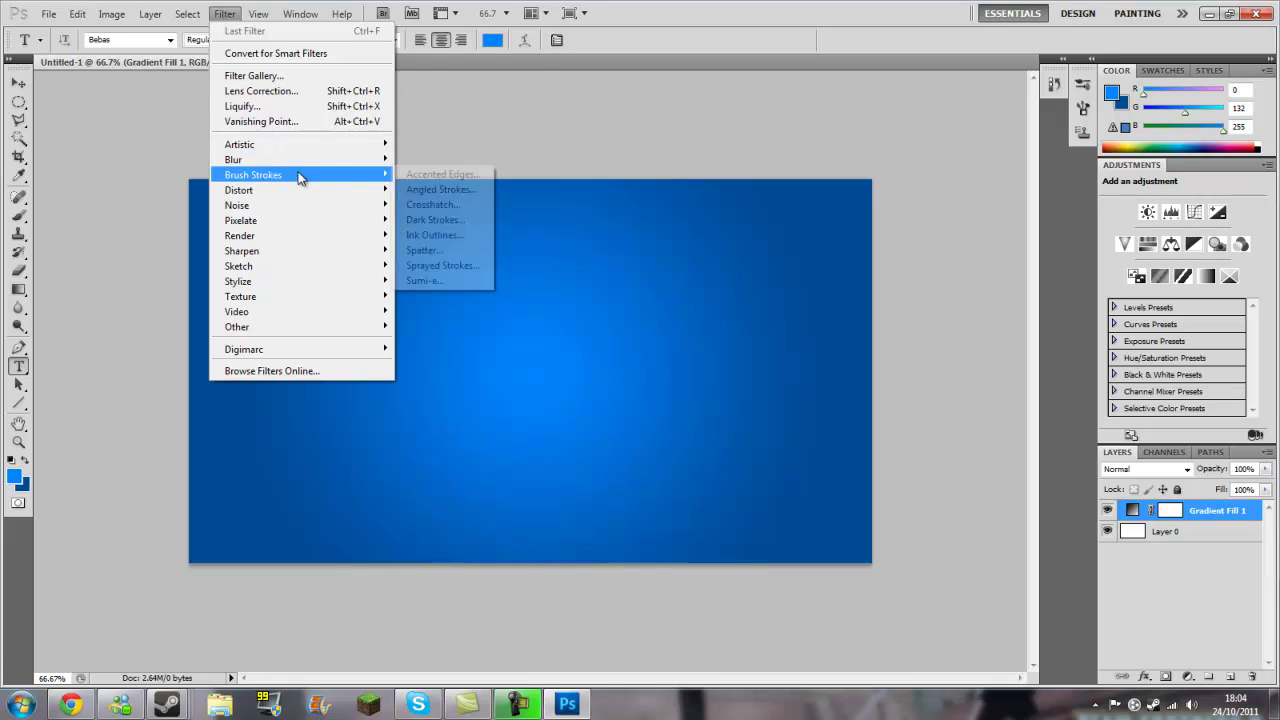
click(463, 250)
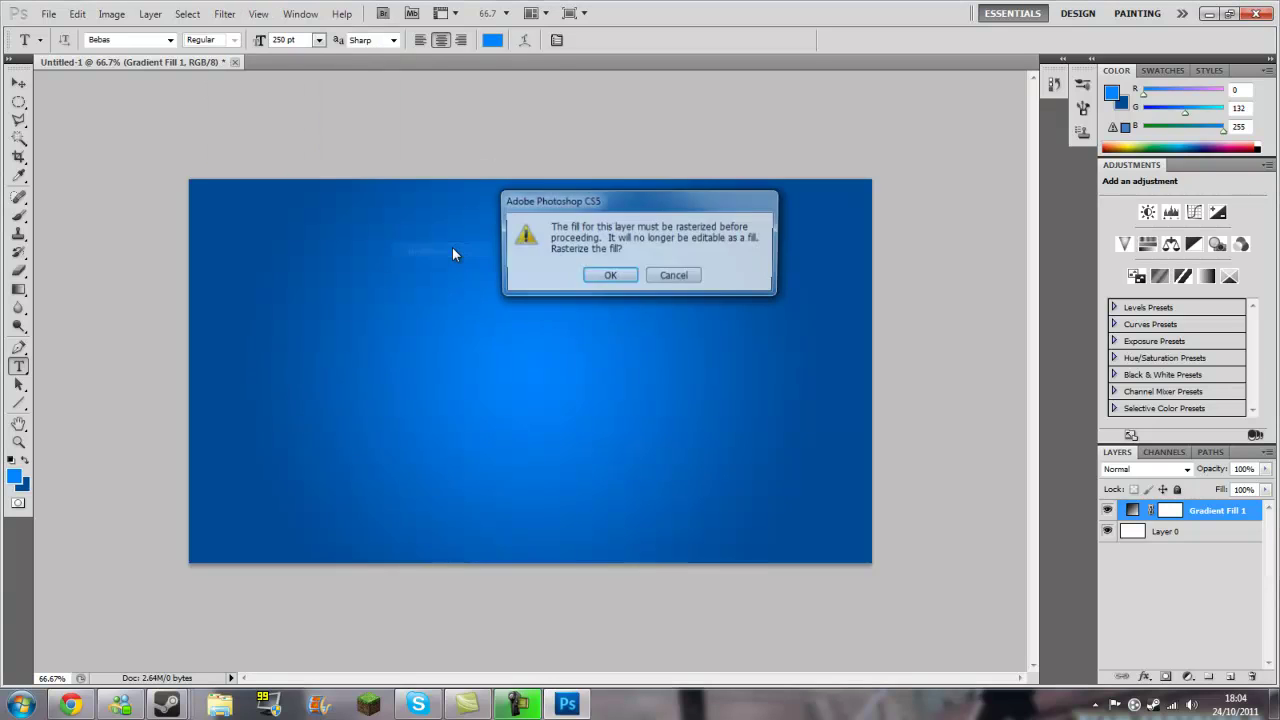
click(603, 278)
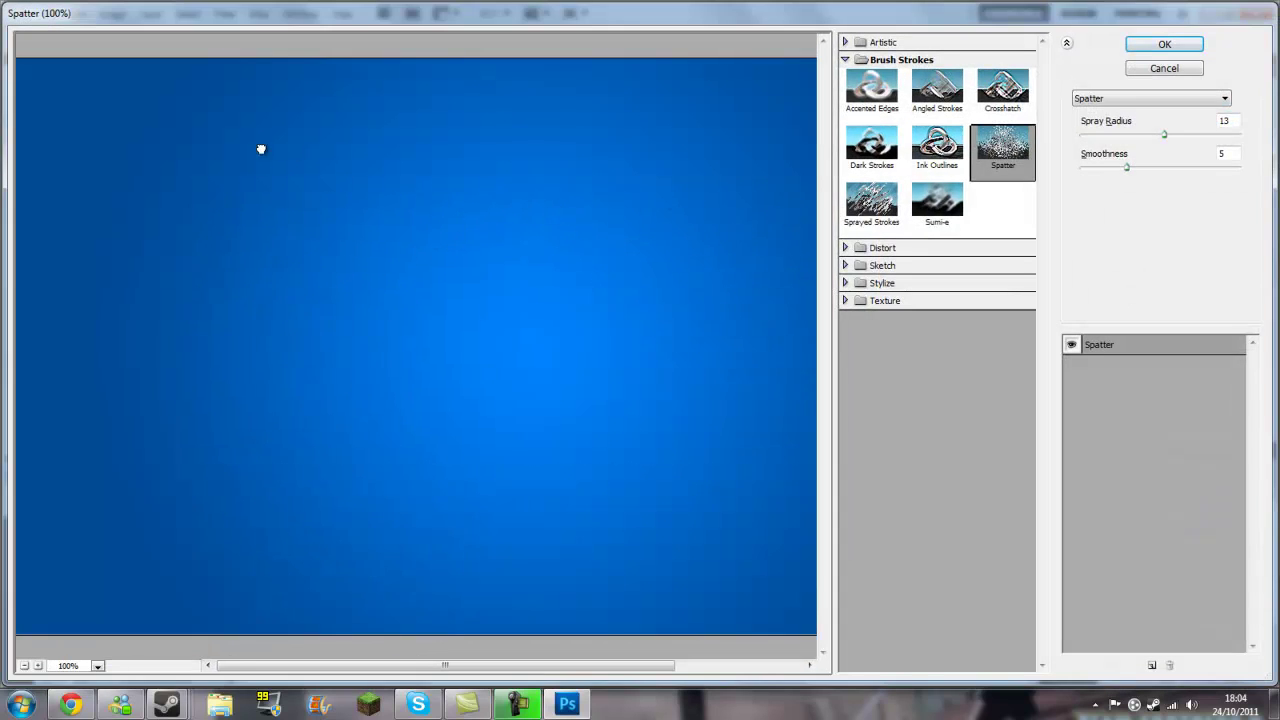
drag(363, 214, 223, 131)
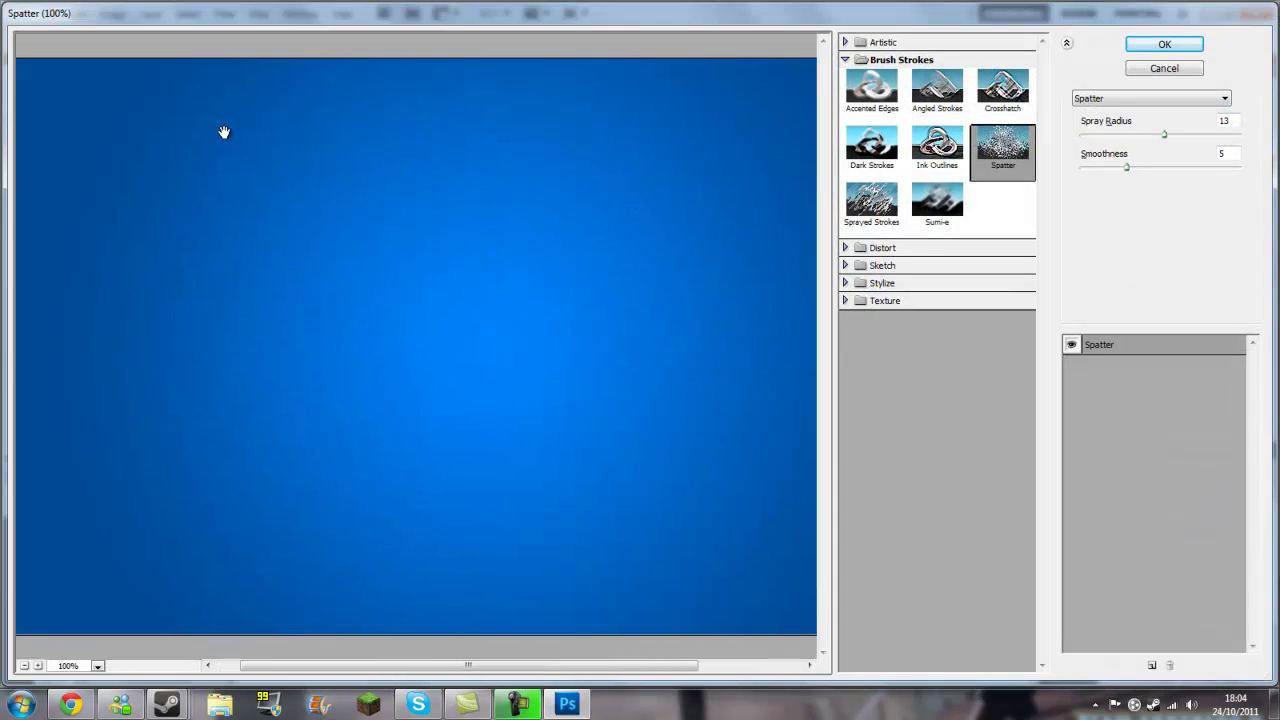
click(1141, 47)
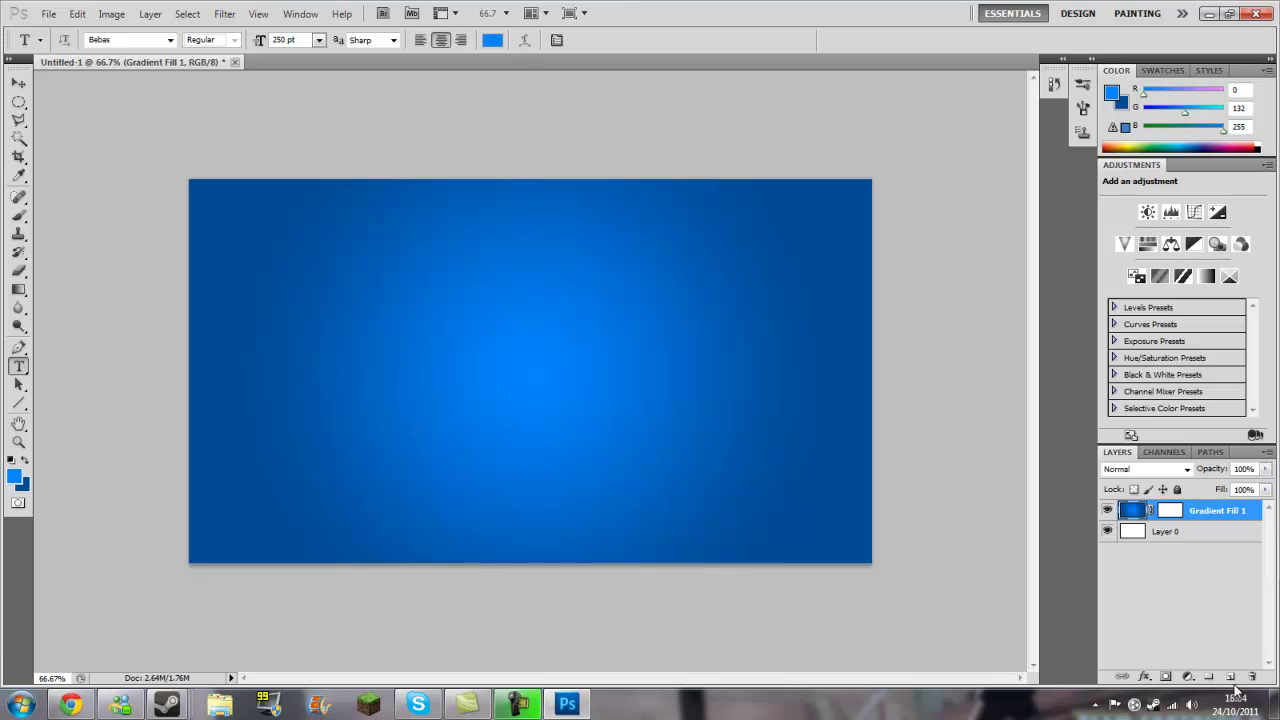
Add a new layer and make an elliptical selection curving across the top of the canvas.
click(1230, 677)
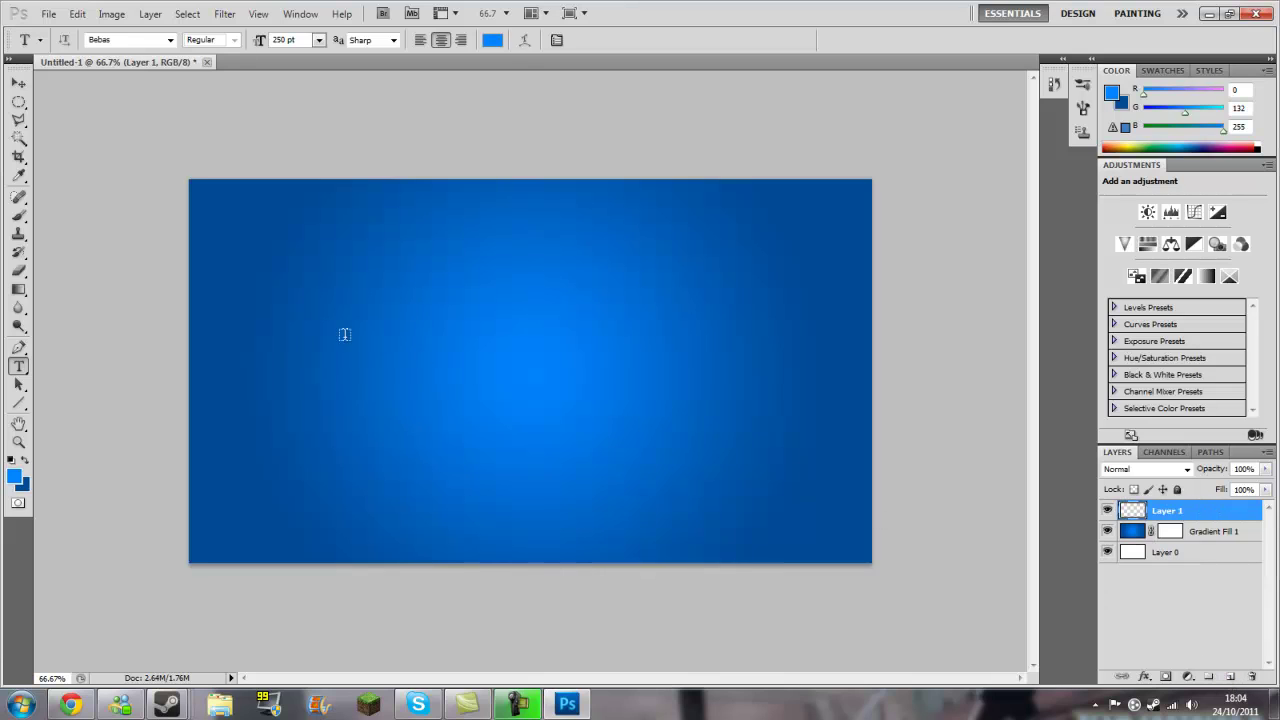
click(19, 103)
click(90, 117)
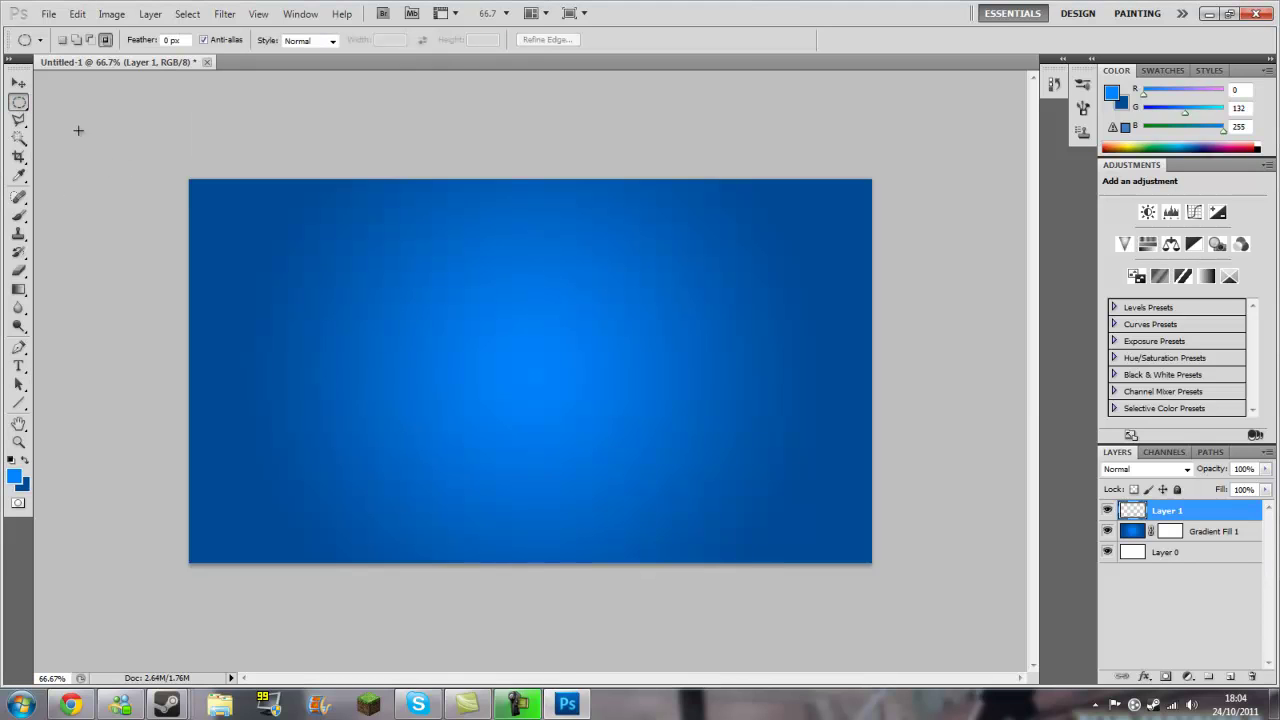
drag(478, 300, 803, 357)
drag(1007, 346, 943, 371)
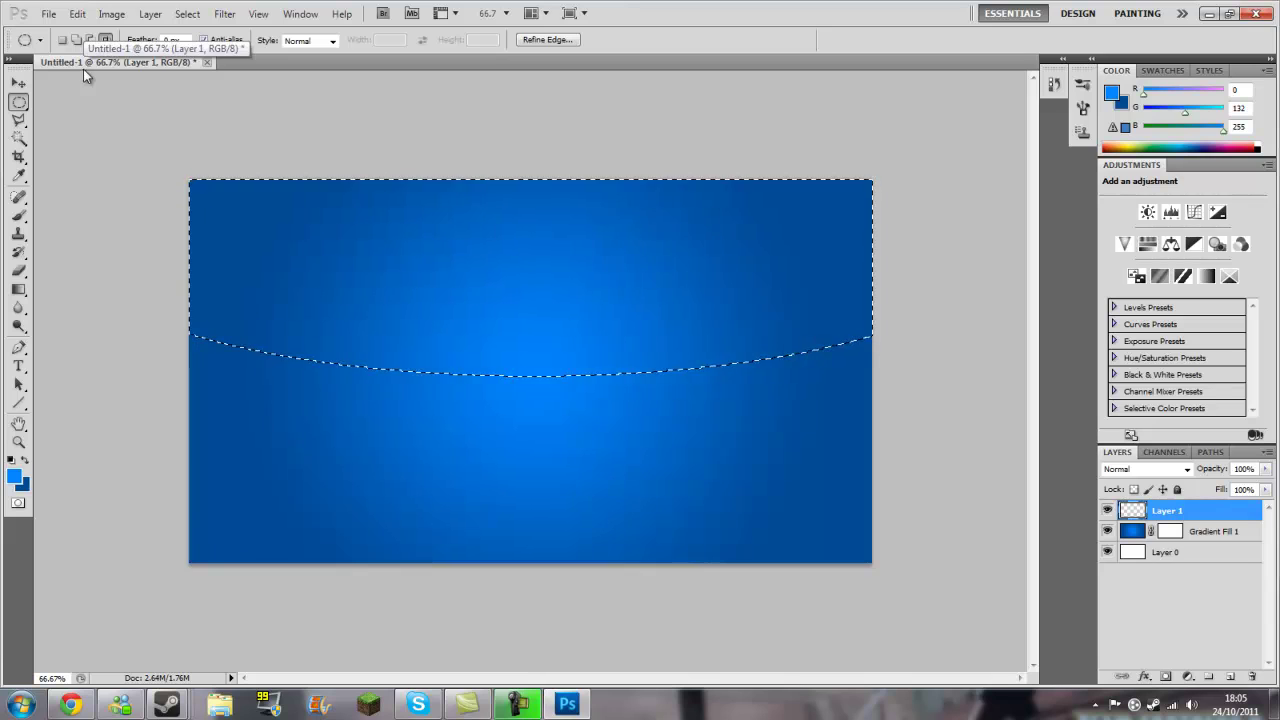
click(106, 44)
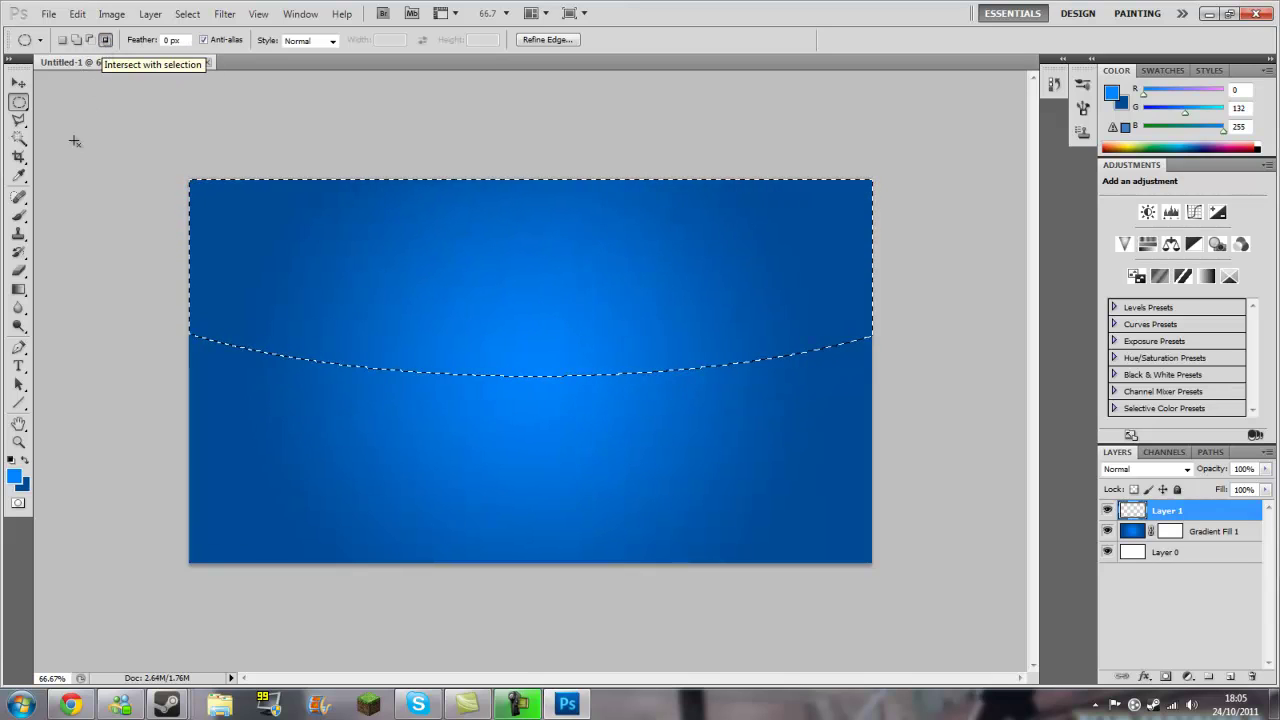
Brighten the top band with downward white-to-transparent gradients, then deselect.
click(21, 292)
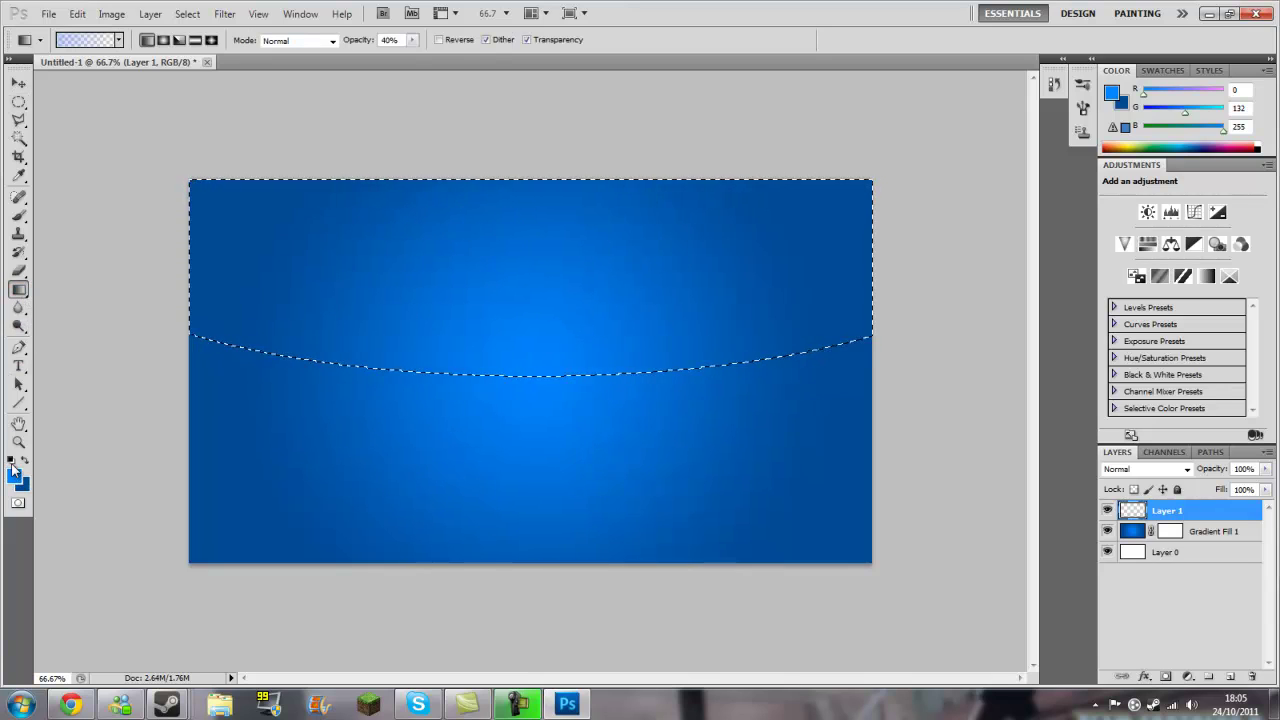
click(12, 459)
click(25, 459)
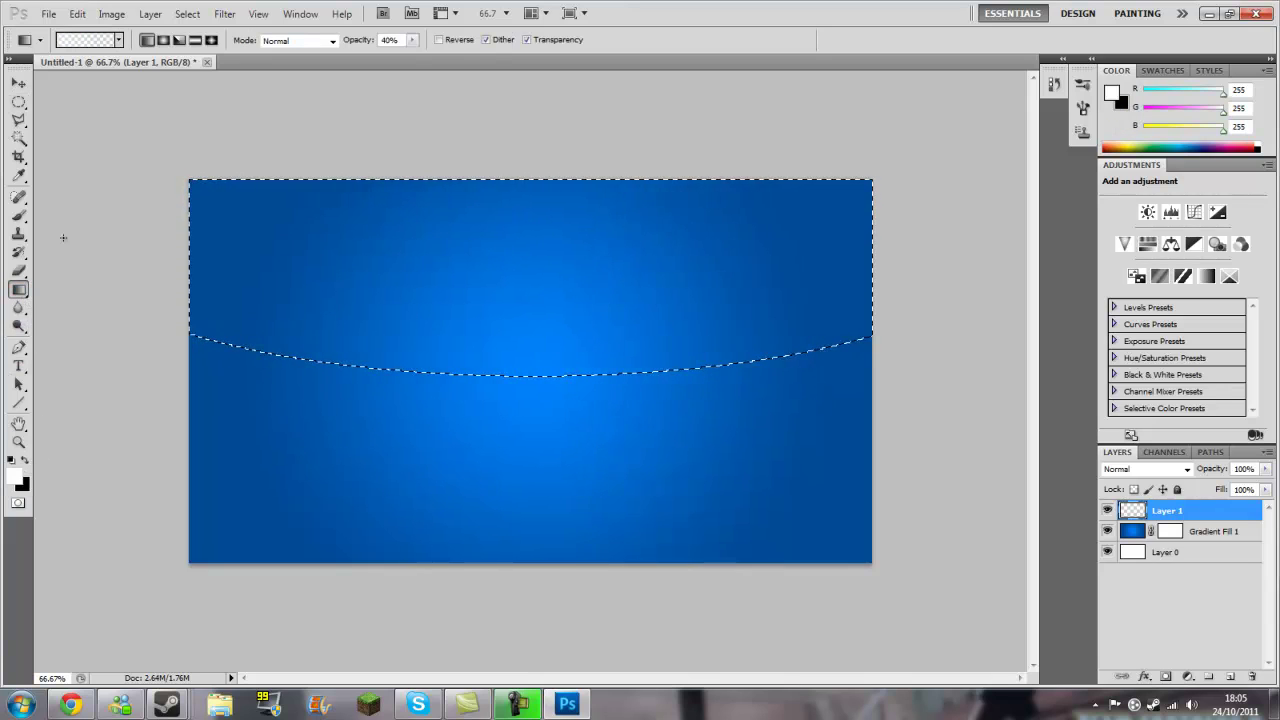
click(119, 40)
double_click(60, 78)
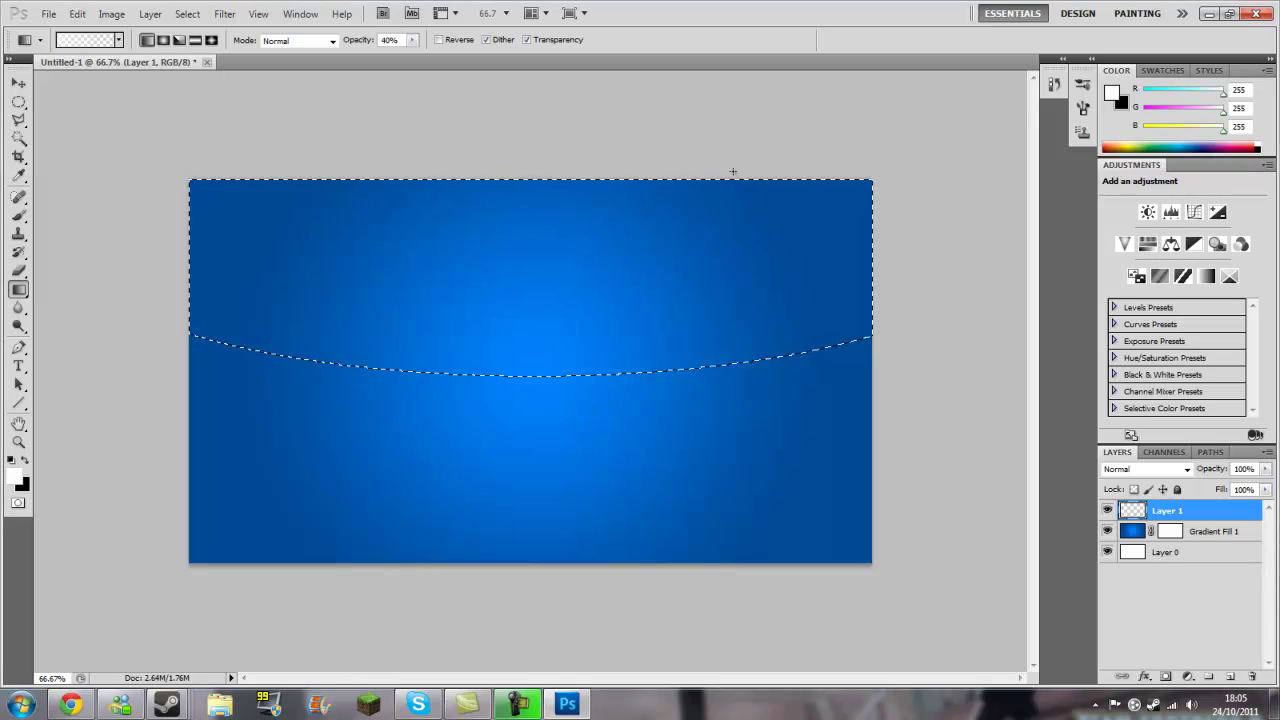
mouse_move(910, 84)
mouse_down()
mouse_move(898, 466)
mouse_move(916, 492)
mouse_up()
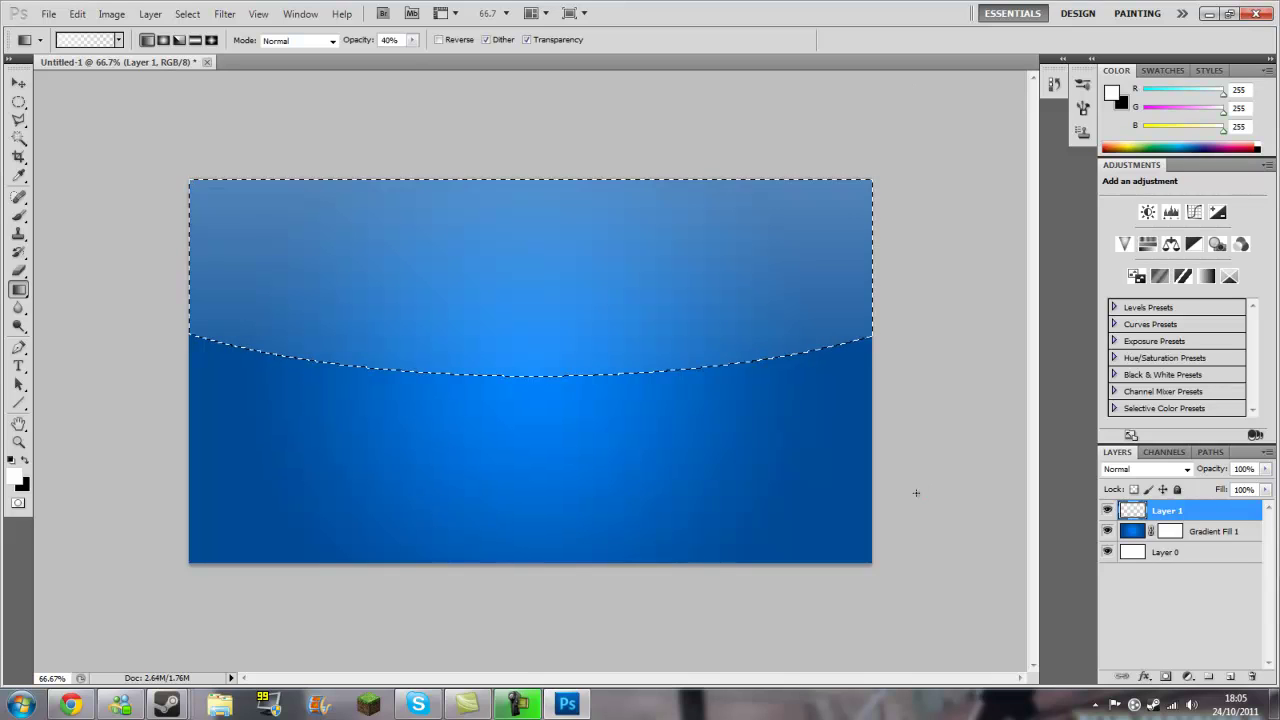
drag(918, 100, 924, 199)
drag(927, 422, 929, 470)
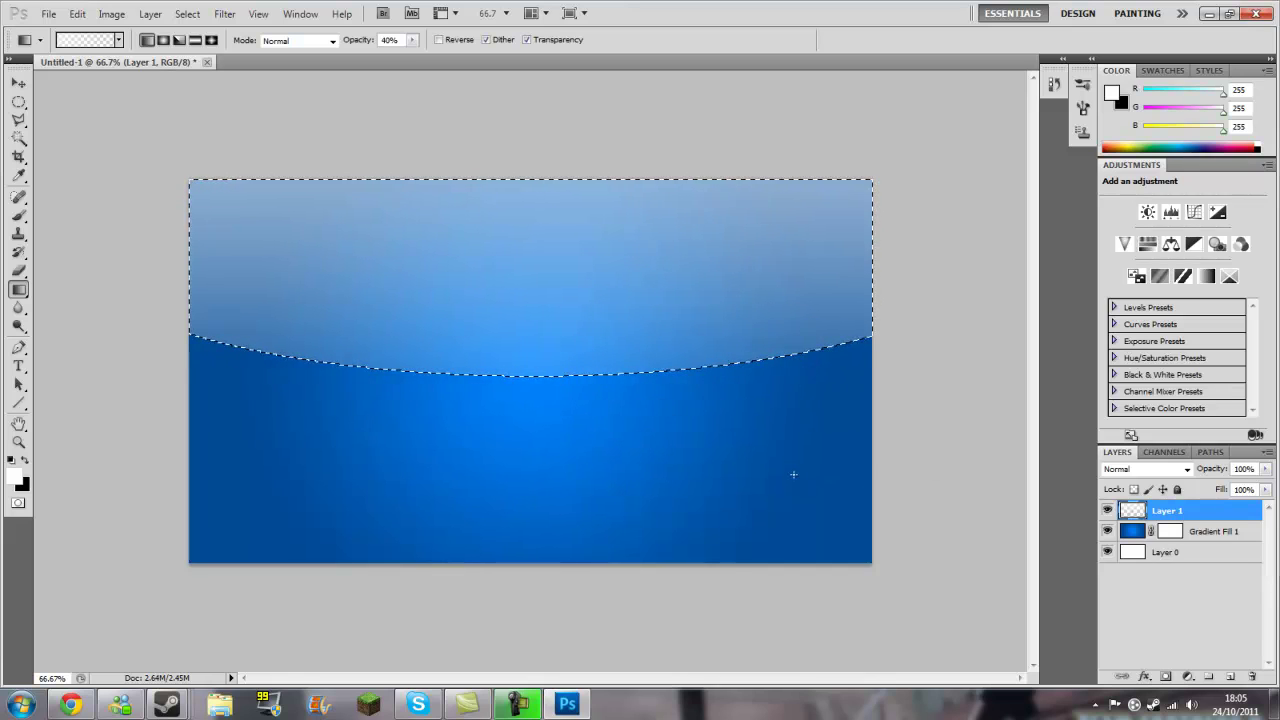
click(181, 14)
click(206, 48)
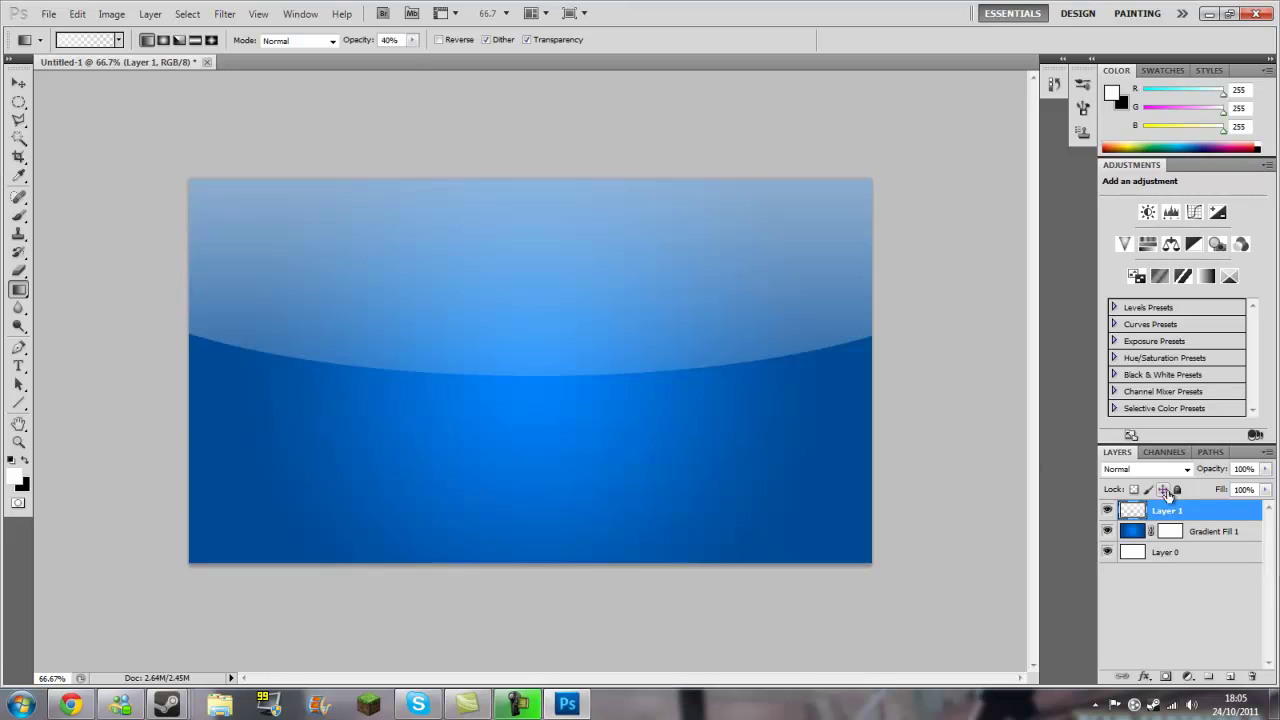
Merge Layer 1 down into Gradient Fill 1, applying the layer mask.
right_click(1168, 510)
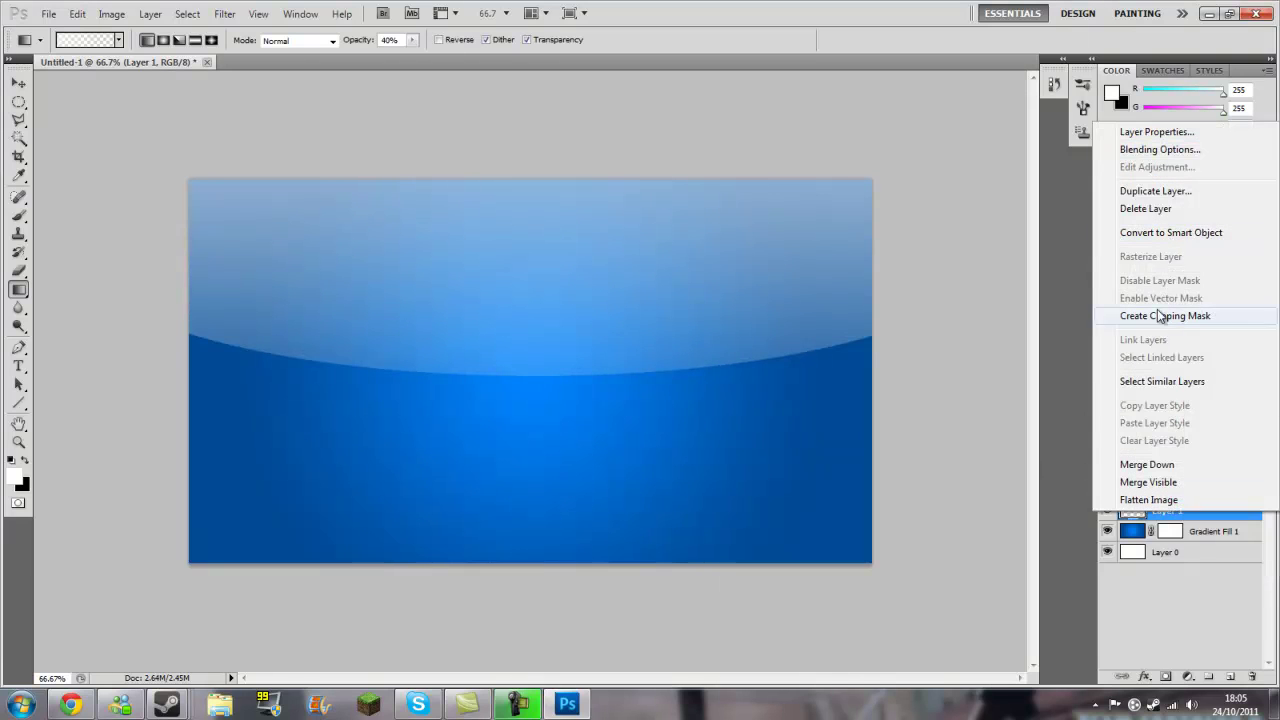
click(1177, 466)
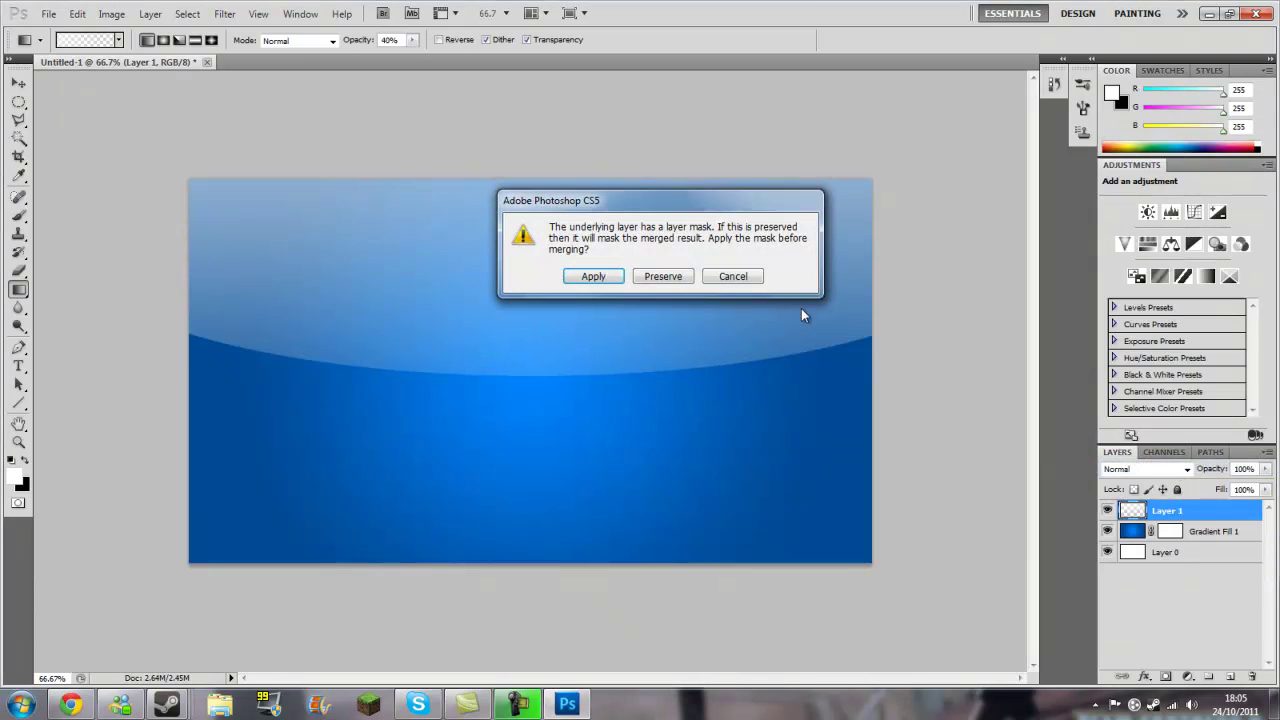
click(614, 277)
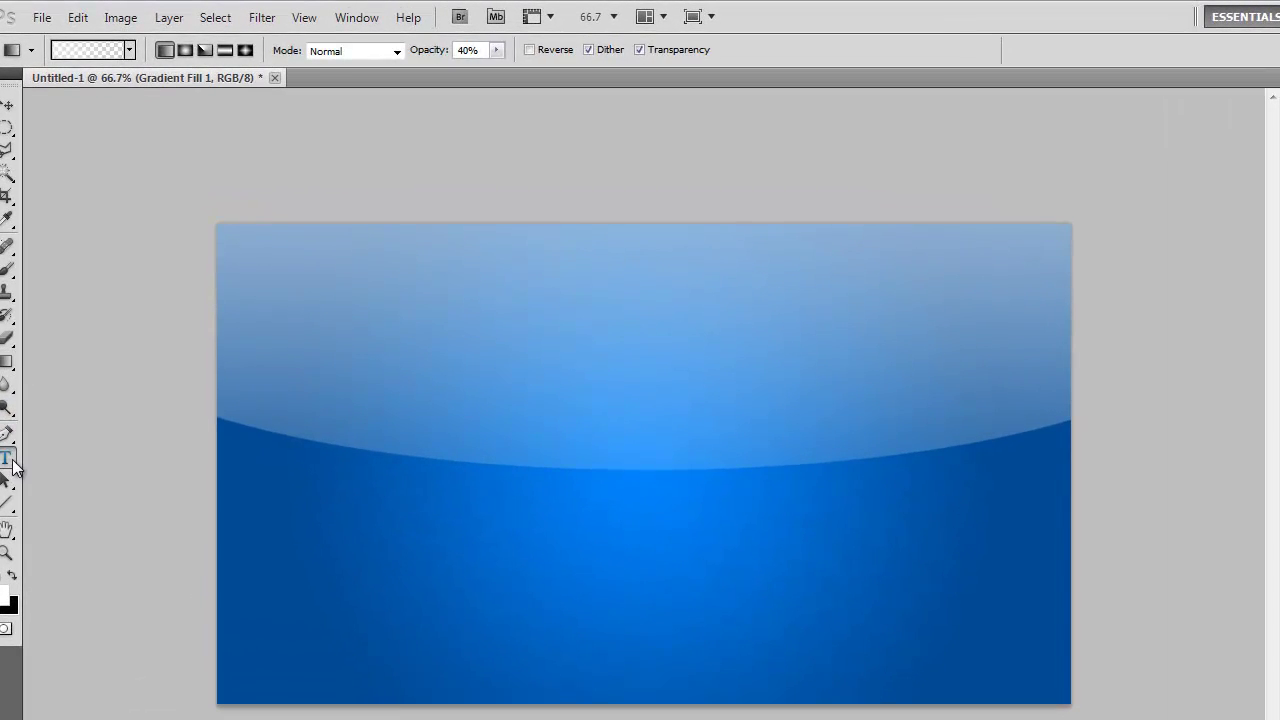
Type 'TUTORIAL' in yellow Bebas 250 pt near the centre of the canvas.
click(8, 460)
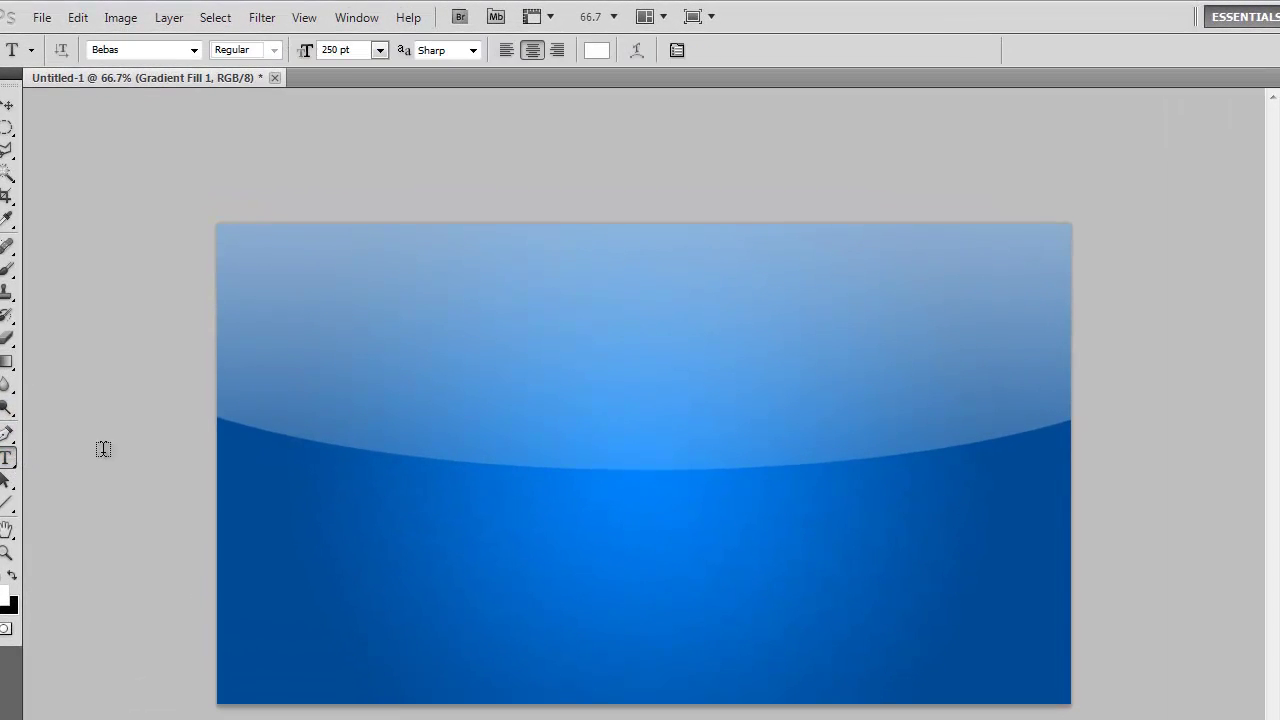
click(6, 602)
drag(1119, 455, 1123, 449)
drag(1094, 272, 1091, 262)
click(1262, 222)
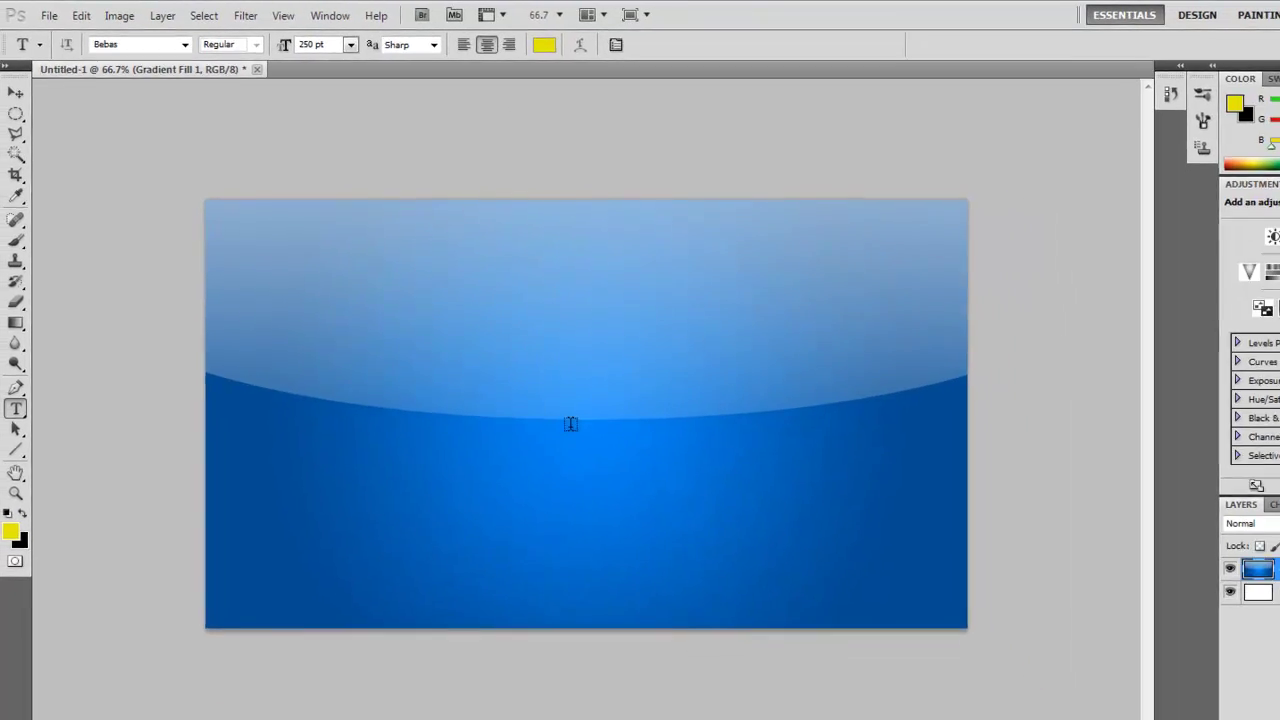
click(576, 426)
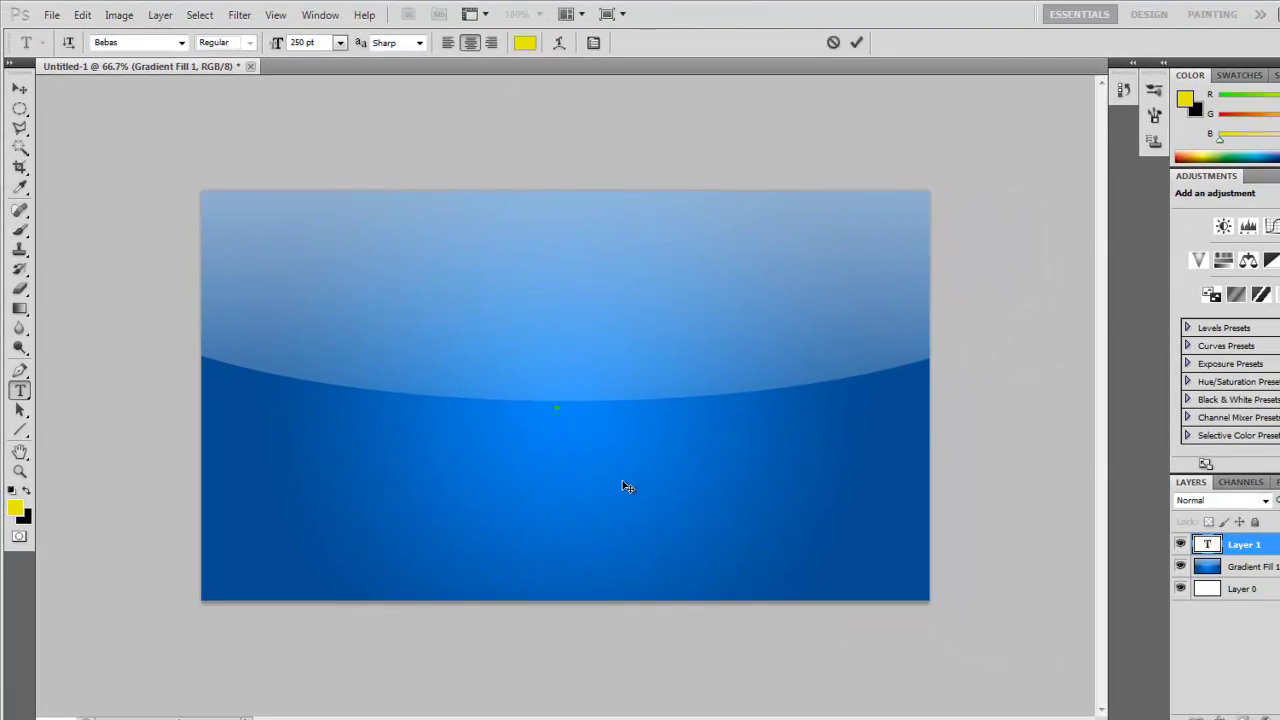
text(TU)
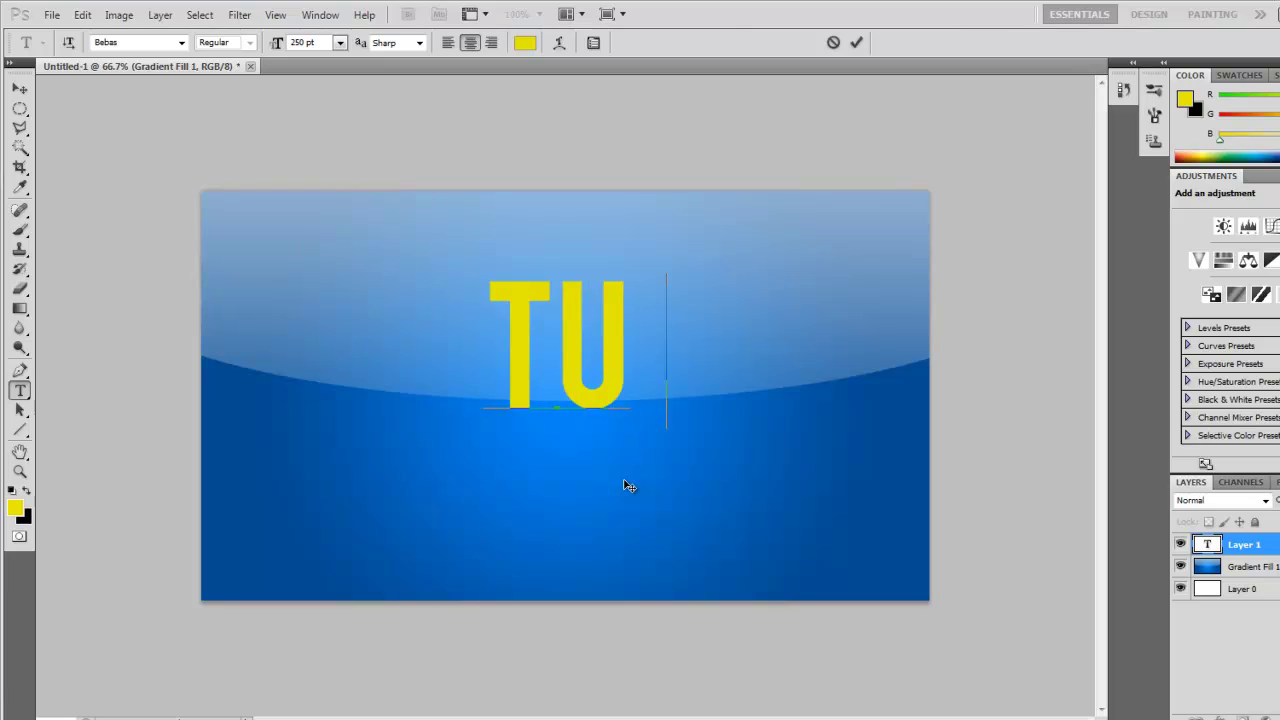
text(TORIAL)
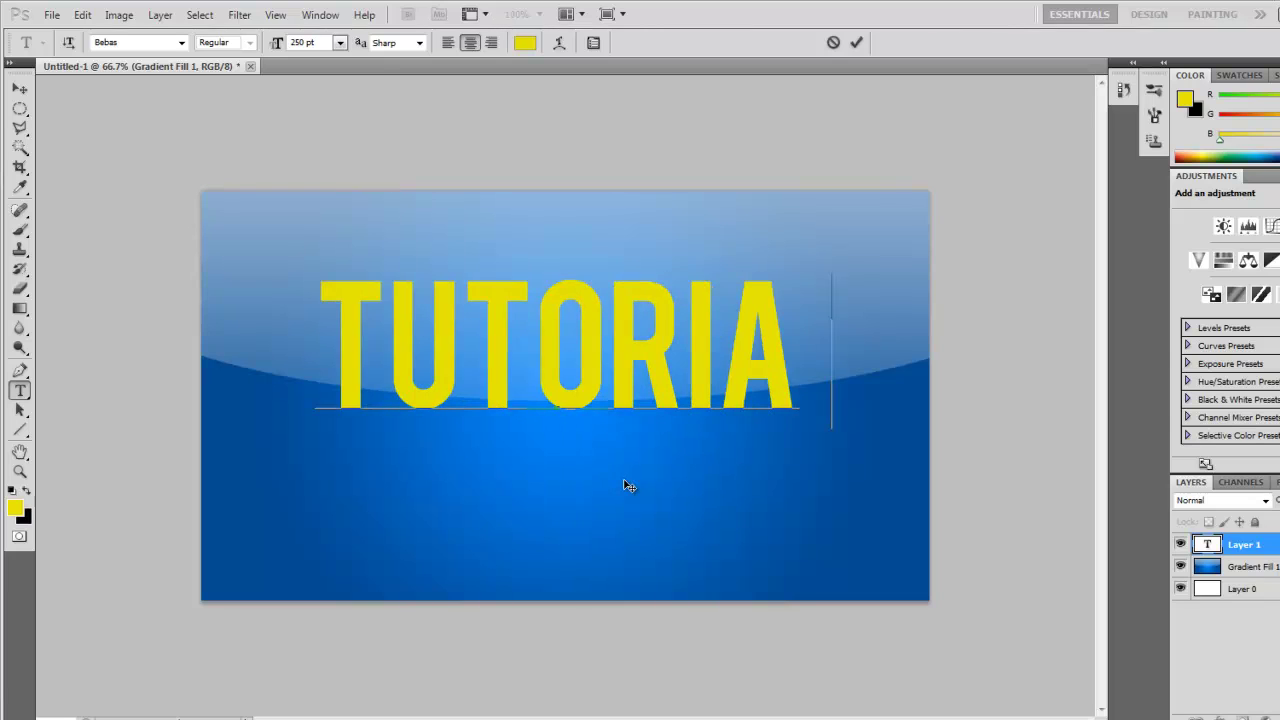
click(19, 90)
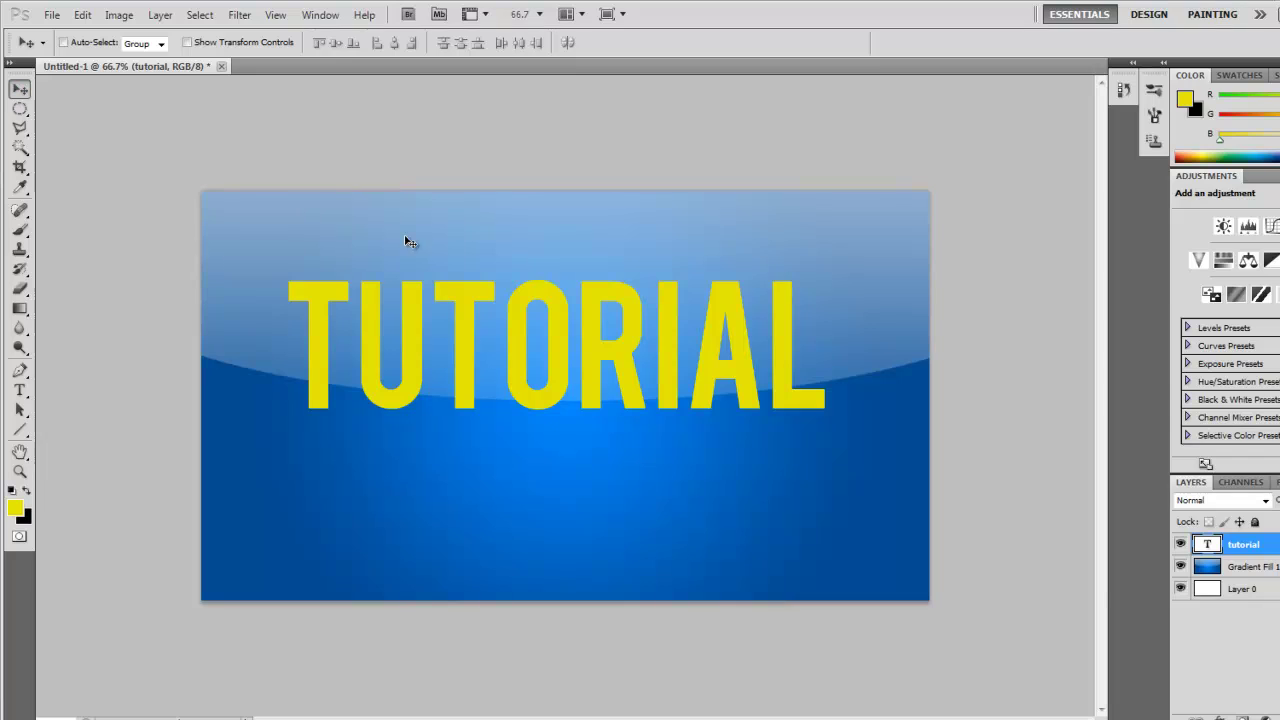
ctrl+click(1212, 545)
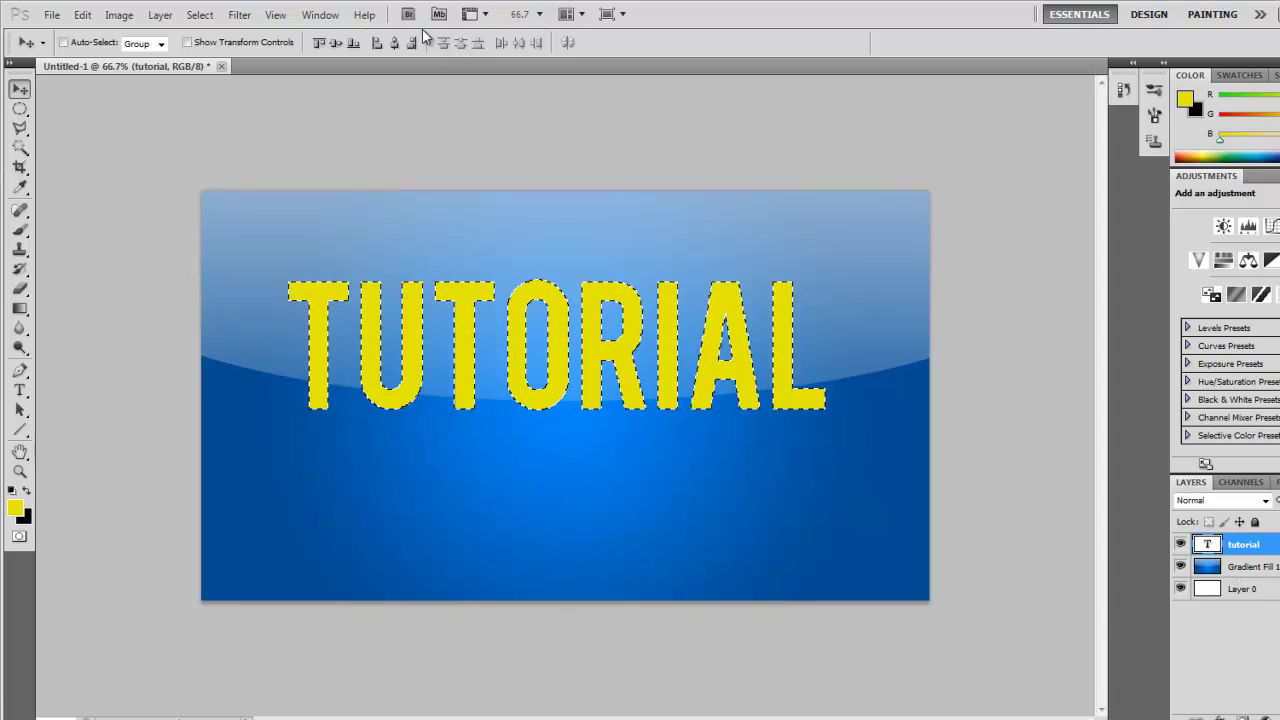
click(1258, 566)
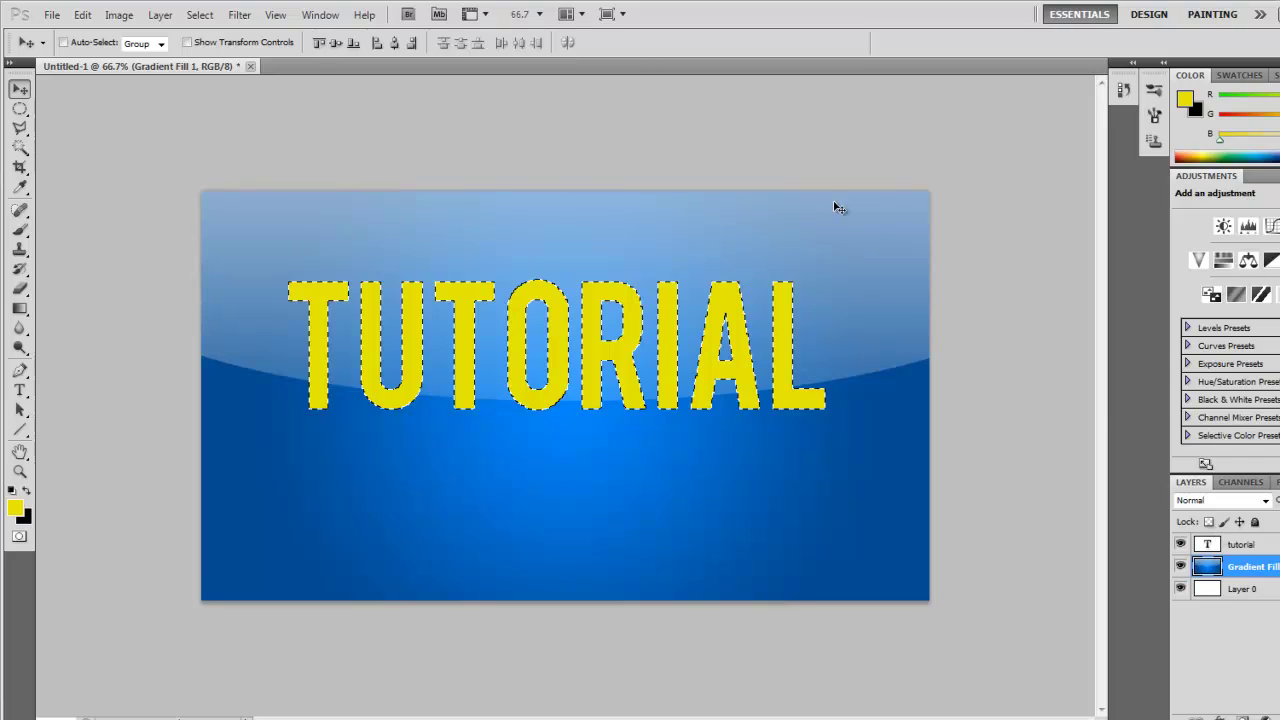
click(410, 44)
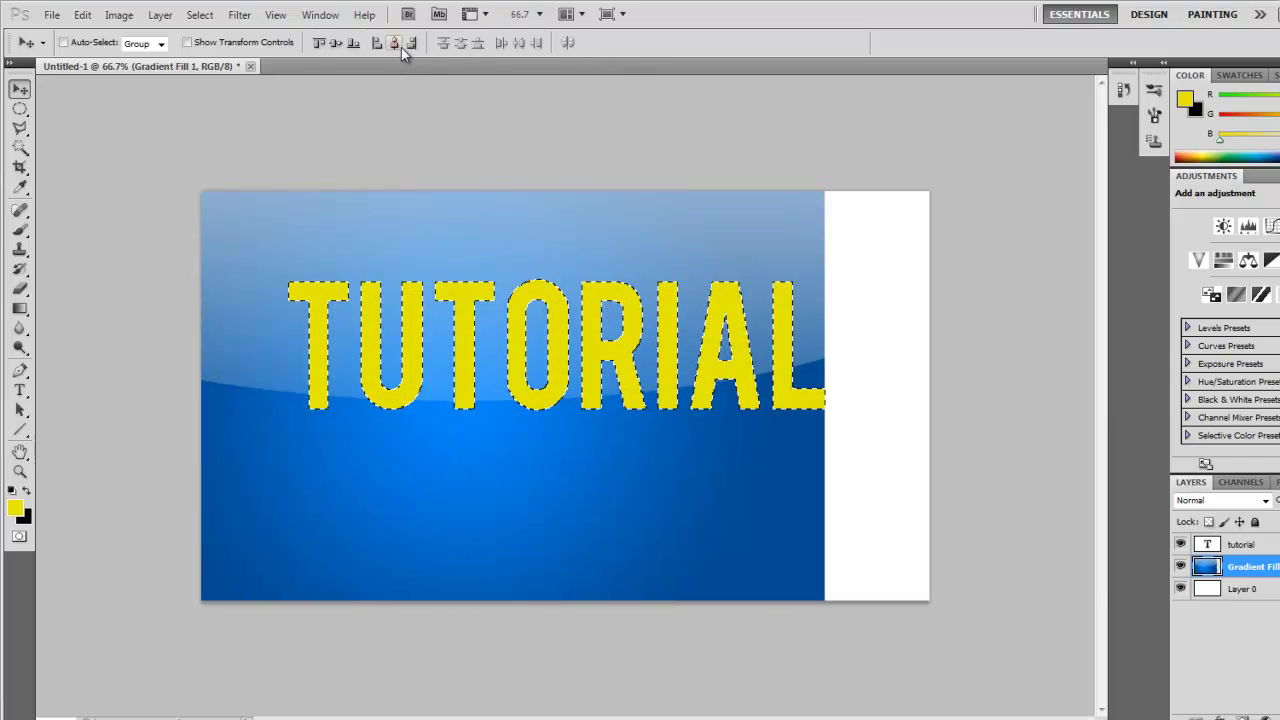
key(ctrl+z)
key(alt+bracketright)
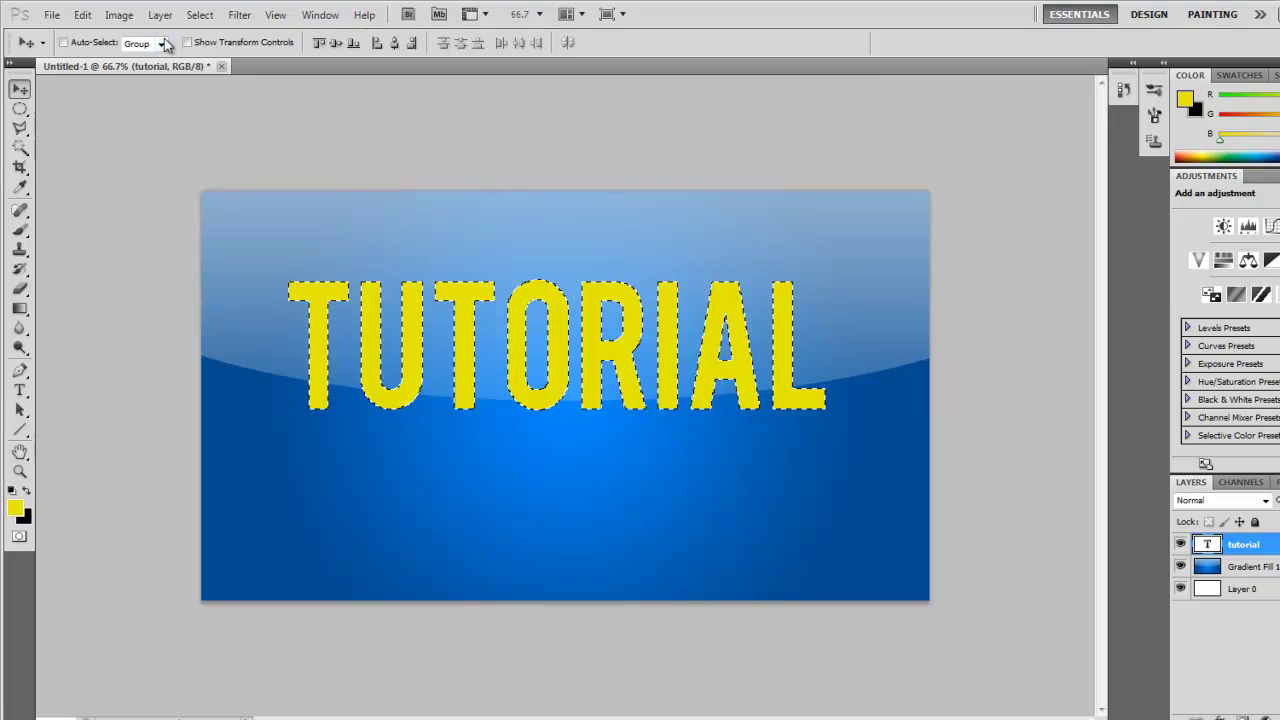
click(200, 14)
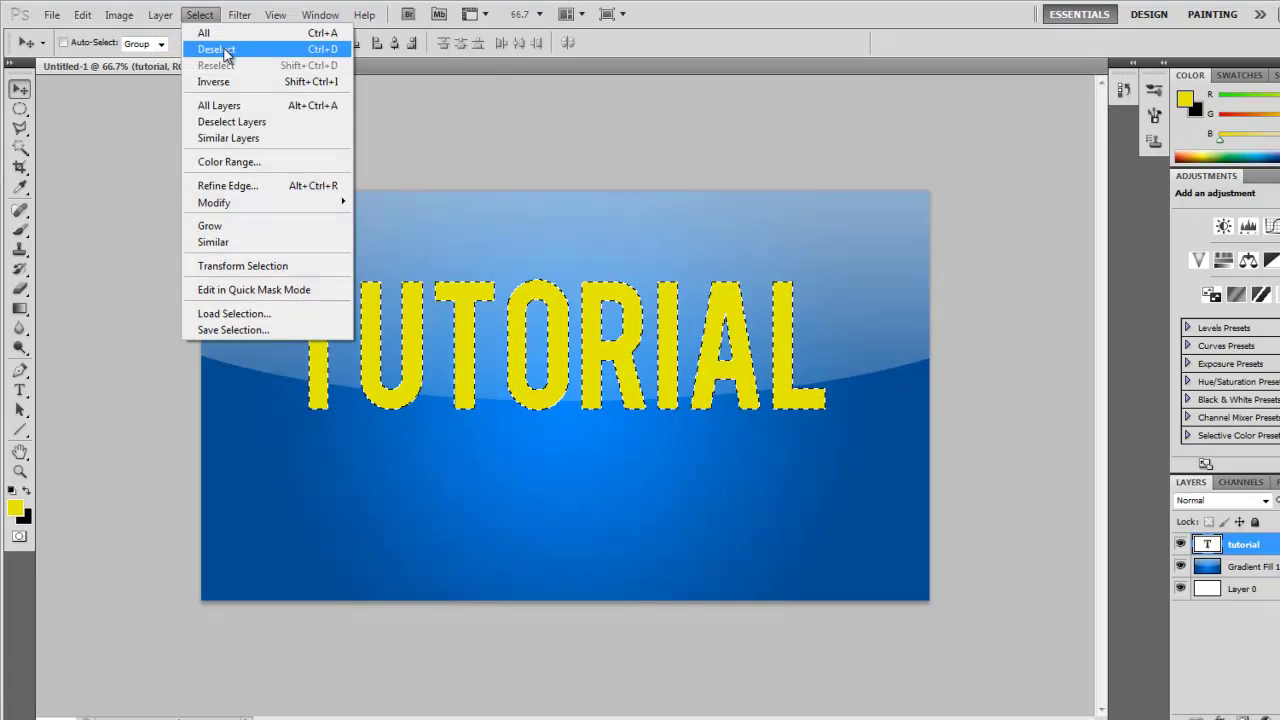
click(224, 51)
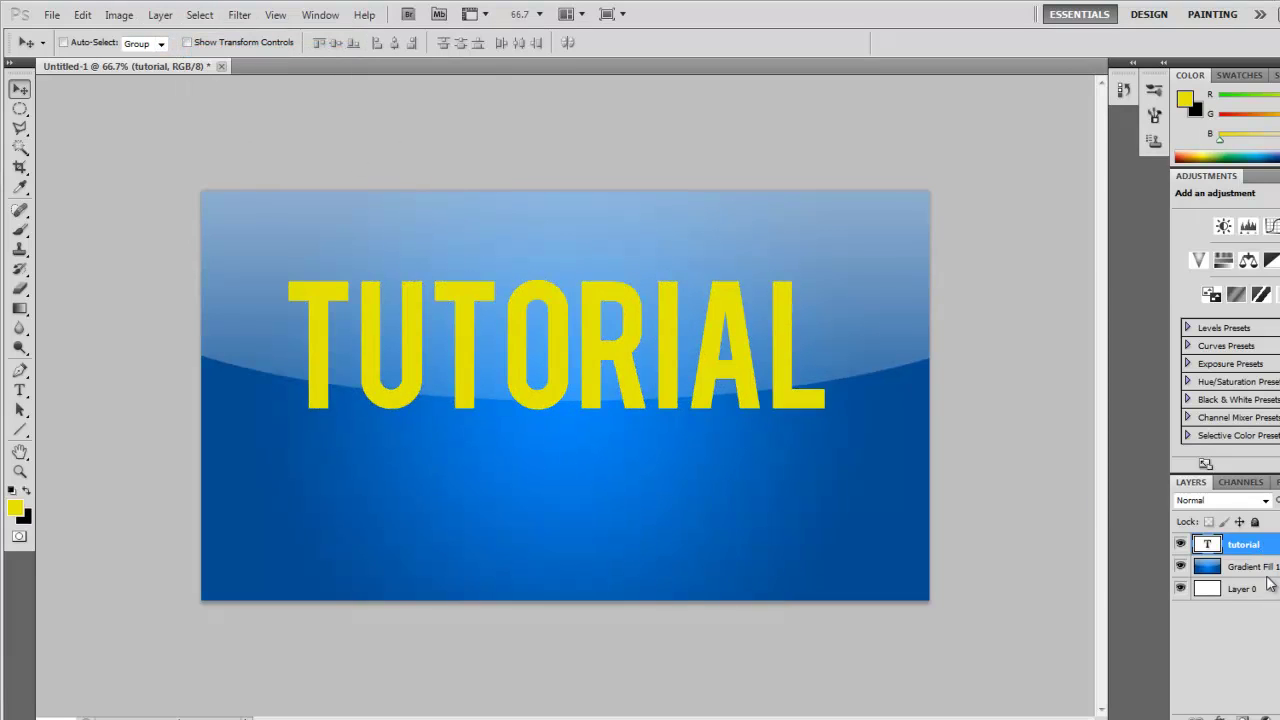
Give TUTORIAL a black Stroke and a Drop Shadow: about 90% opacity, distance 7, spread 30, size 13.
click(1219, 717)
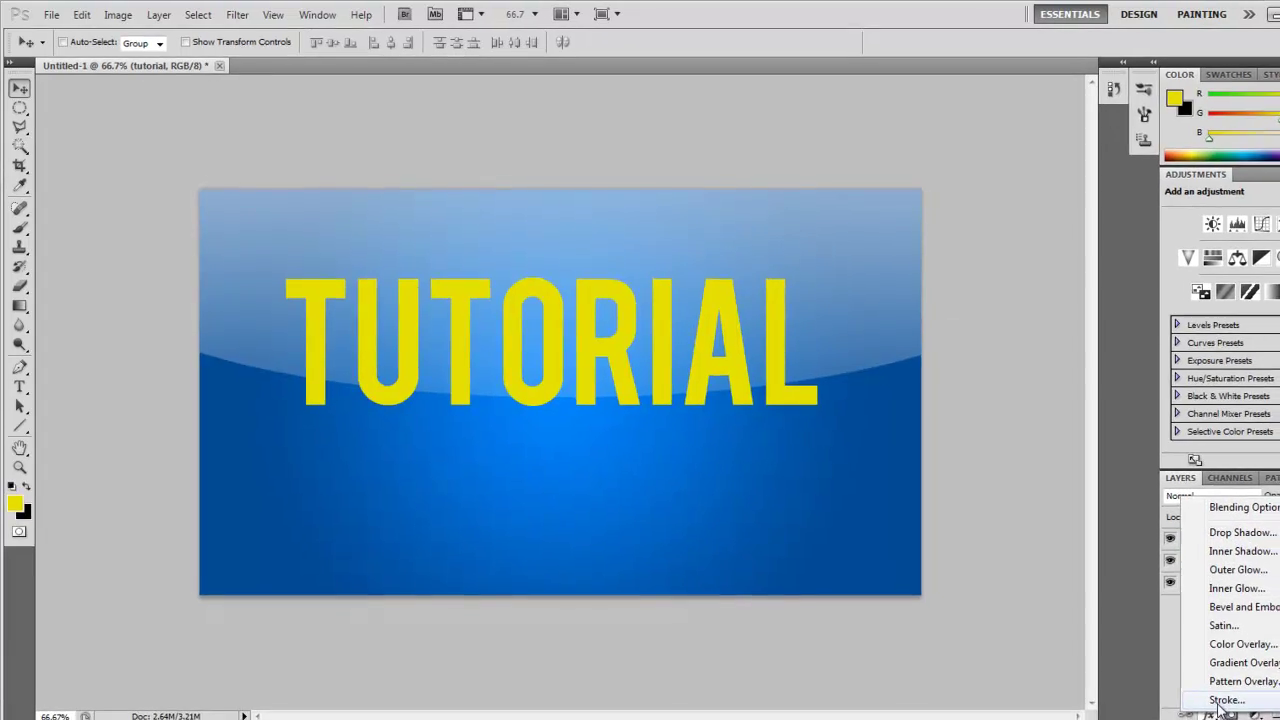
click(1208, 697)
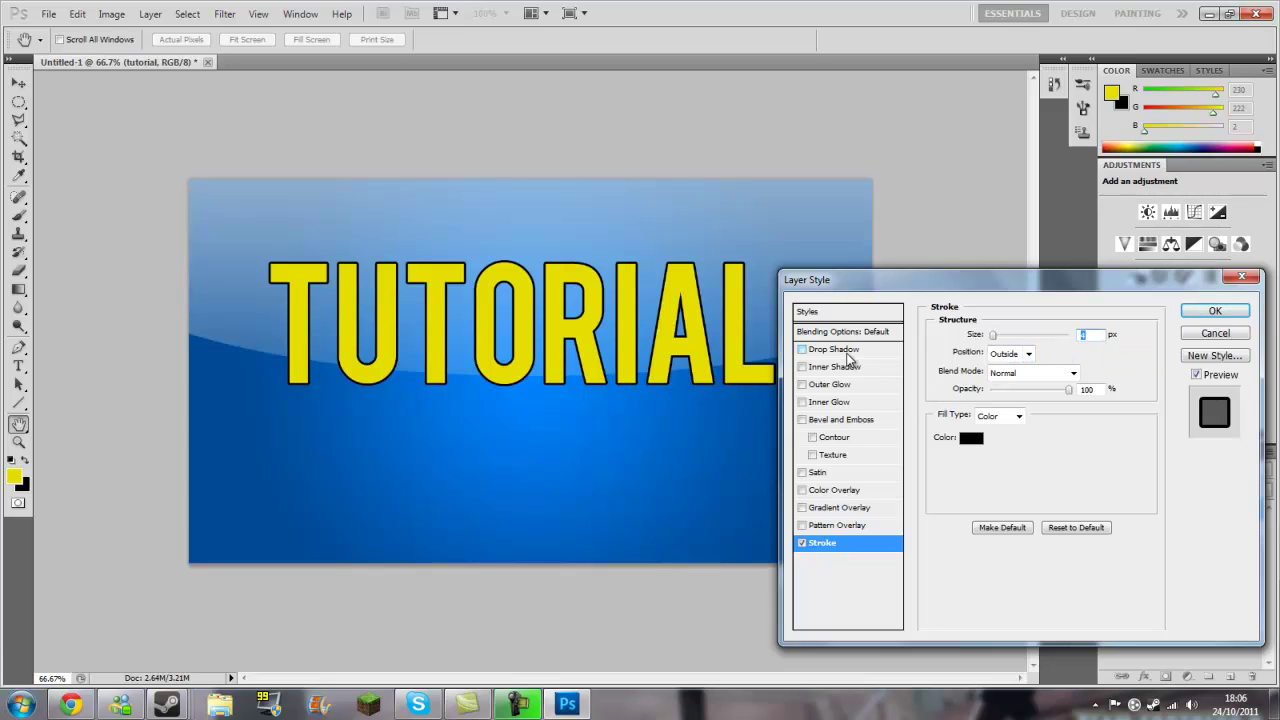
click(818, 350)
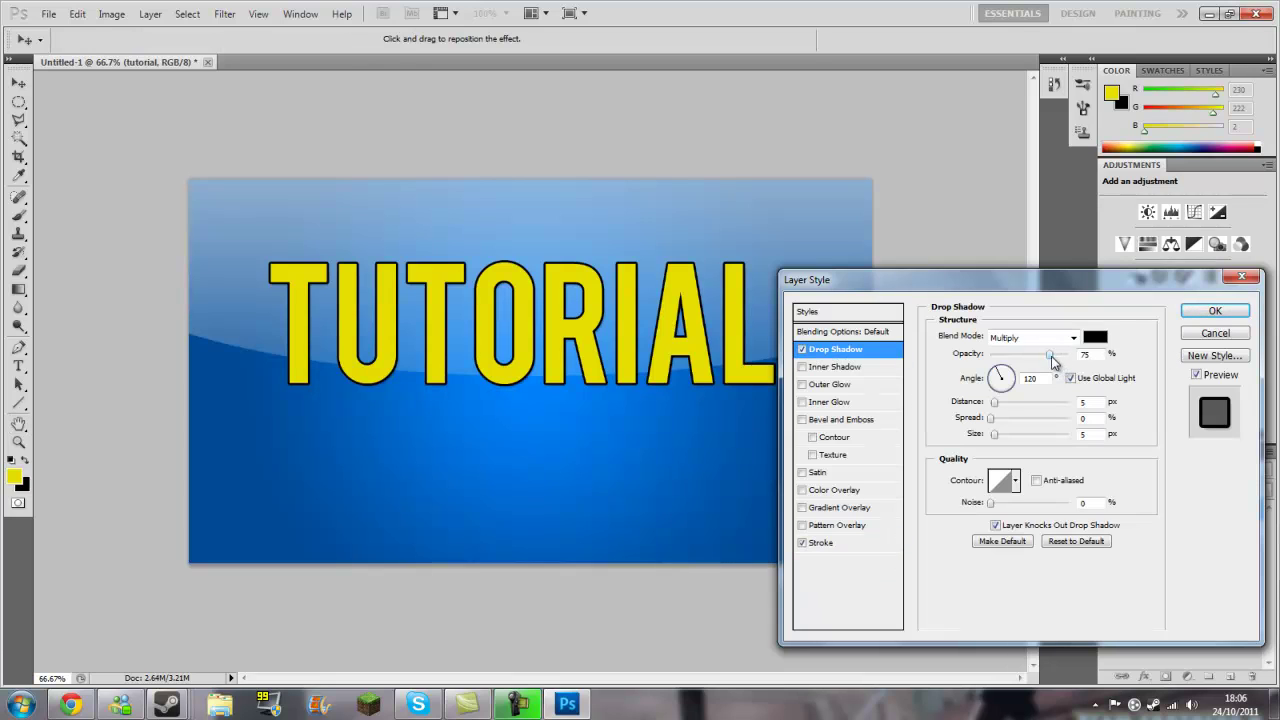
drag(1053, 362, 1061, 362)
drag(996, 404, 1010, 422)
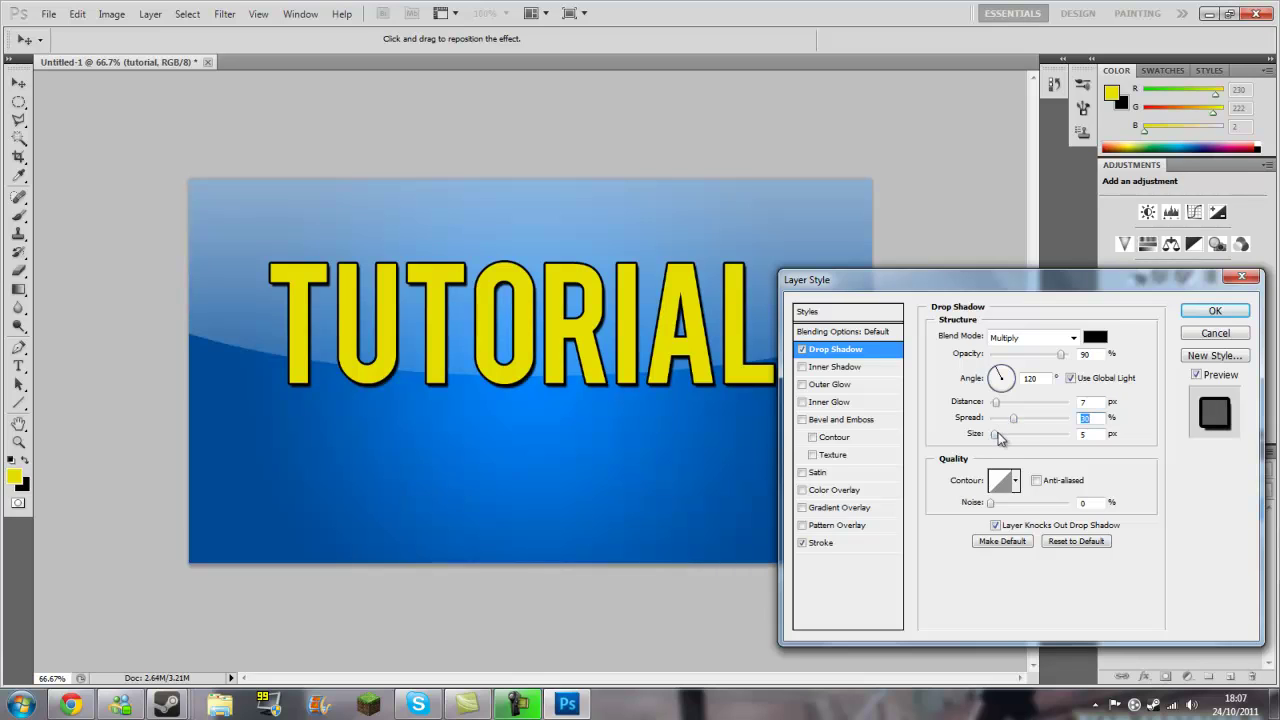
drag(995, 436, 1001, 437)
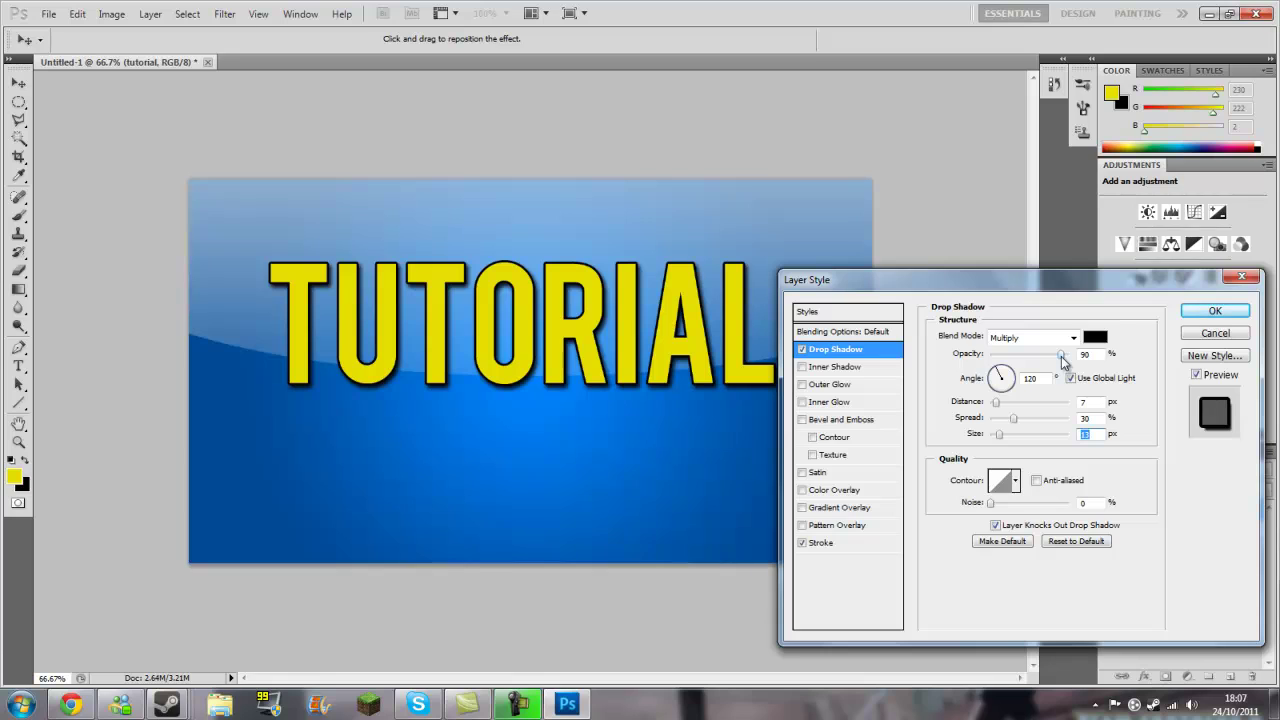
drag(1064, 362, 1055, 360)
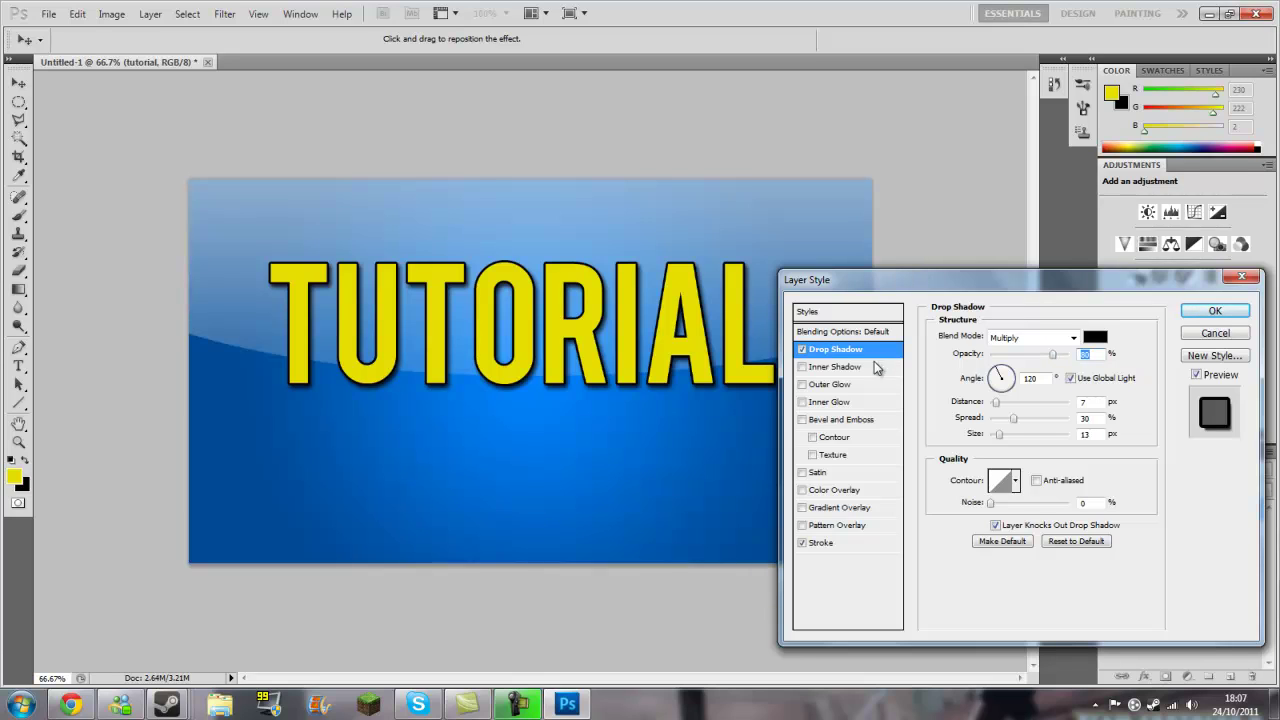
Try Bevel and Emboss and a black-to-white Gradient Overlay on the text, then remove both.
click(845, 420)
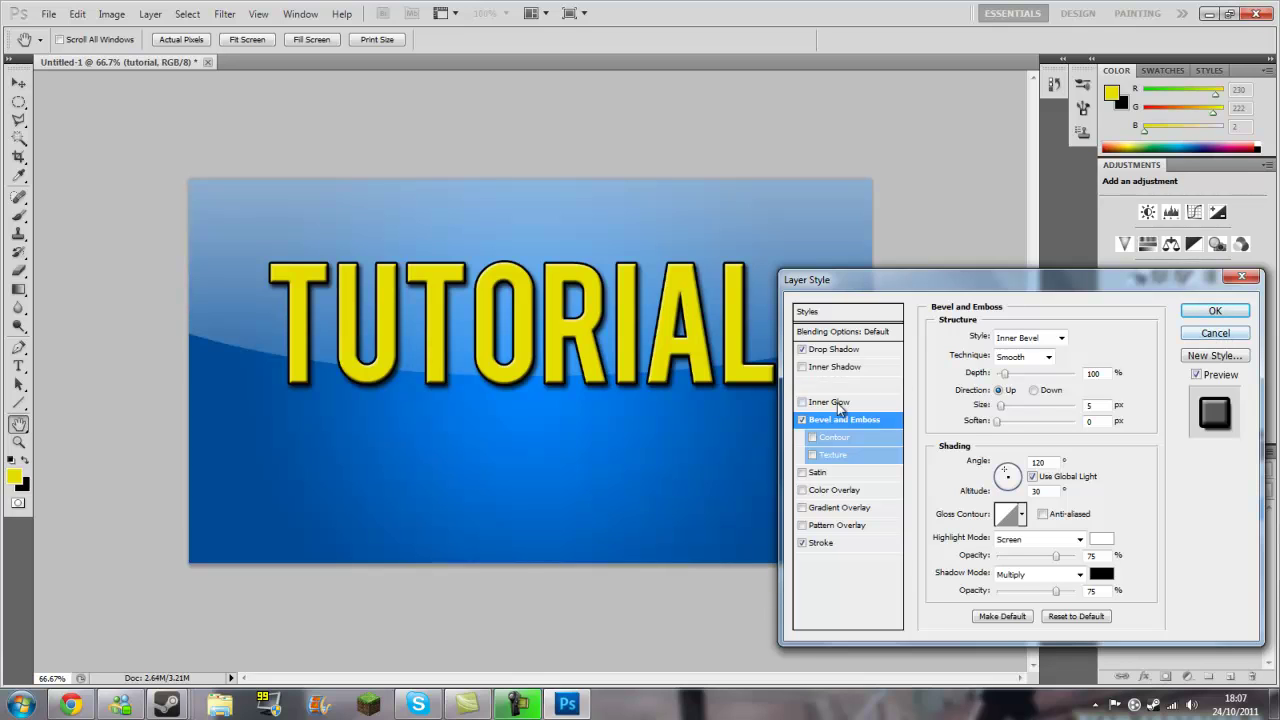
click(801, 420)
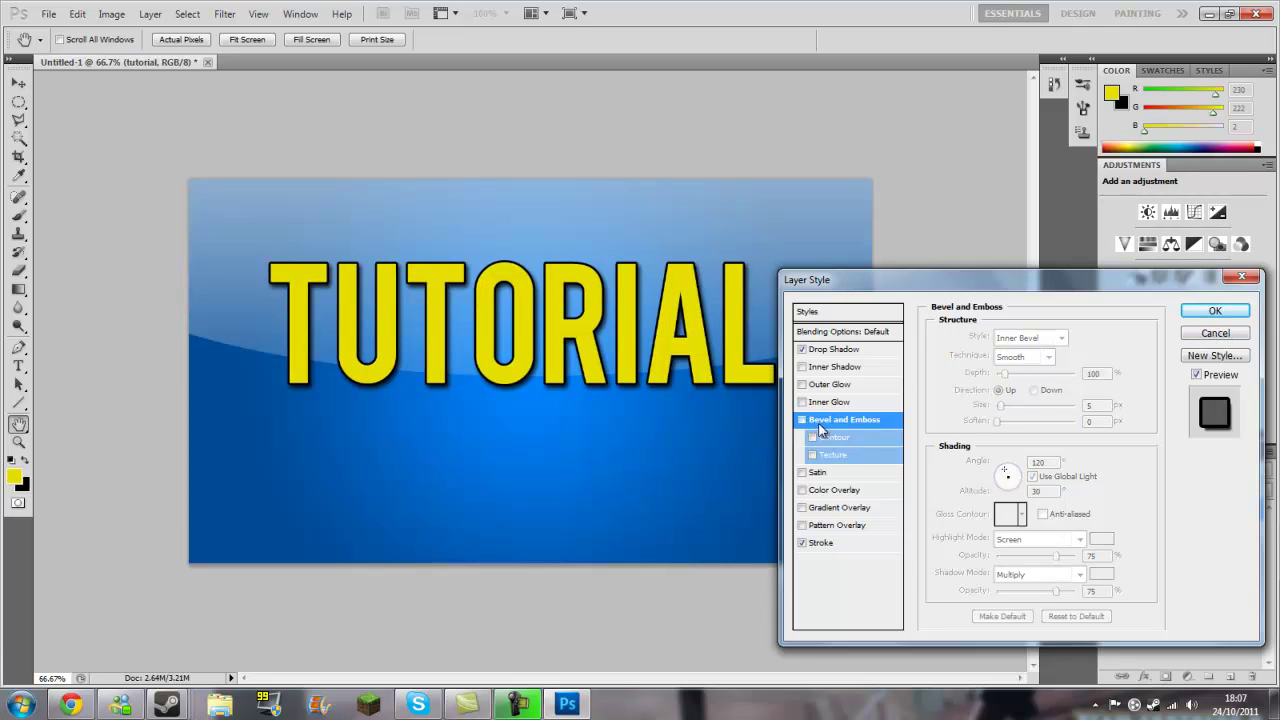
click(819, 512)
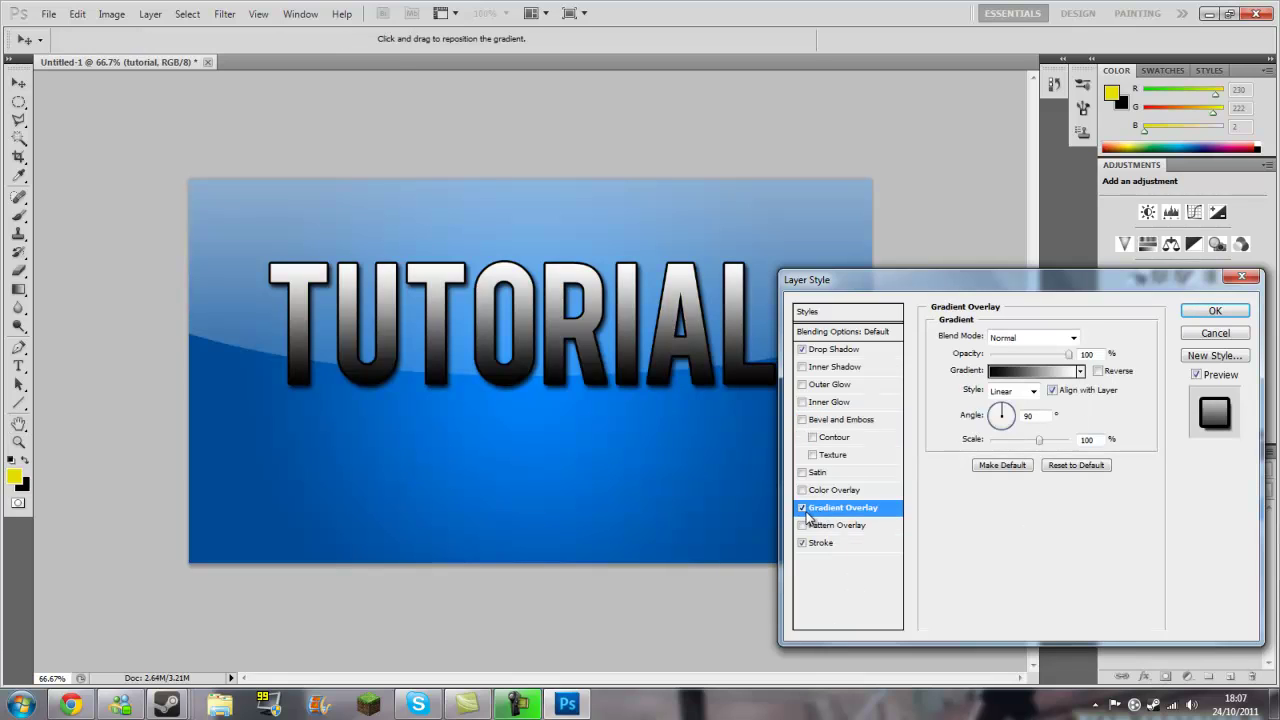
click(802, 508)
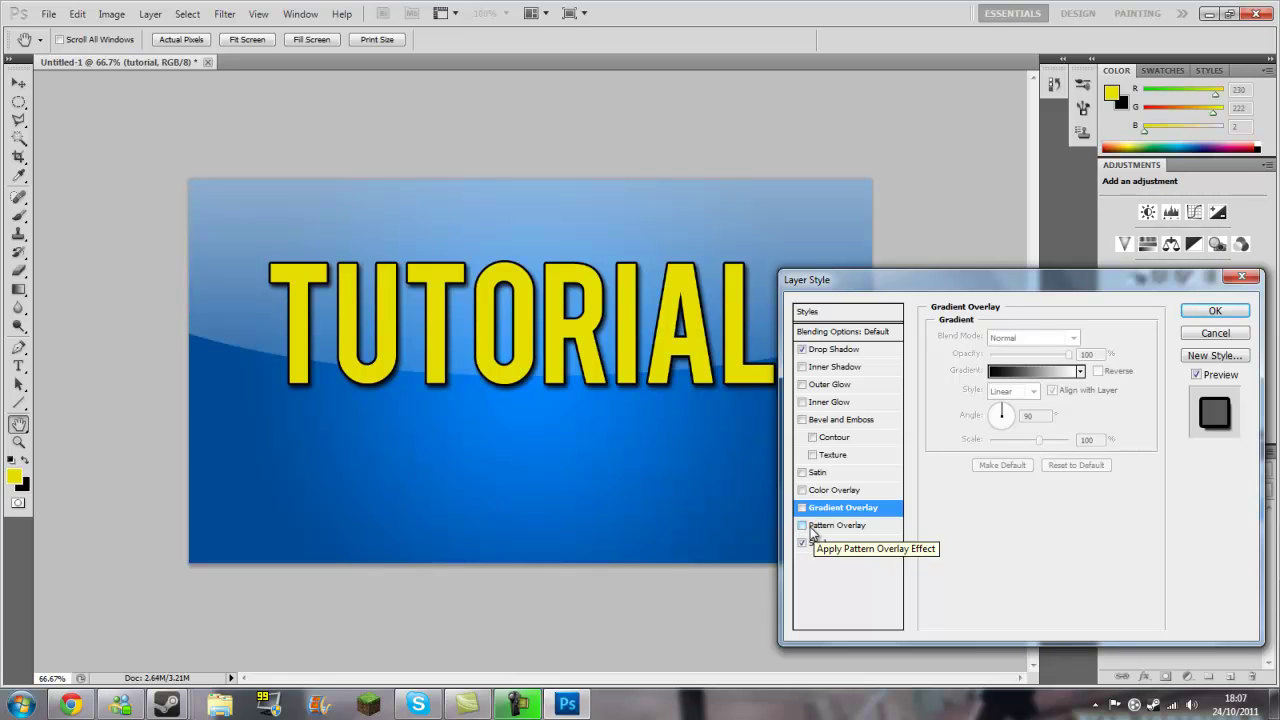
Add a Pattern Overlay using the diagonal woven pattern at scale 7 and about 34% opacity.
click(803, 526)
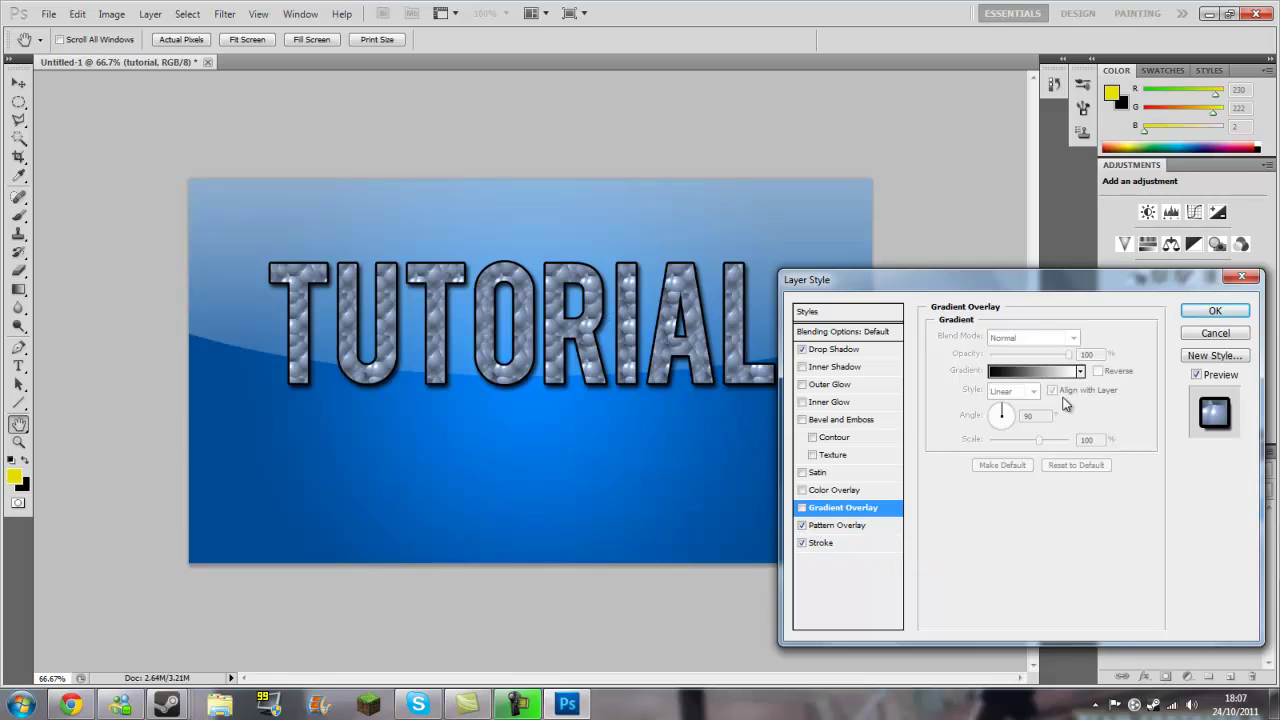
click(815, 530)
click(1042, 395)
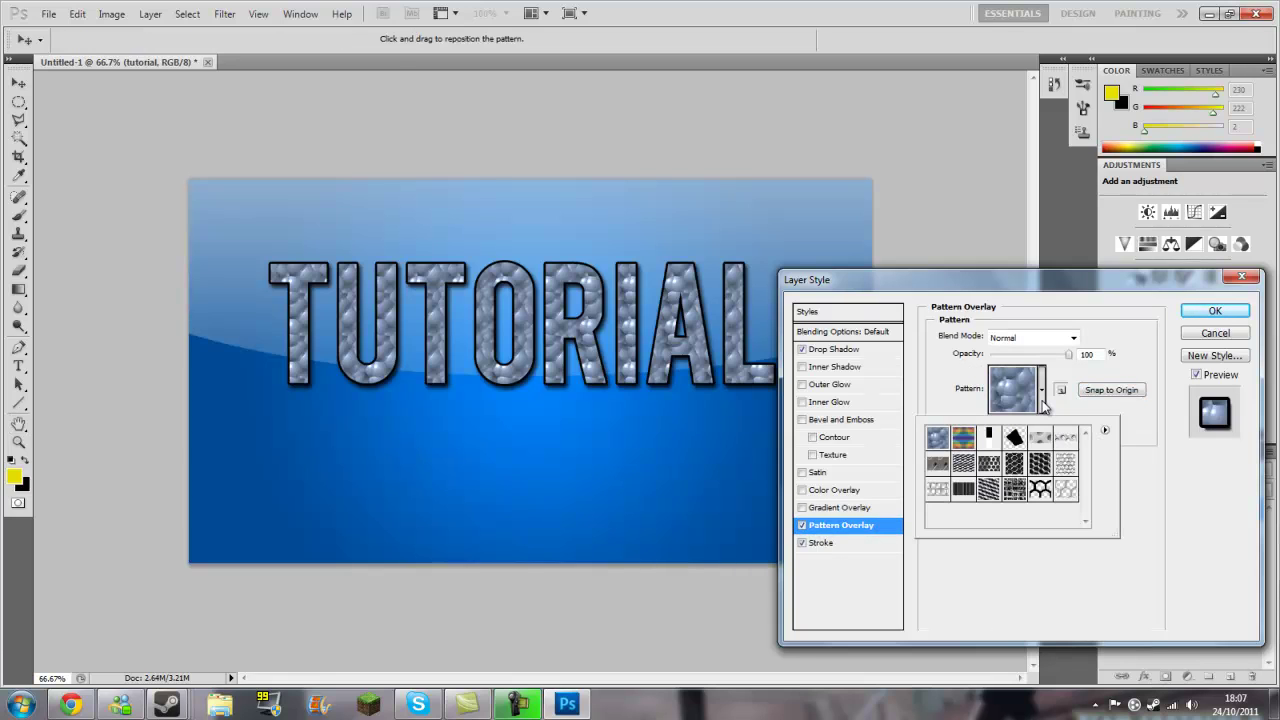
click(1042, 491)
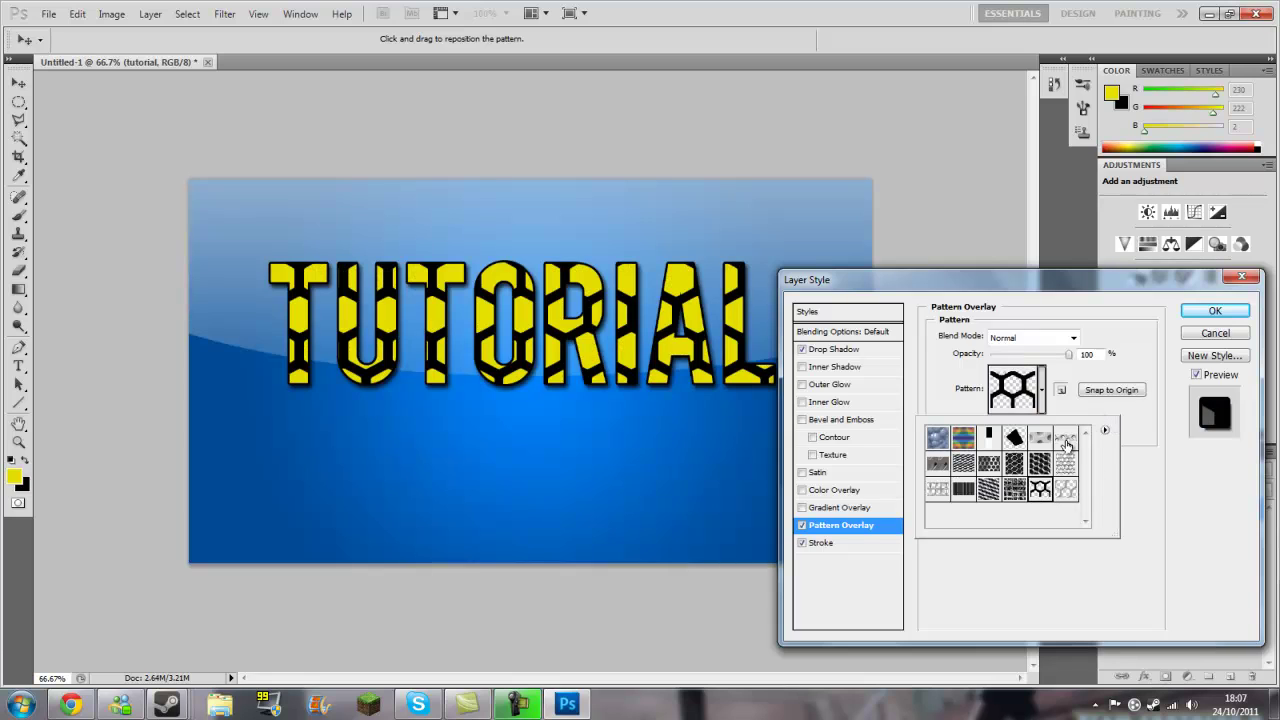
click(992, 440)
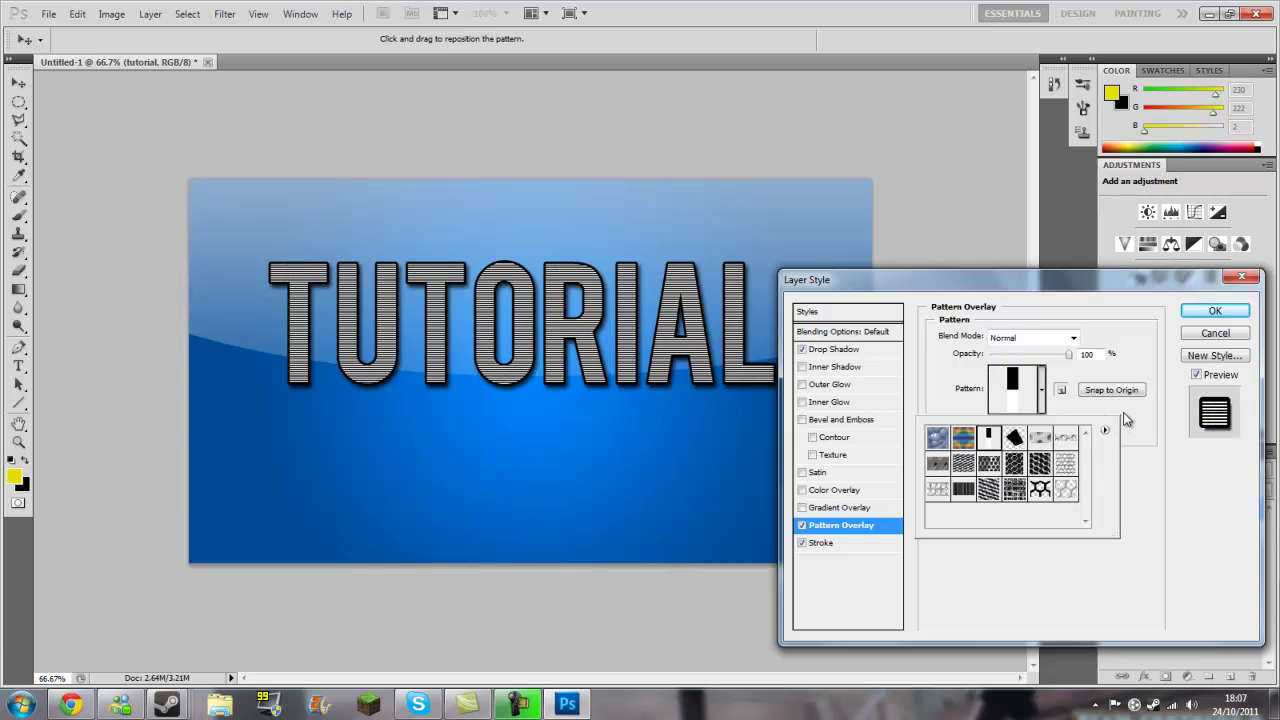
click(950, 466)
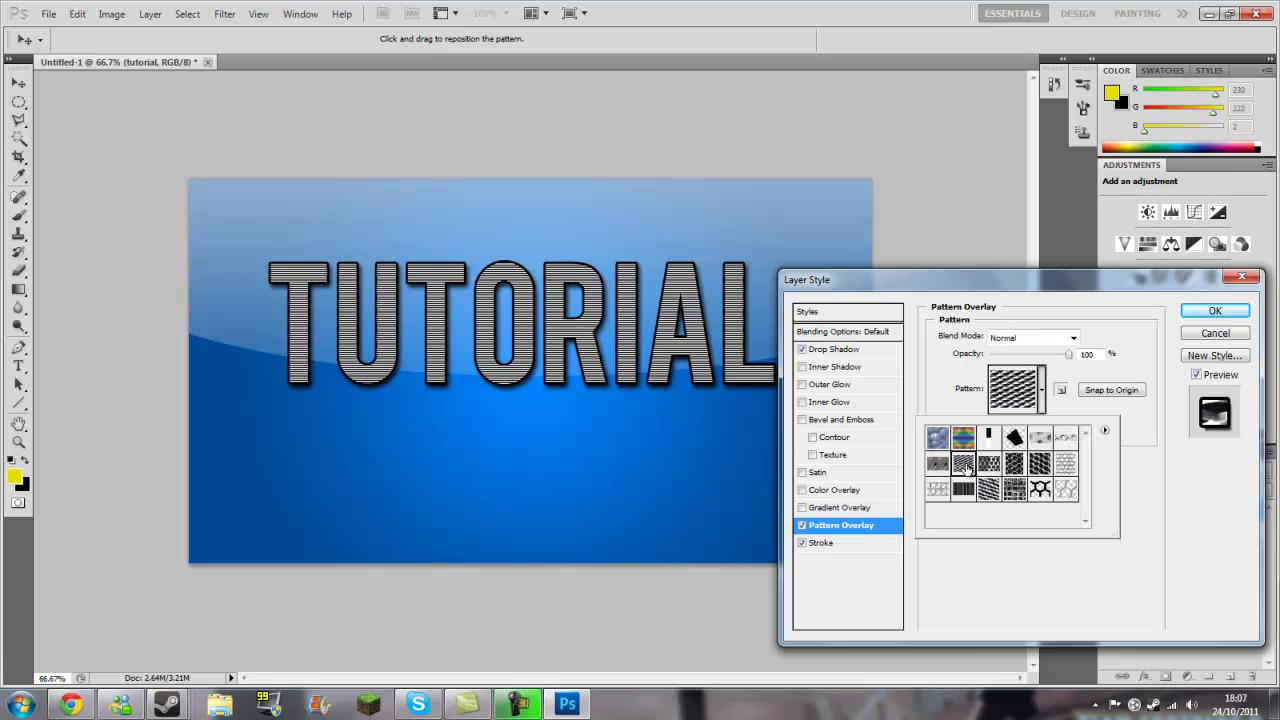
click(1127, 432)
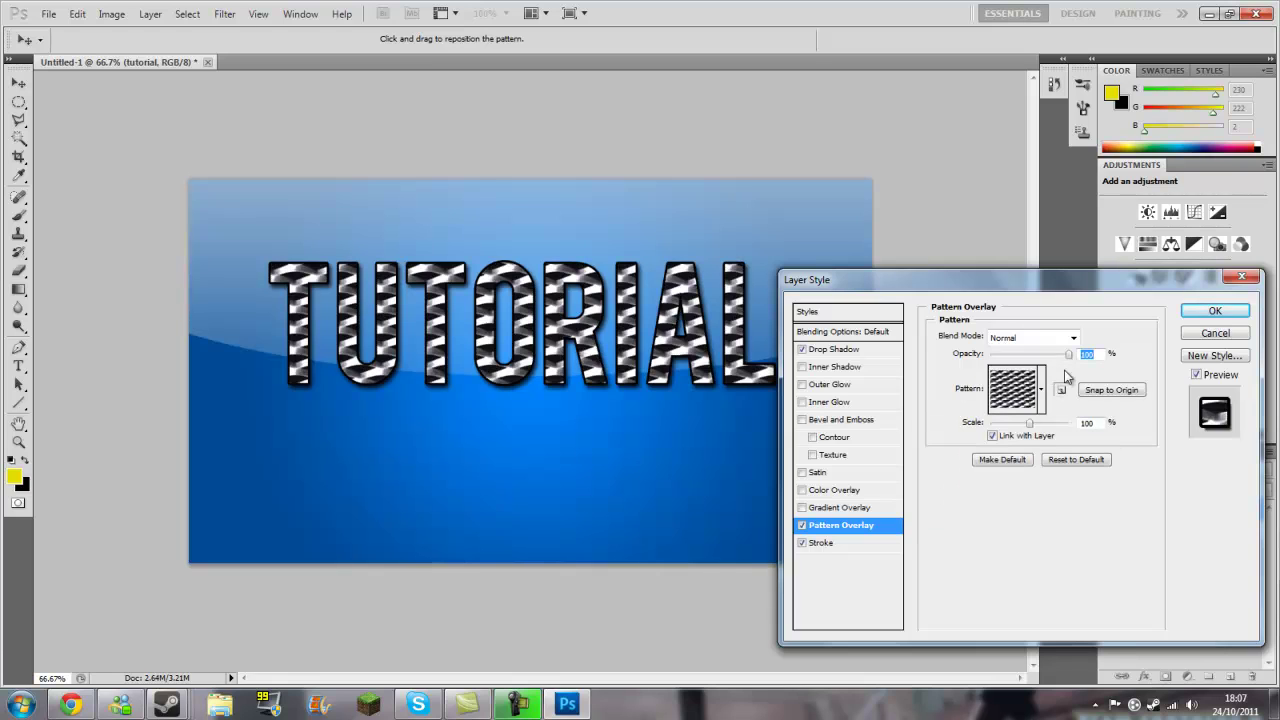
drag(1030, 422, 992, 428)
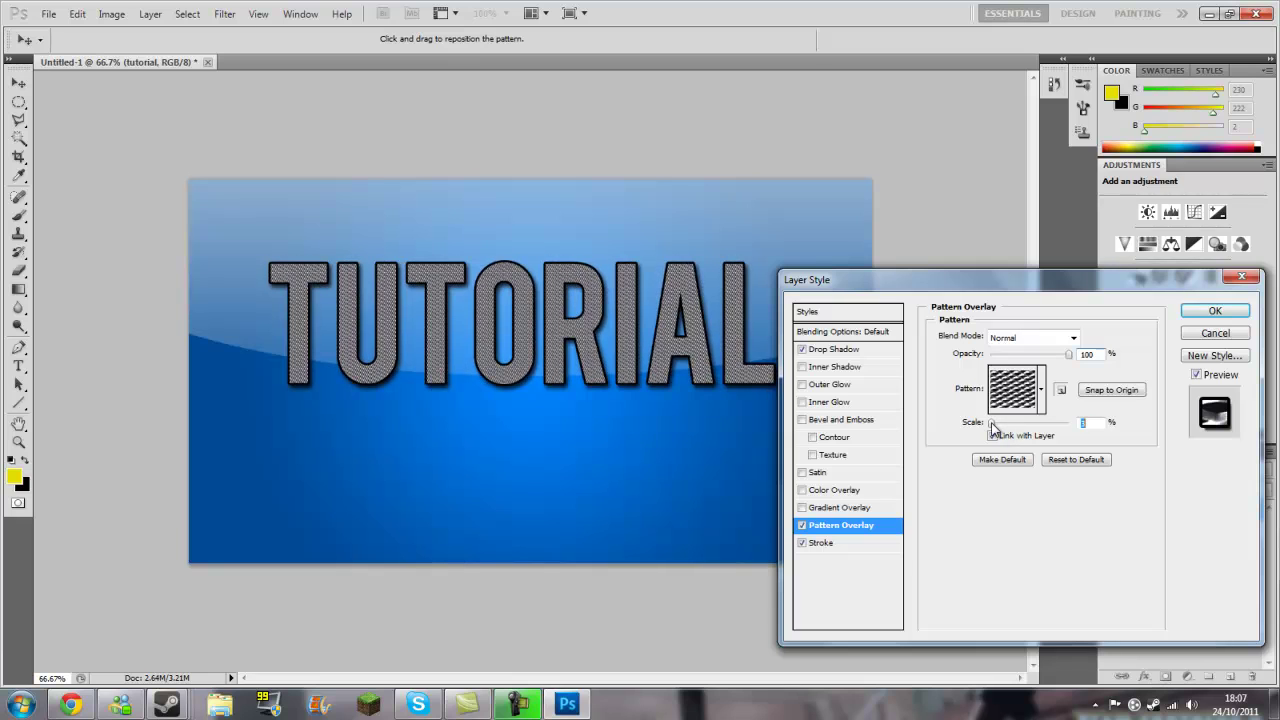
click(1068, 356)
drag(1068, 358, 1019, 358)
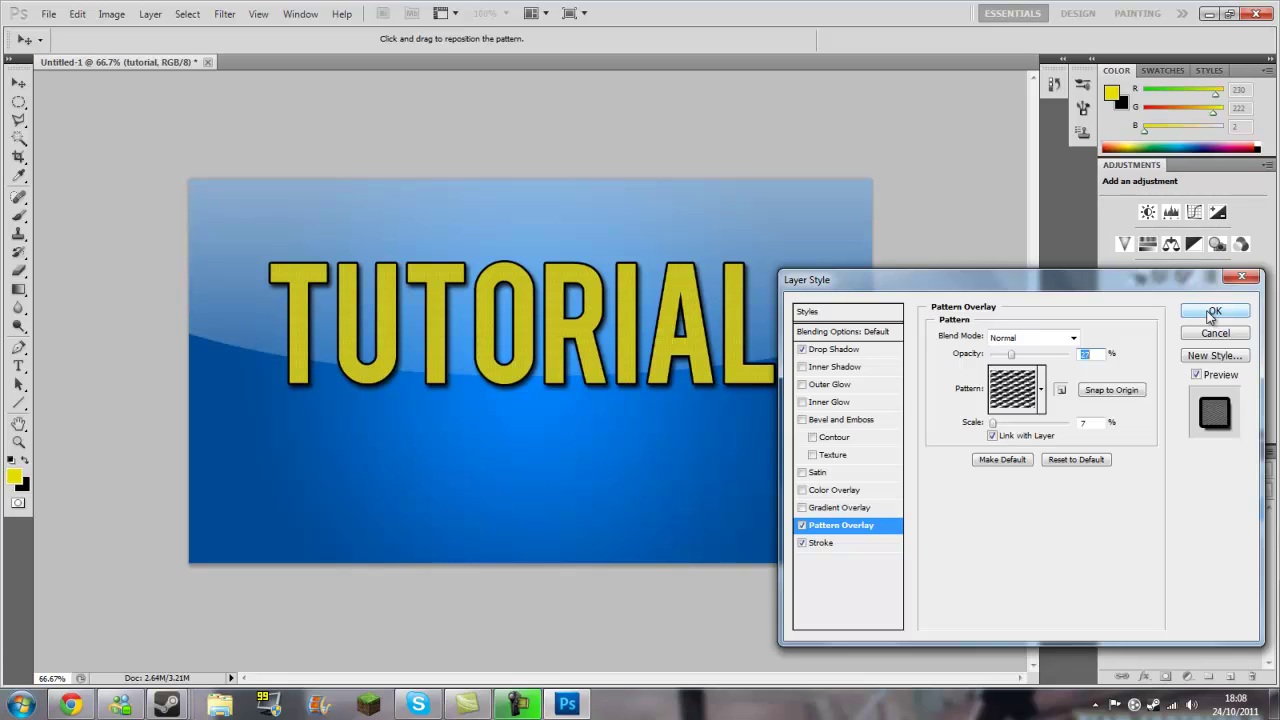
Apply the layer style and open yt.png from the recent files.
click(1211, 313)
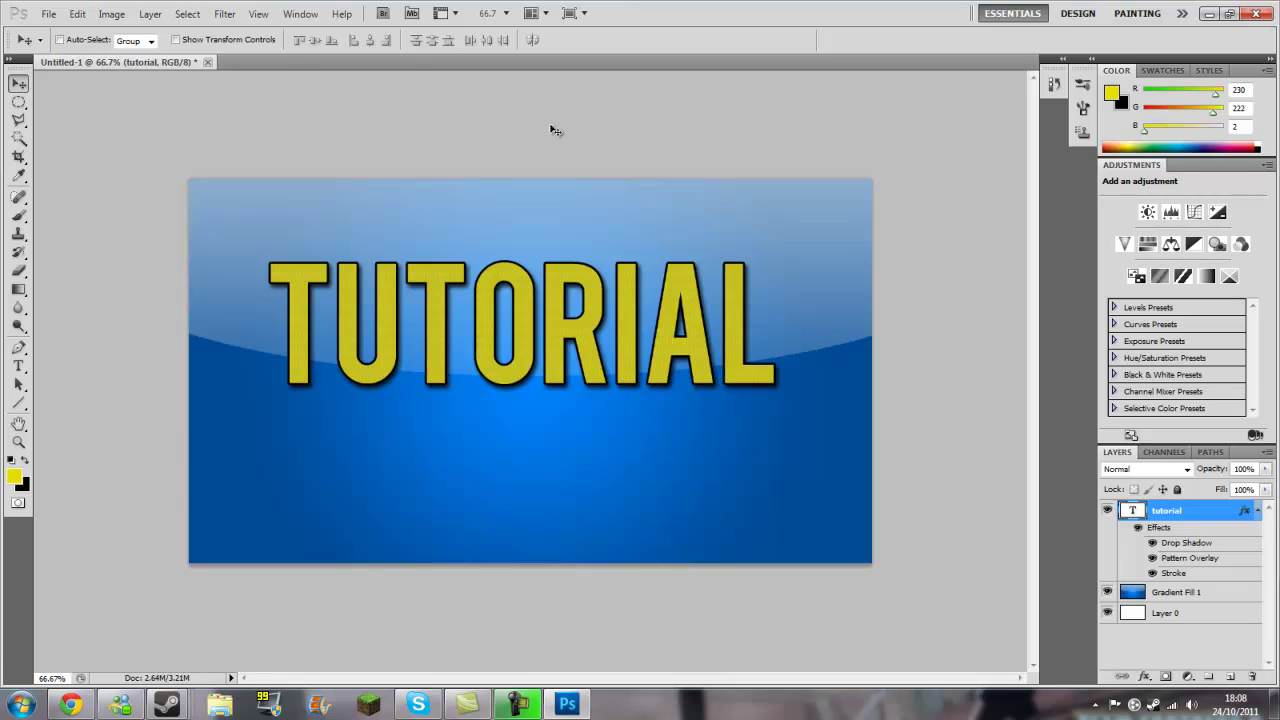
click(48, 14)
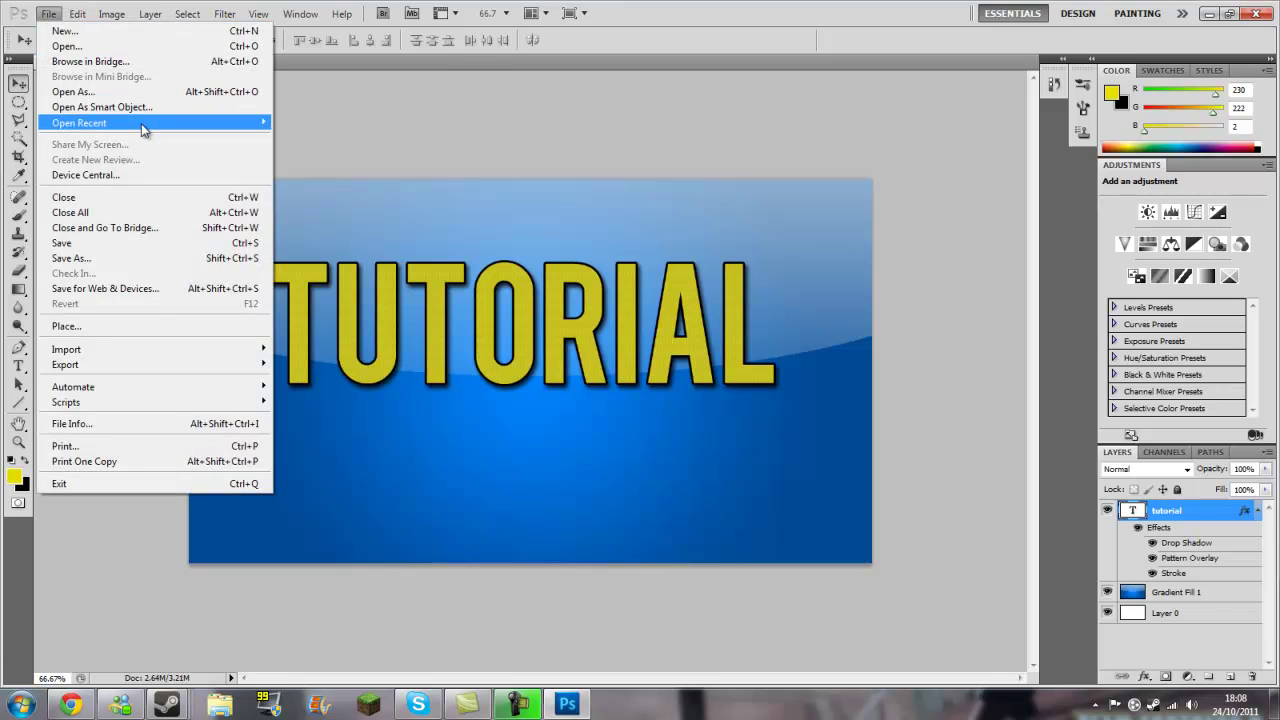
mouse_move(148, 128)
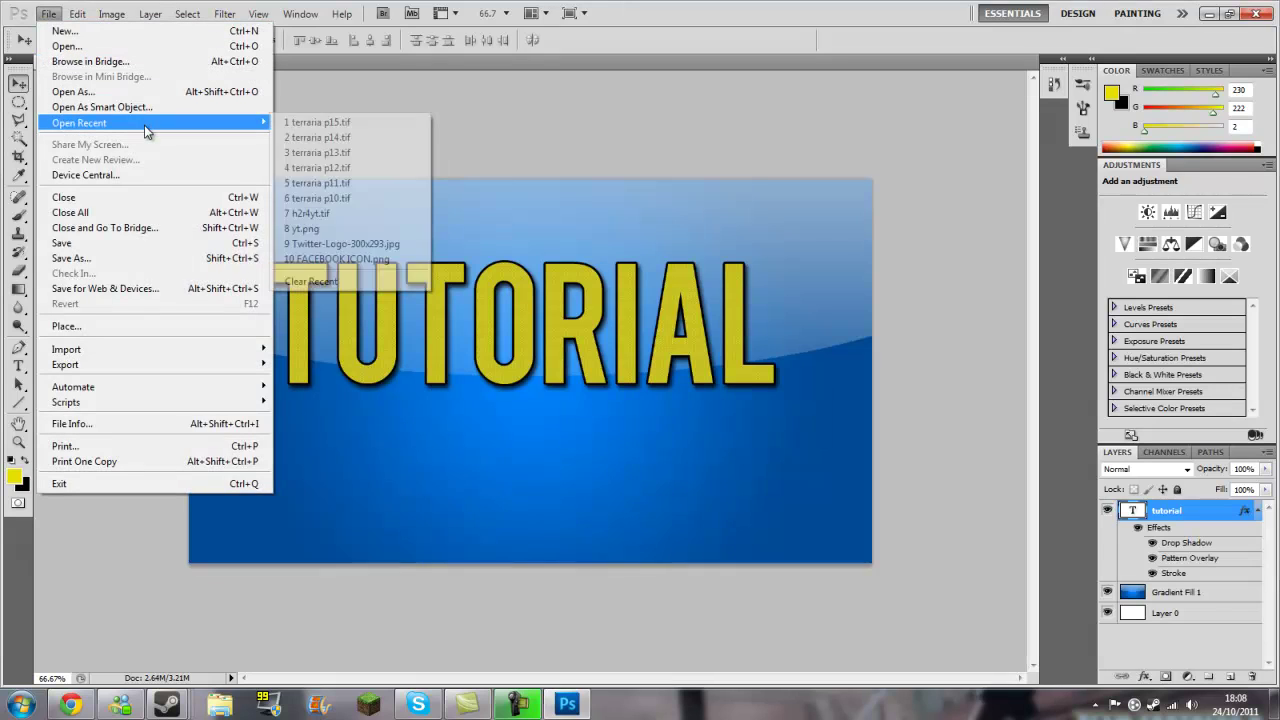
click(340, 231)
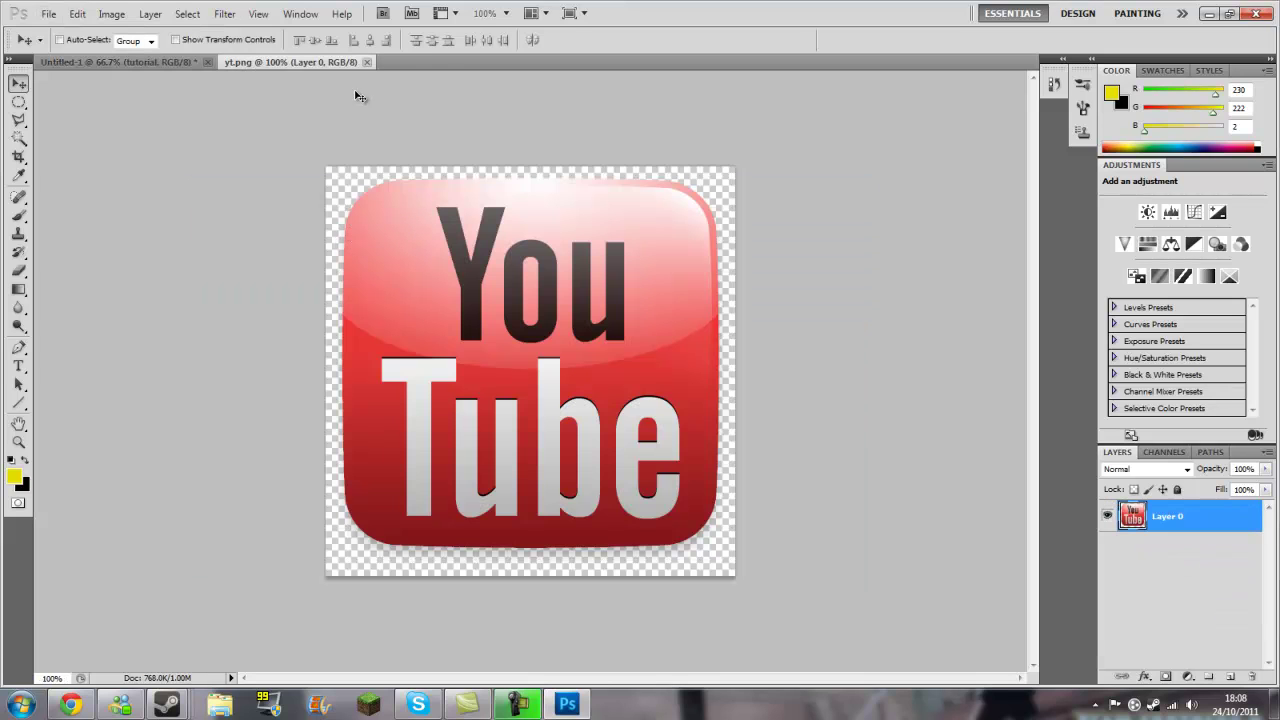
Float the yt.png window, then dock it back as a tab.
drag(304, 63, 358, 217)
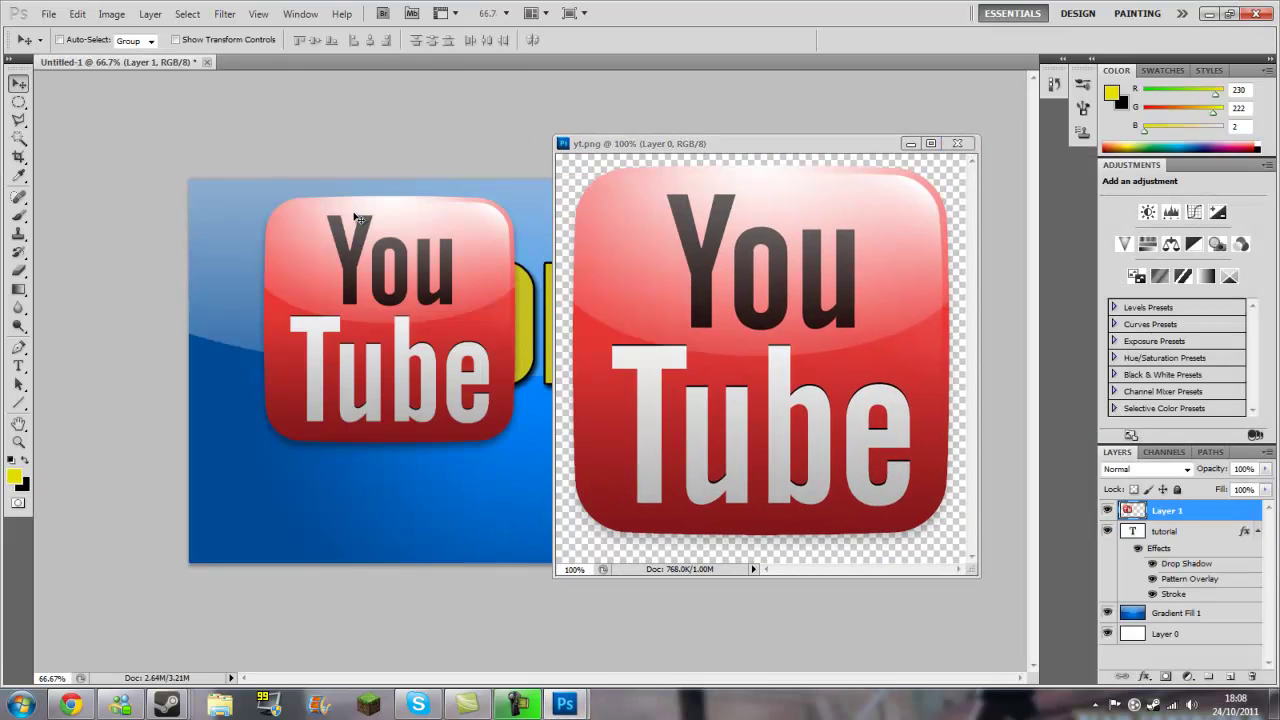
click(910, 143)
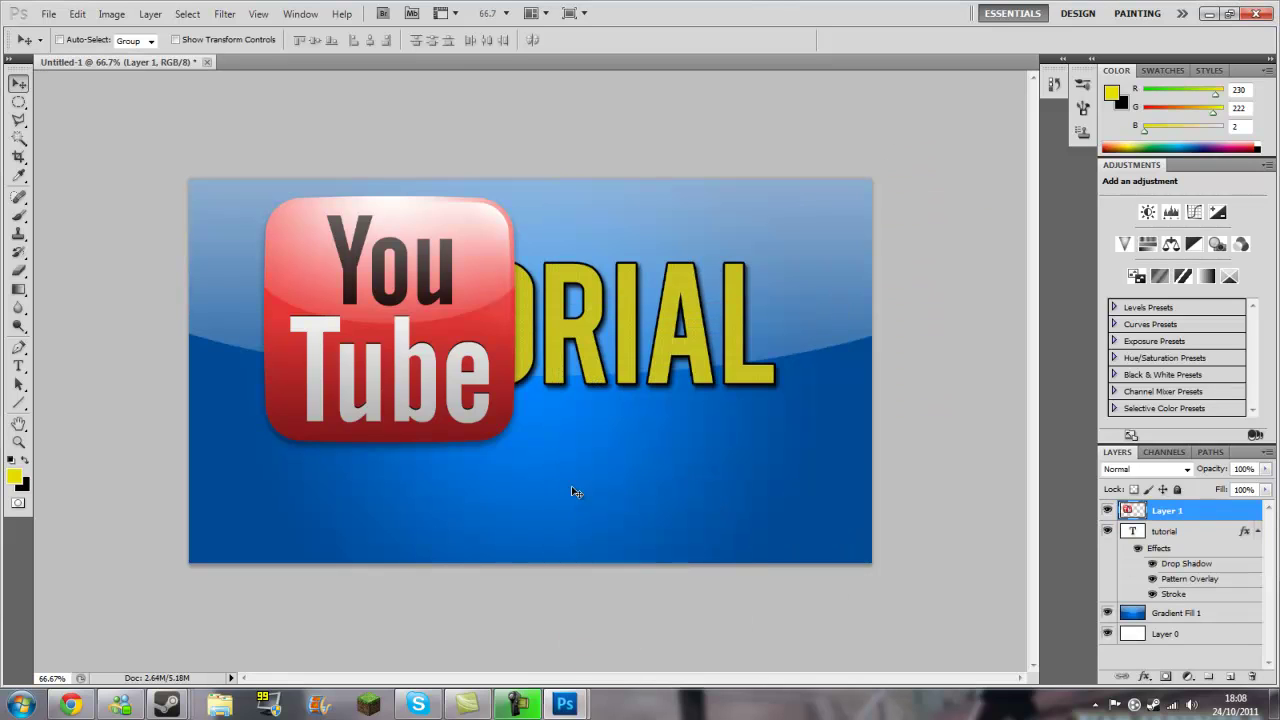
mouse_move(565, 705)
click(657, 615)
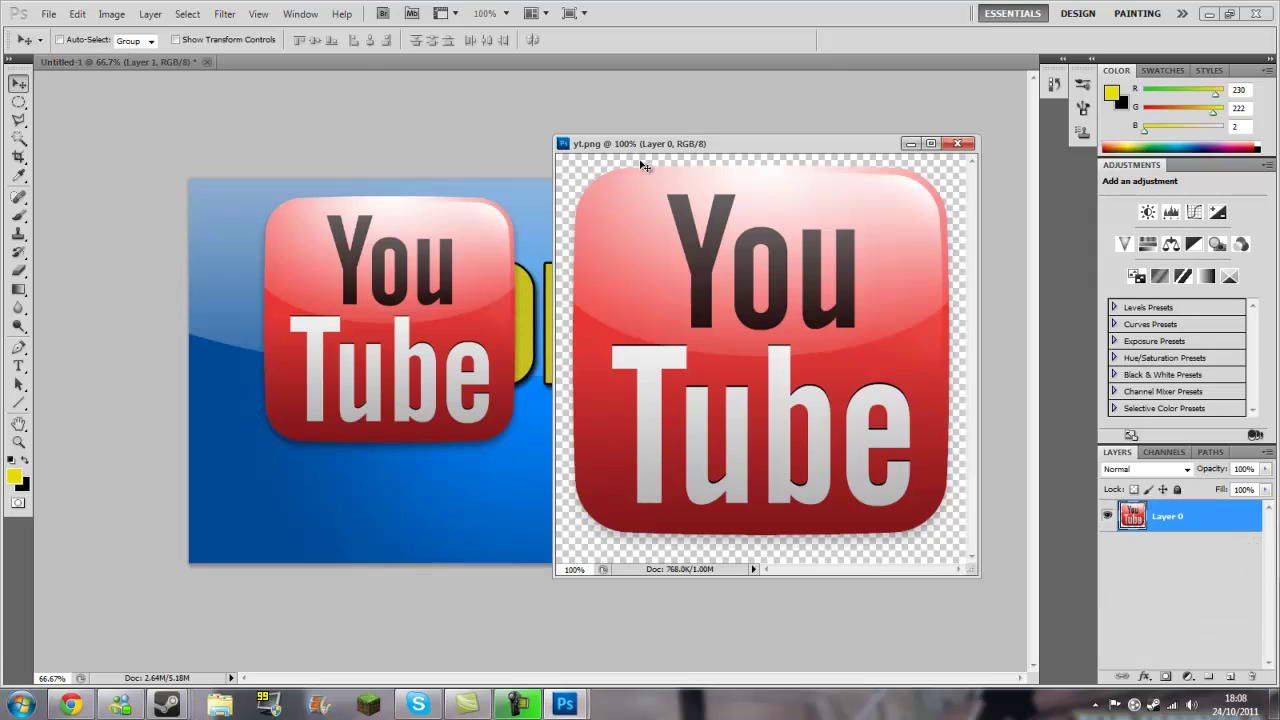
drag(645, 165, 298, 64)
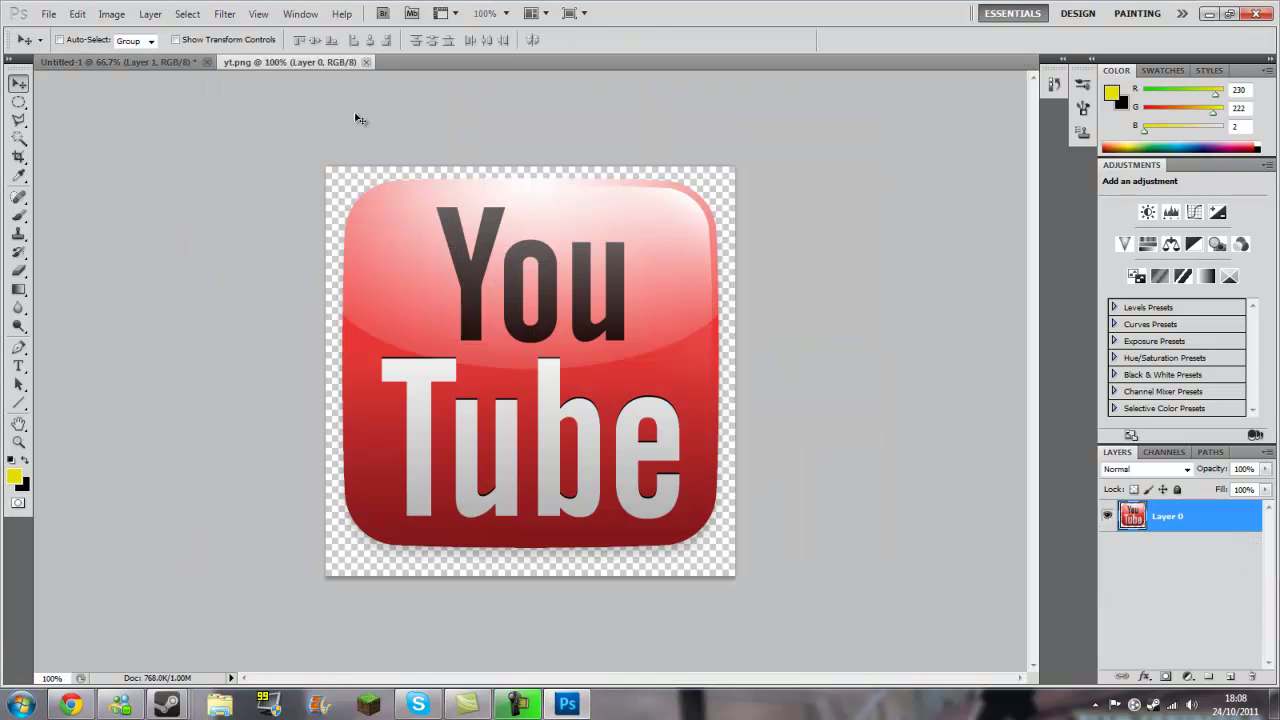
Drag the YouTube logo into the thumbnail, scale it down and place it bottom-right.
drag(457, 168, 778, 401)
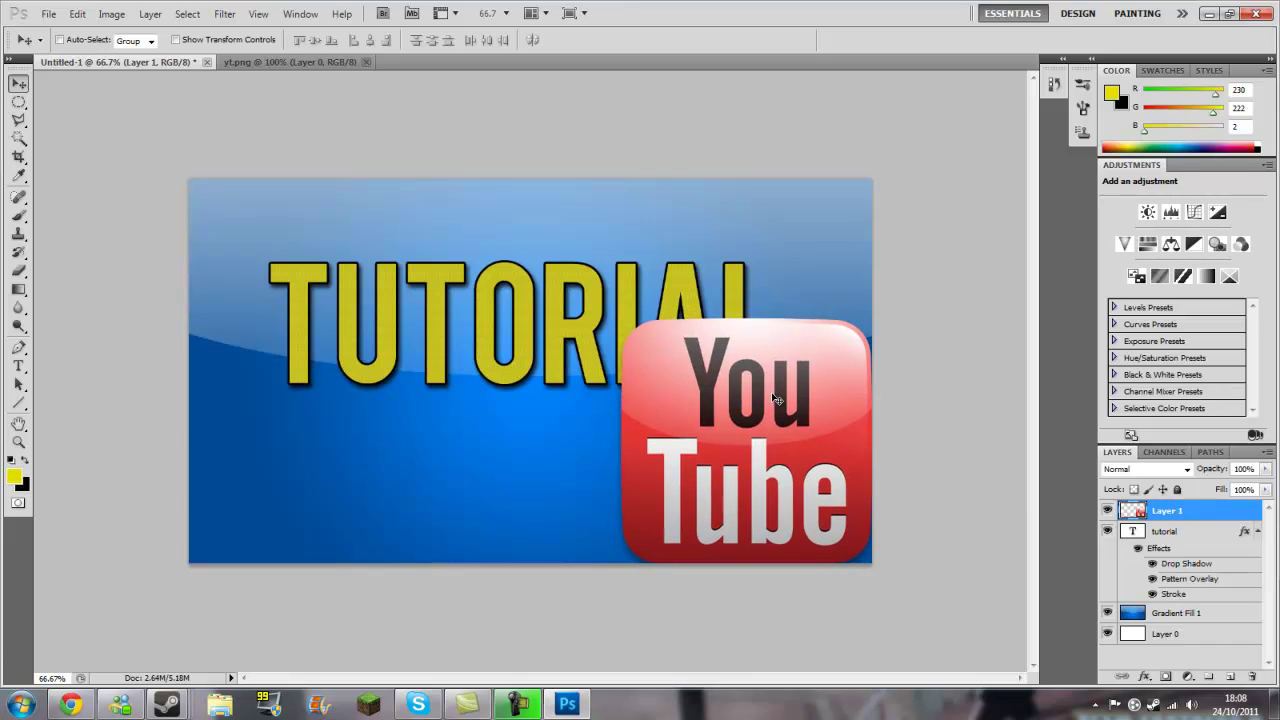
click(176, 40)
drag(606, 313, 790, 493)
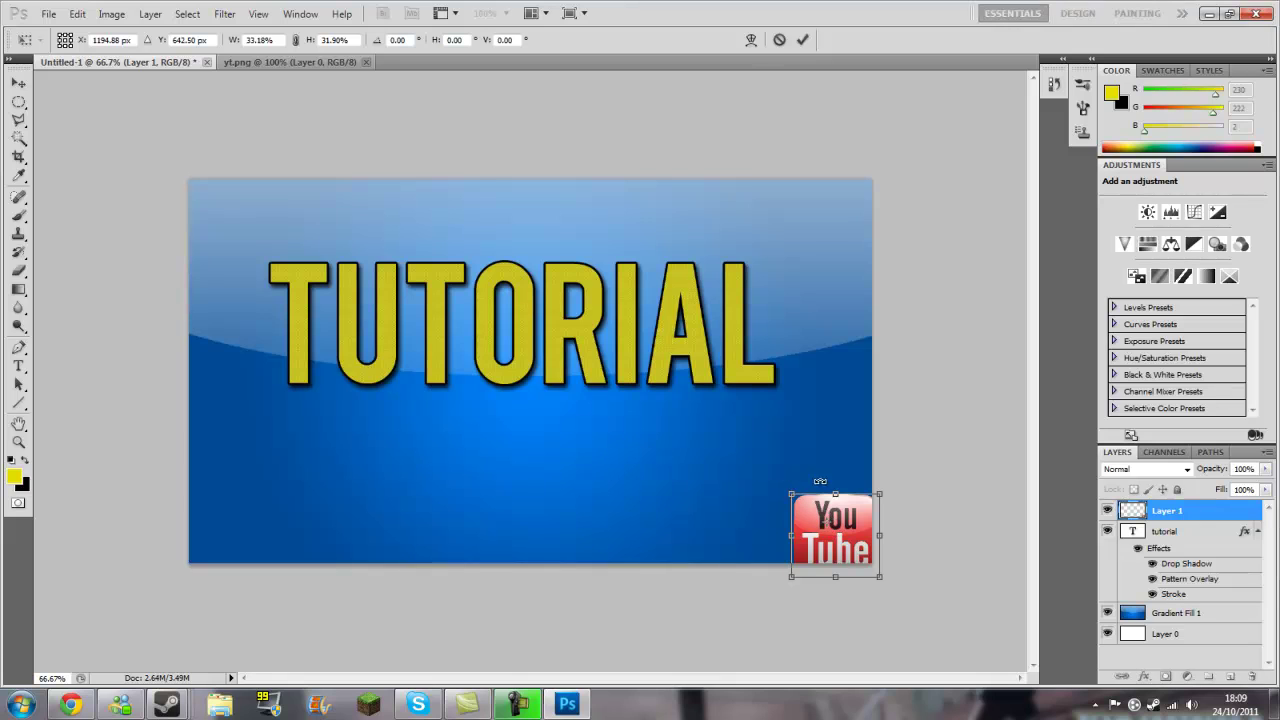
key(Return)
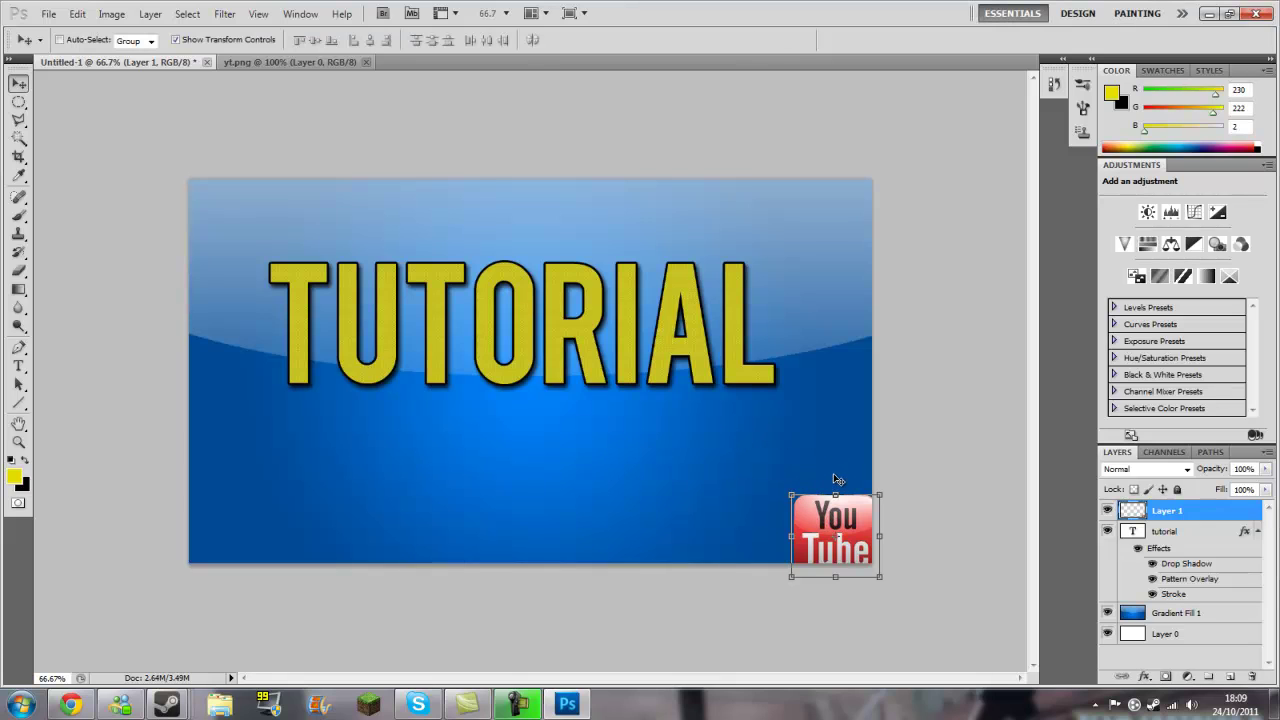
drag(833, 473, 824, 468)
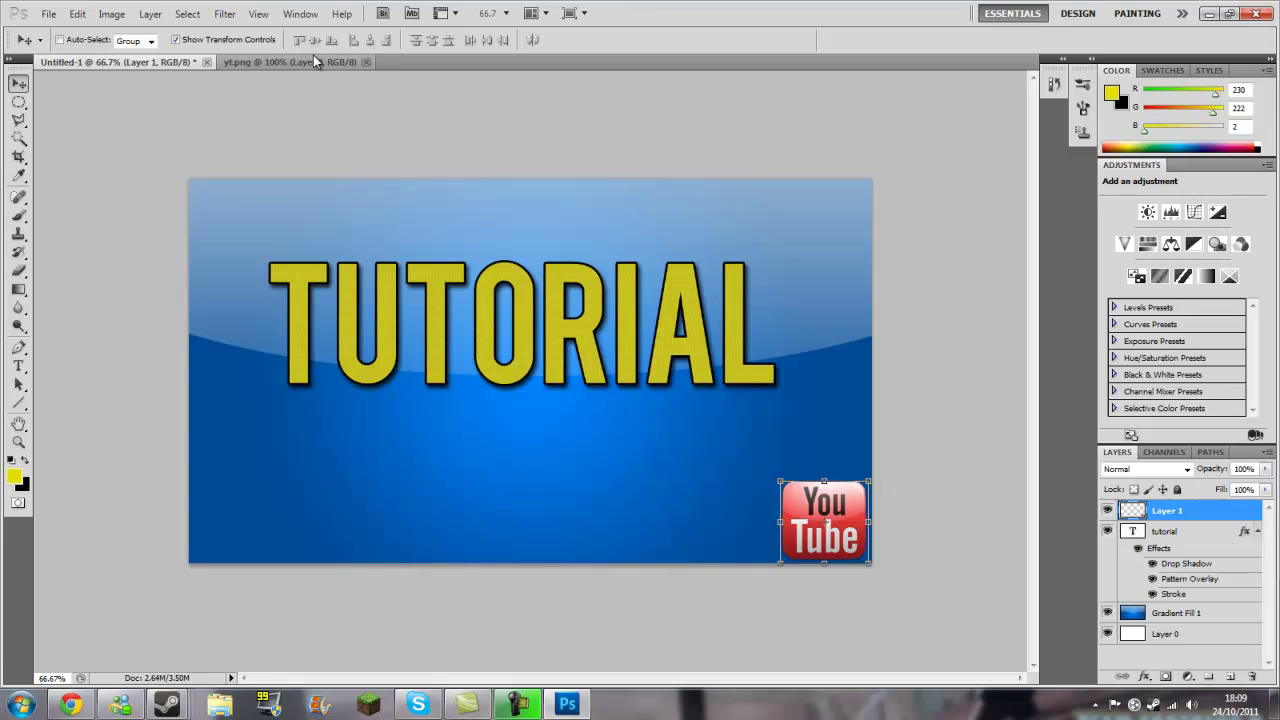
right_click(1160, 514)
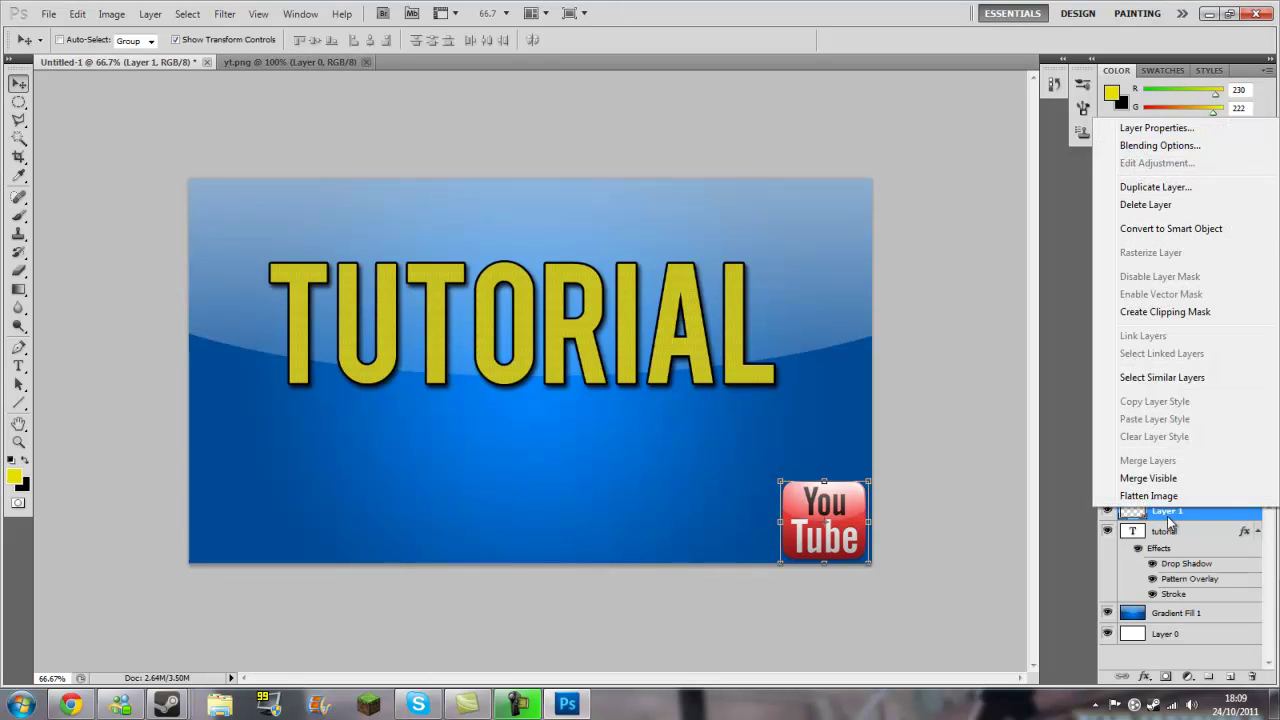
click(1167, 516)
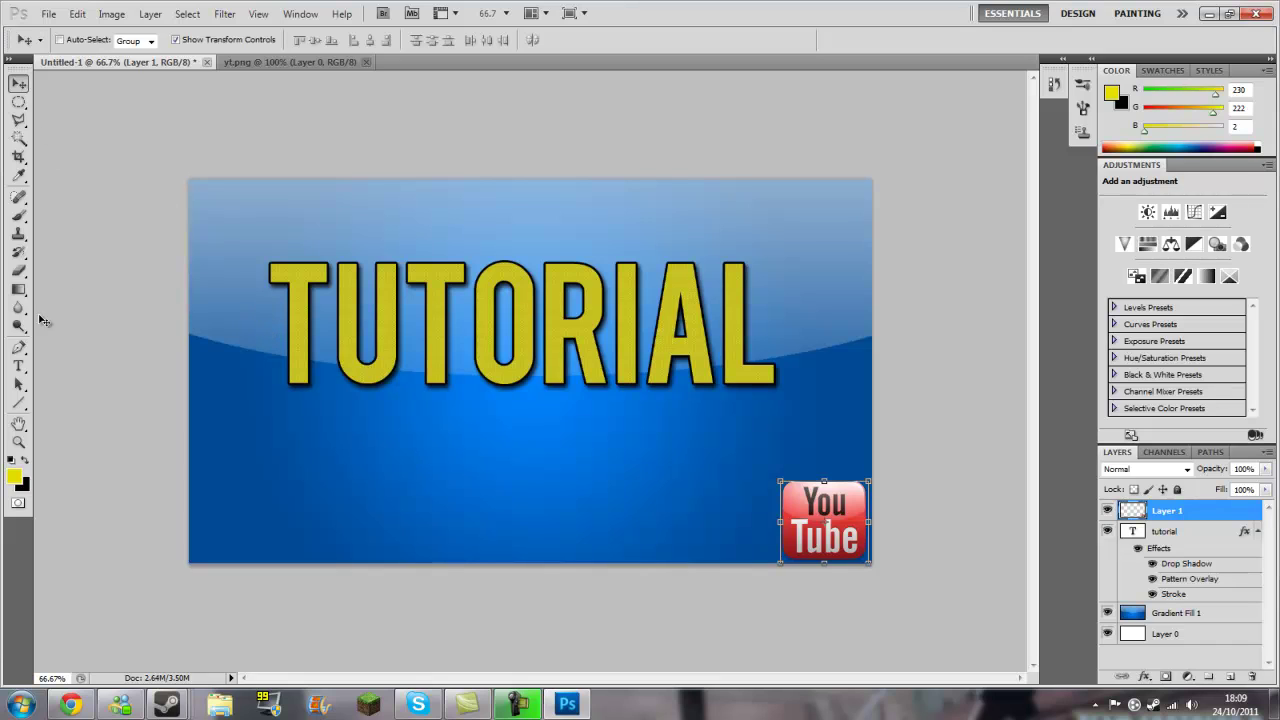
With the TUTORIAL layer selected, switch to the Type tool with white as the text colour.
click(1178, 535)
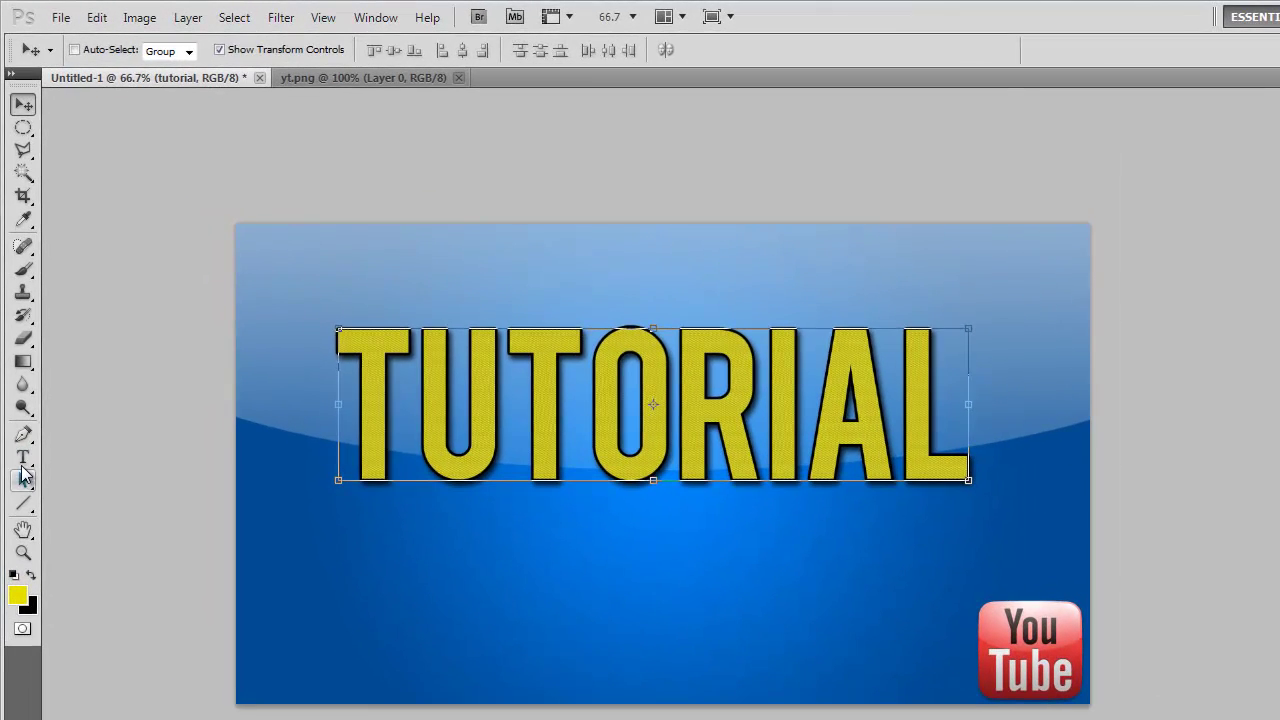
click(18, 366)
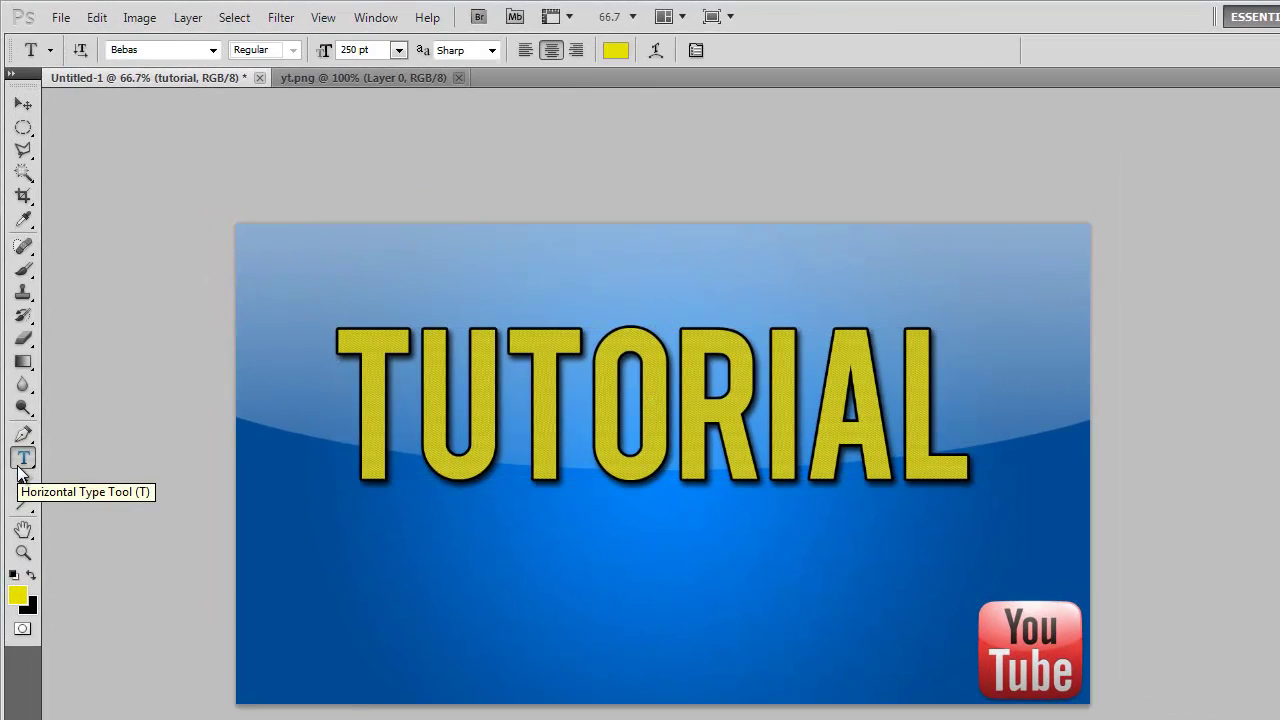
click(13, 575)
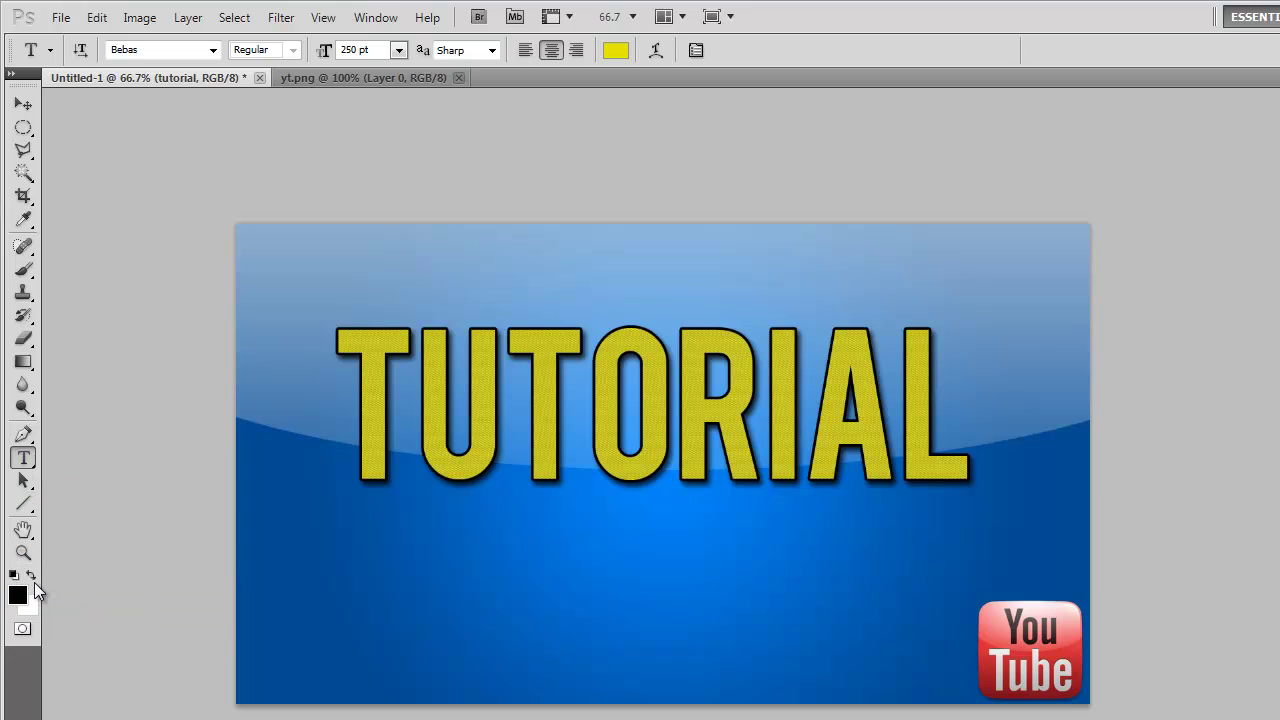
click(34, 578)
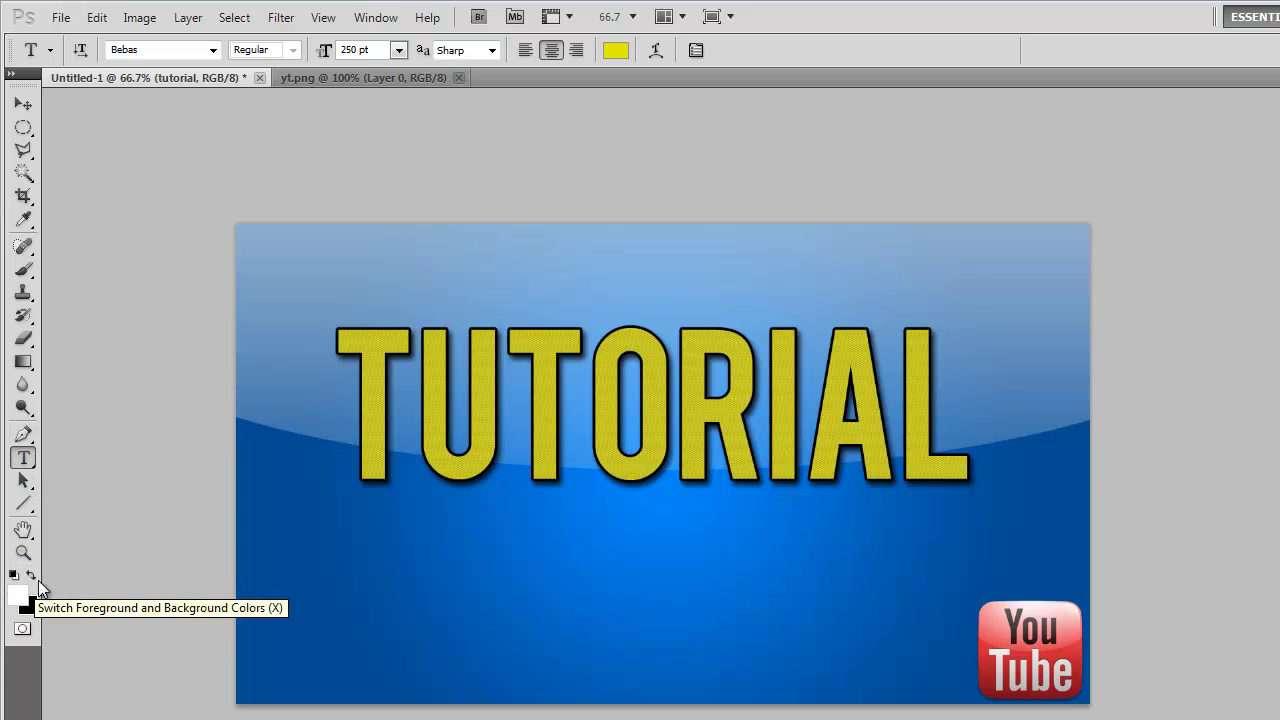
Try the 04b03 font, revert to Bebas, and start a 150 pt text block below TUTORIAL.
click(214, 52)
drag(304, 138, 307, 88)
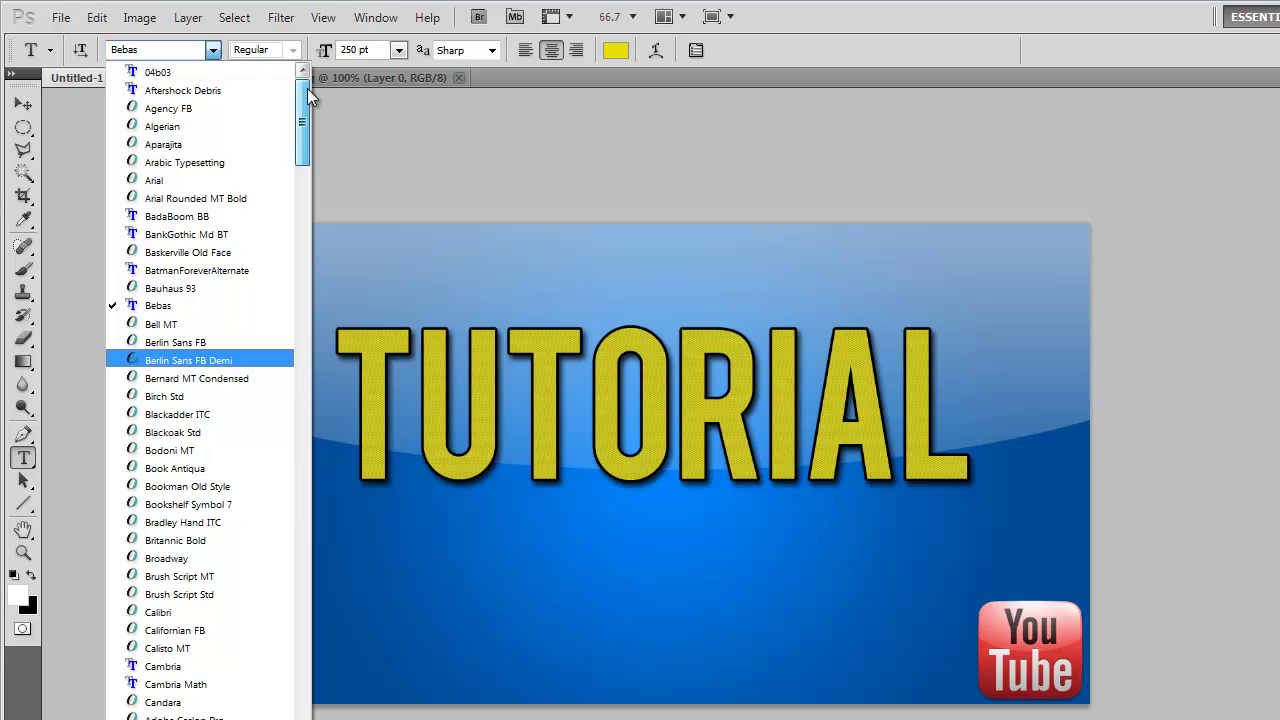
click(233, 72)
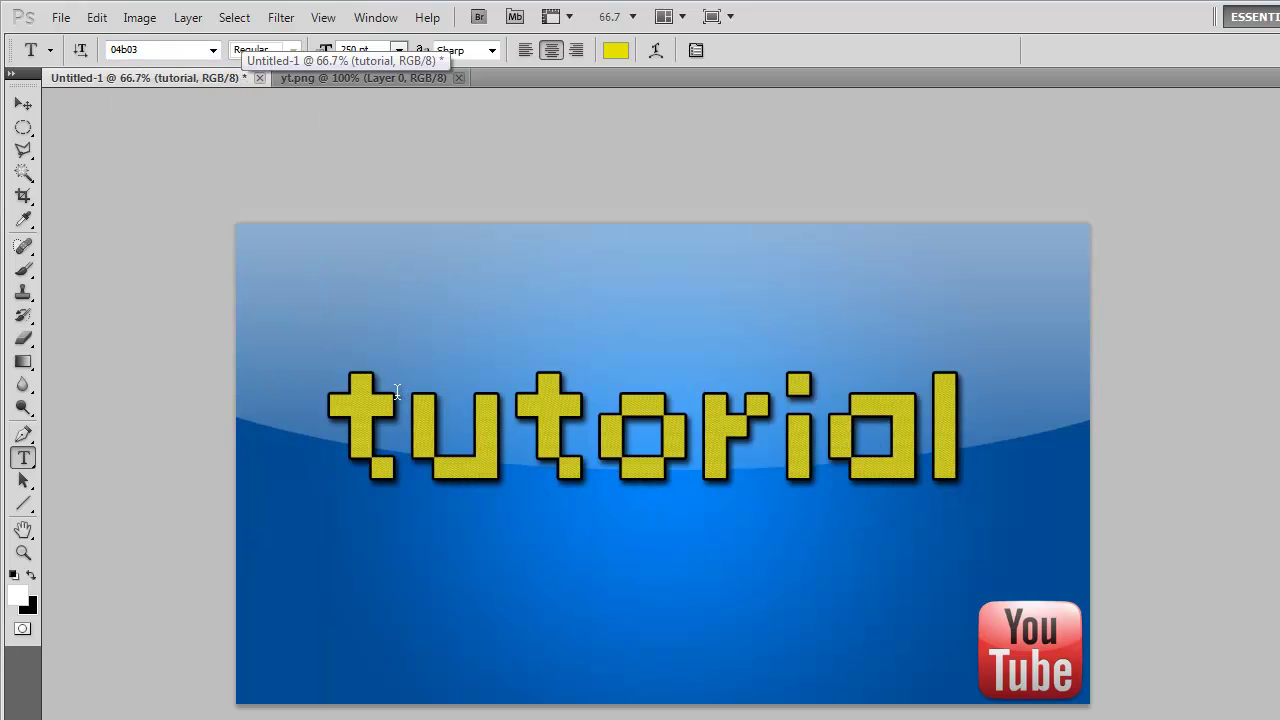
key(ctrl+z)
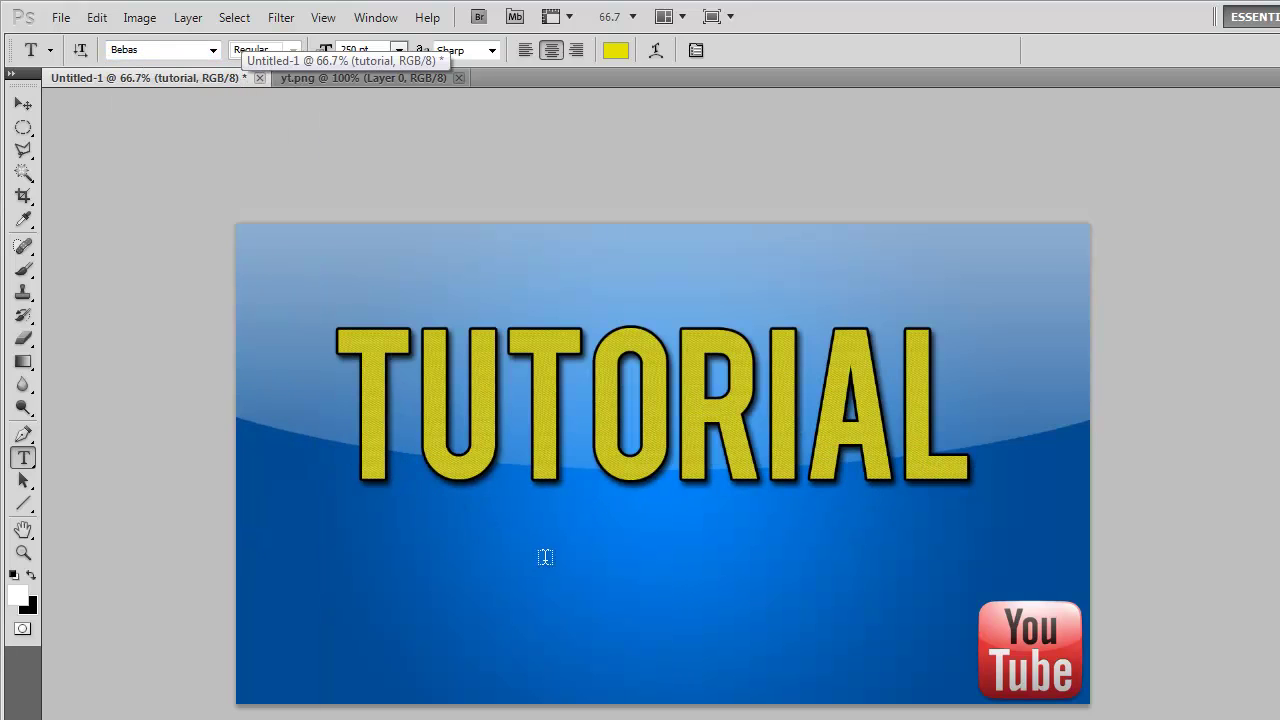
click(631, 589)
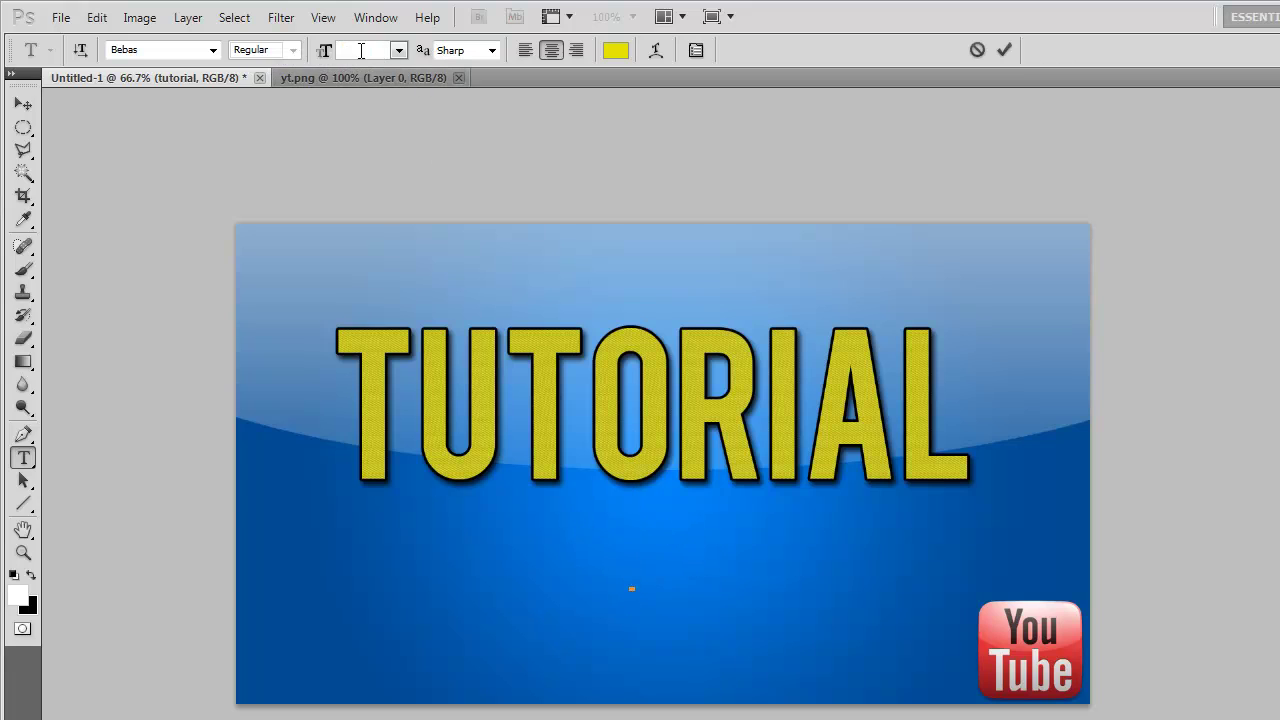
click(360, 50)
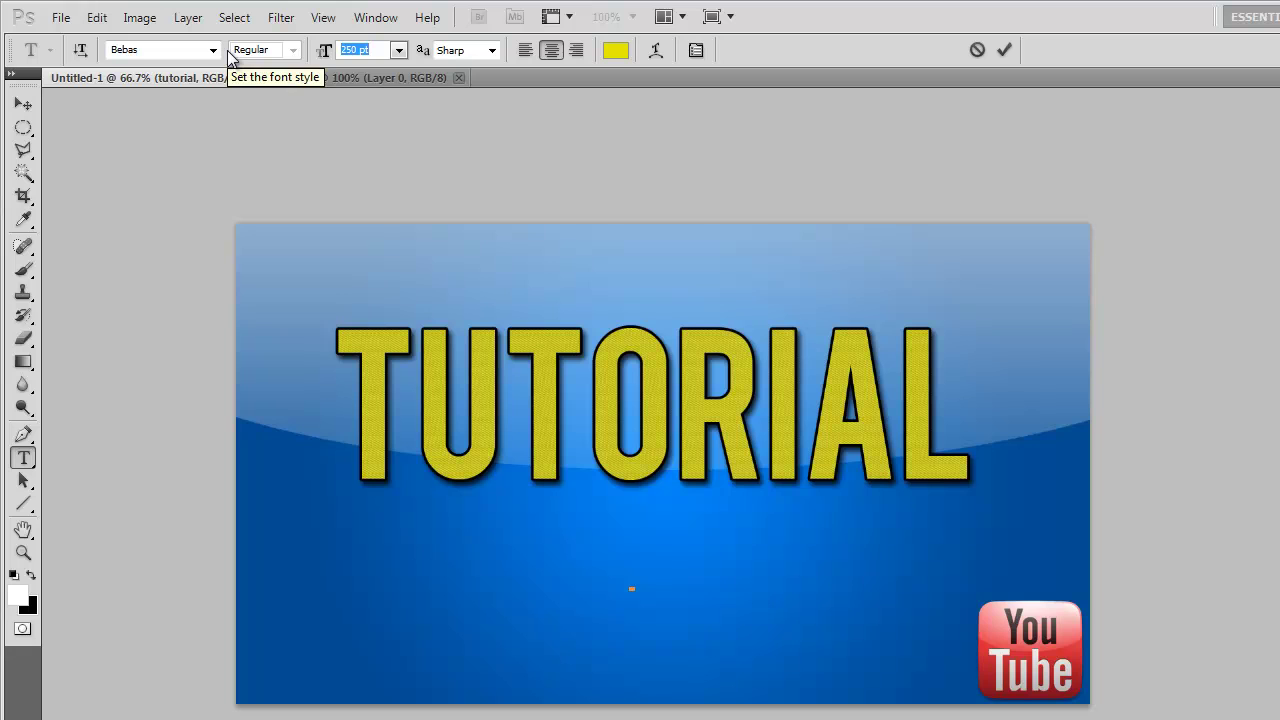
text(150)
Apply the 150 pt size, move the text point lower and switch the font to 04b03.
key(Return)
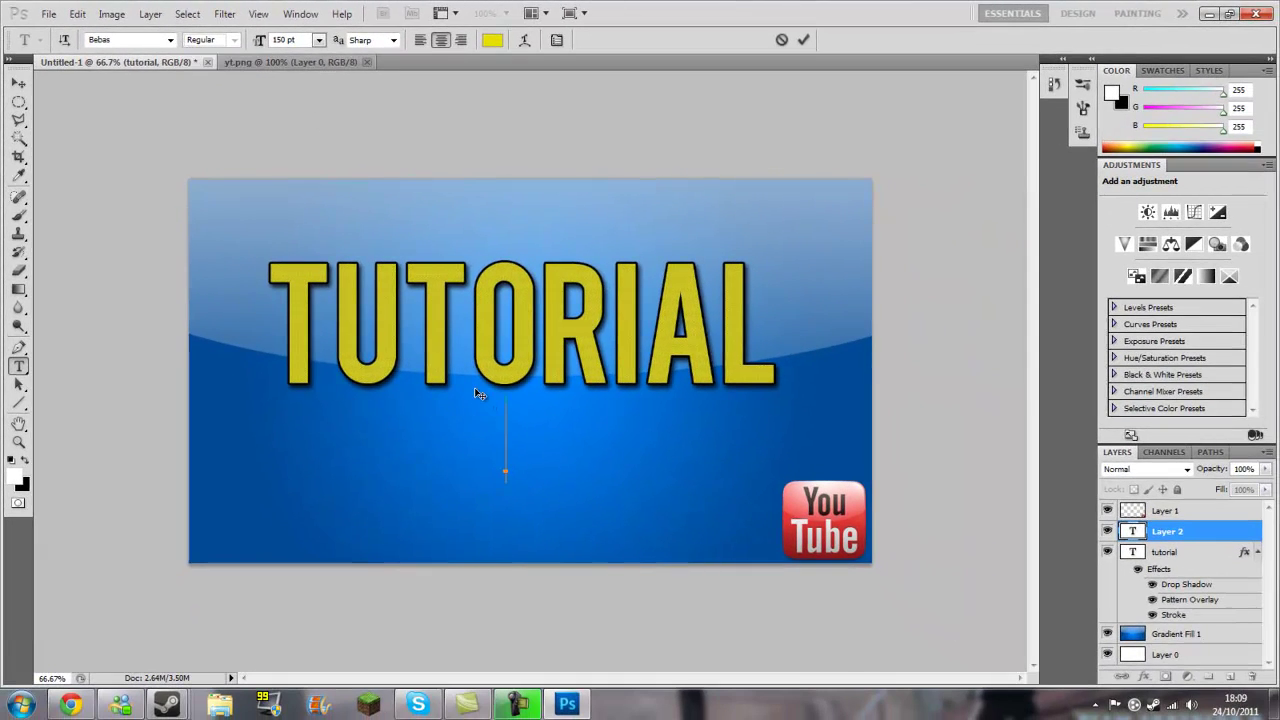
drag(474, 387, 496, 430)
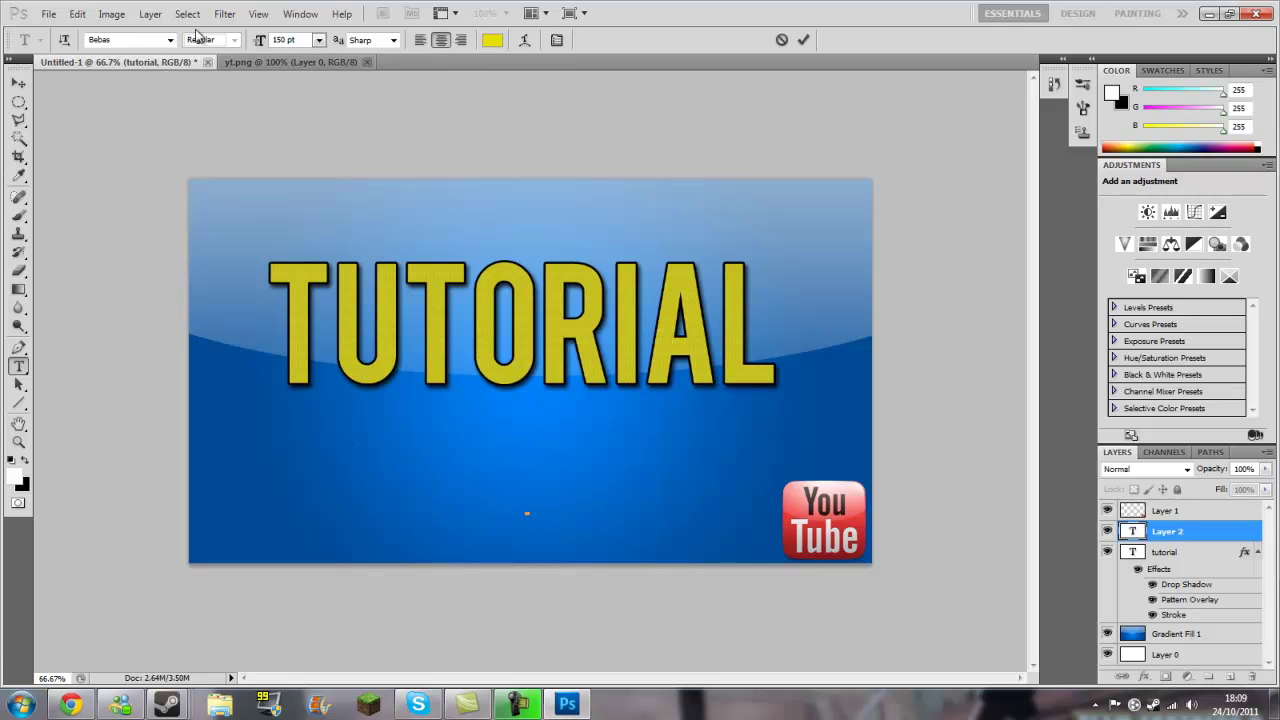
click(170, 39)
scroll(153, 65, up, 4)
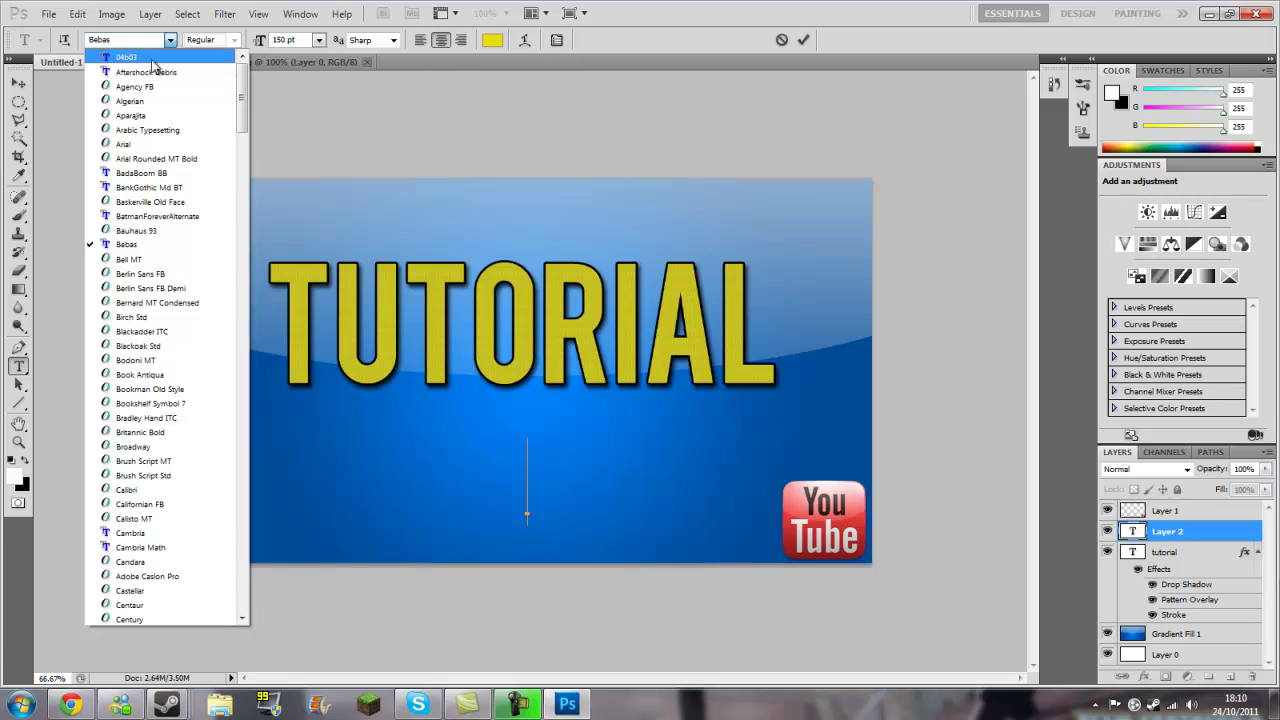
click(152, 58)
Type a 'P' and change the text colour to near-white fdfdfd.
text(PA)
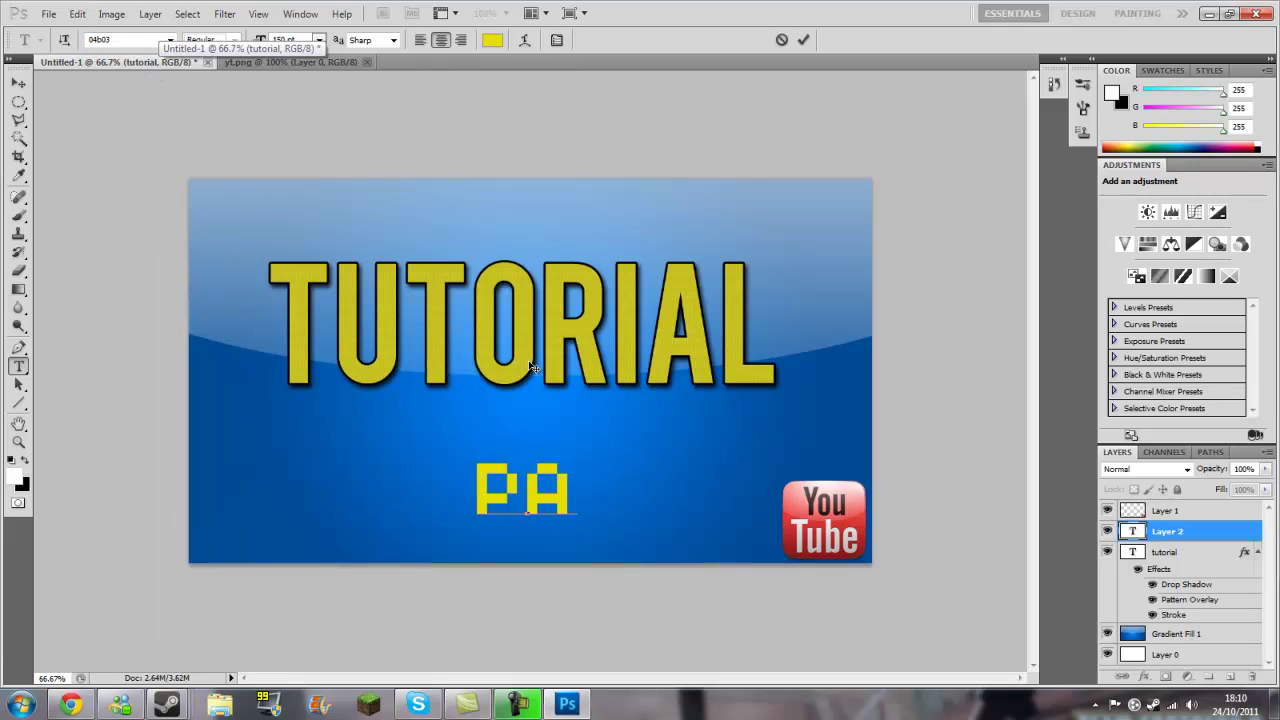
key(BackSpace)
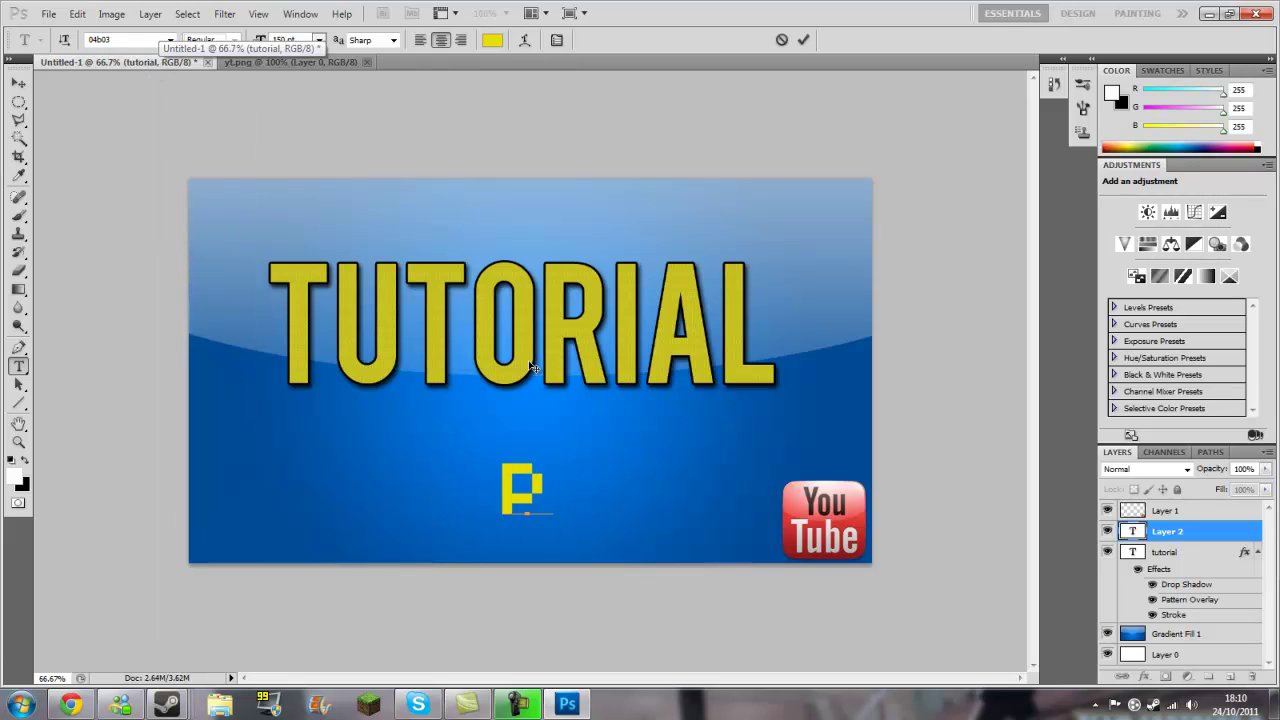
key(BackSpace)
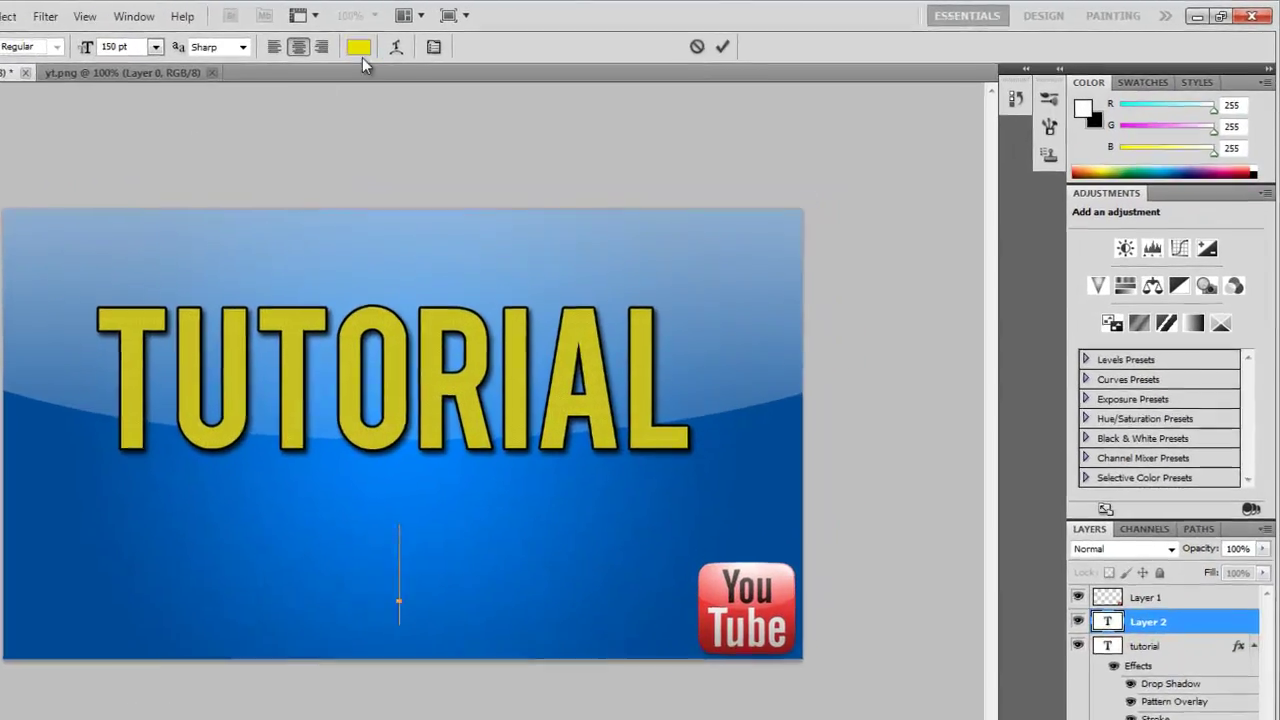
click(358, 47)
drag(753, 261, 576, 220)
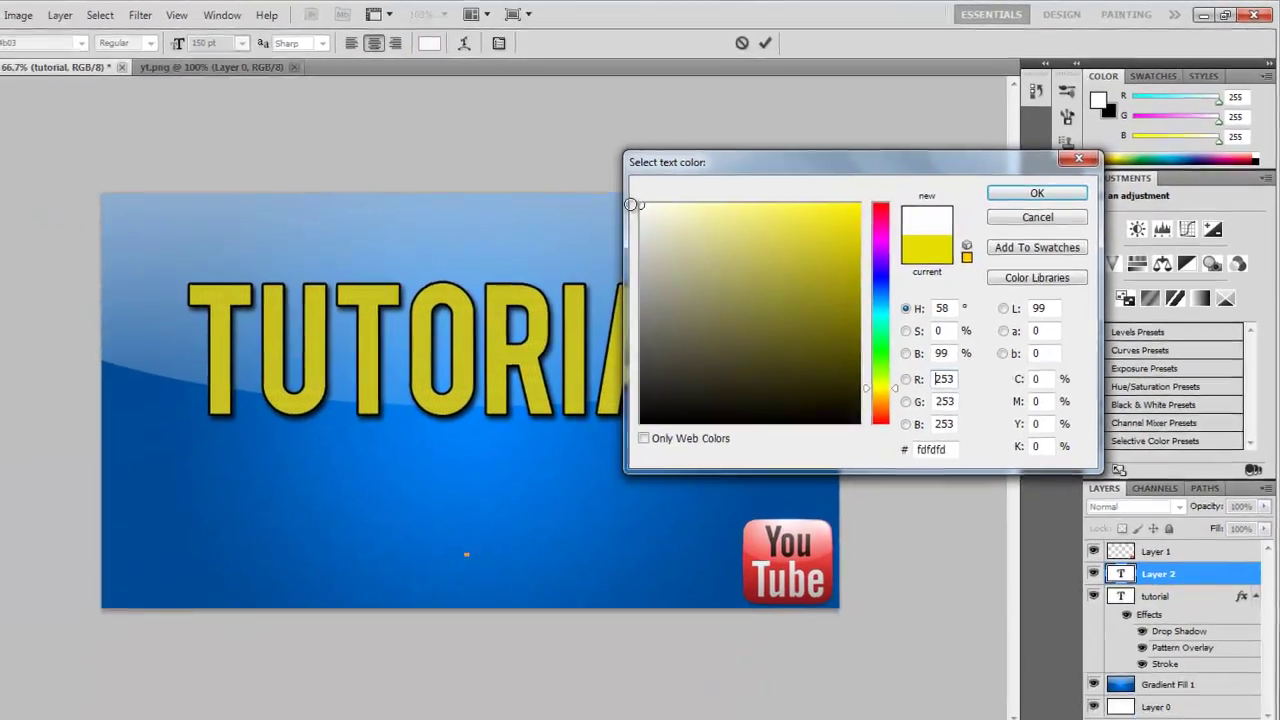
click(1037, 193)
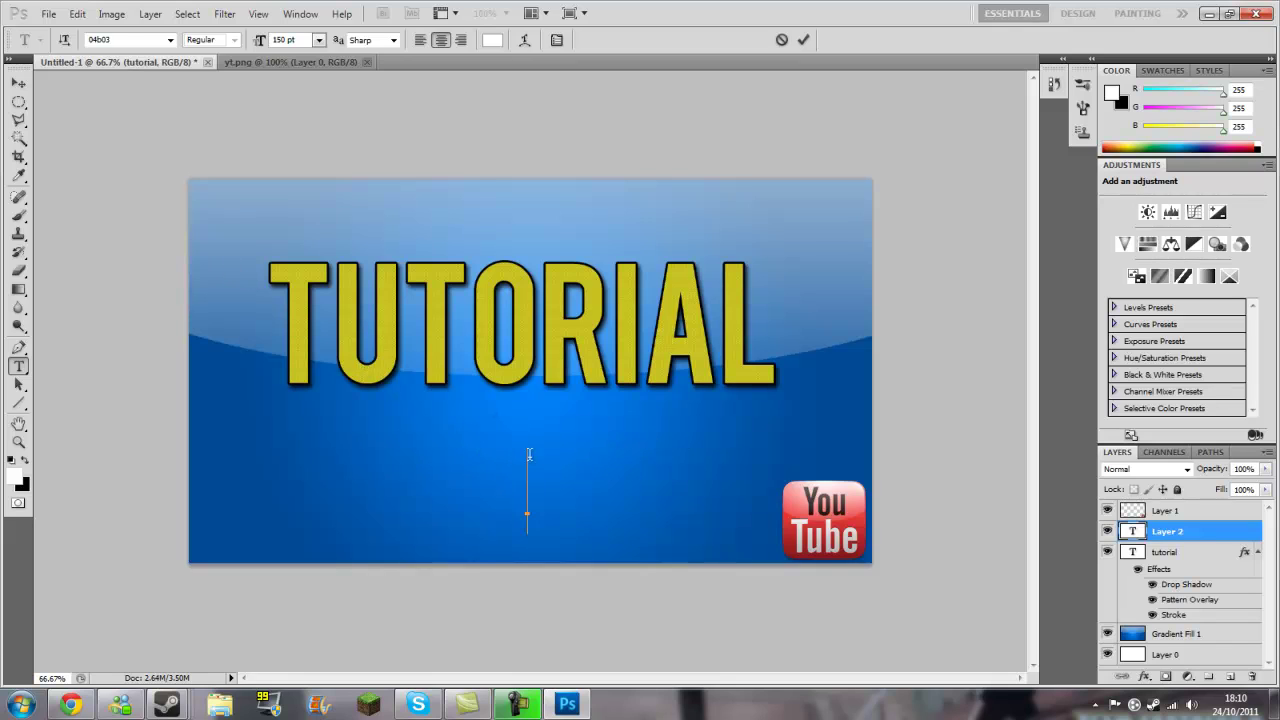
Type 'Part', erase it, and switch the font to Visitor TT1 BRK.
text(P)
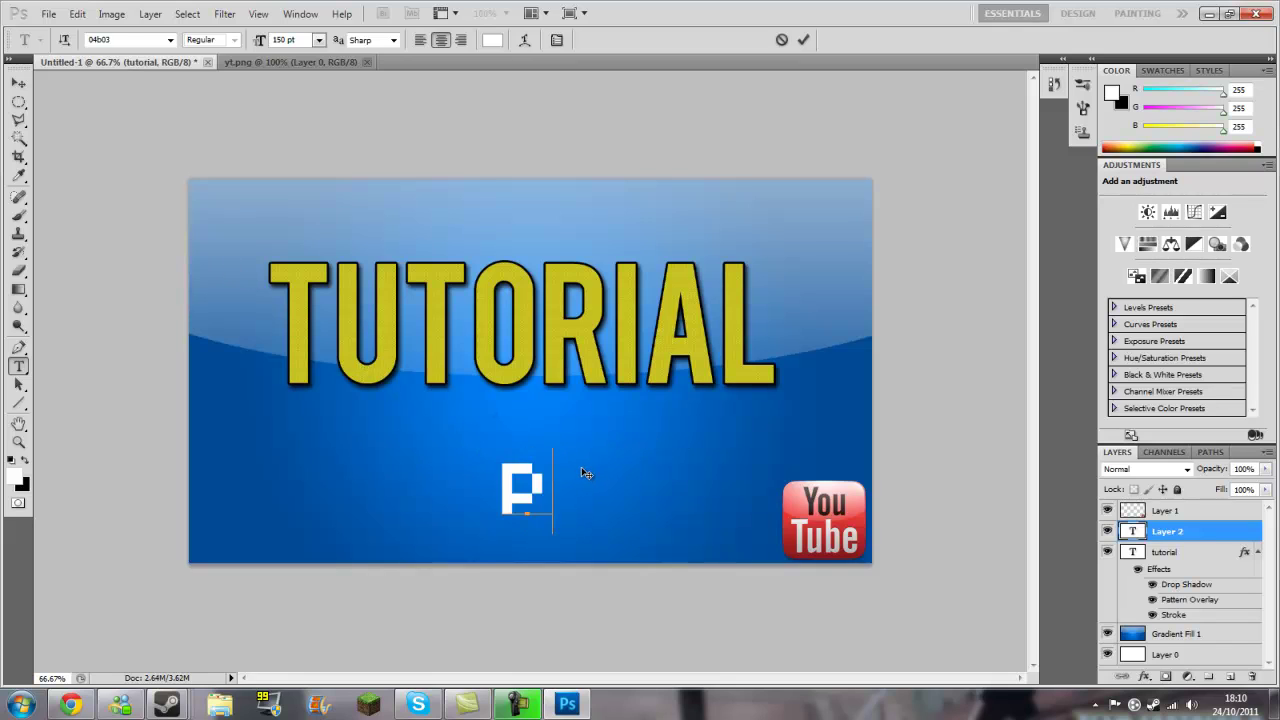
drag(586, 473, 583, 452)
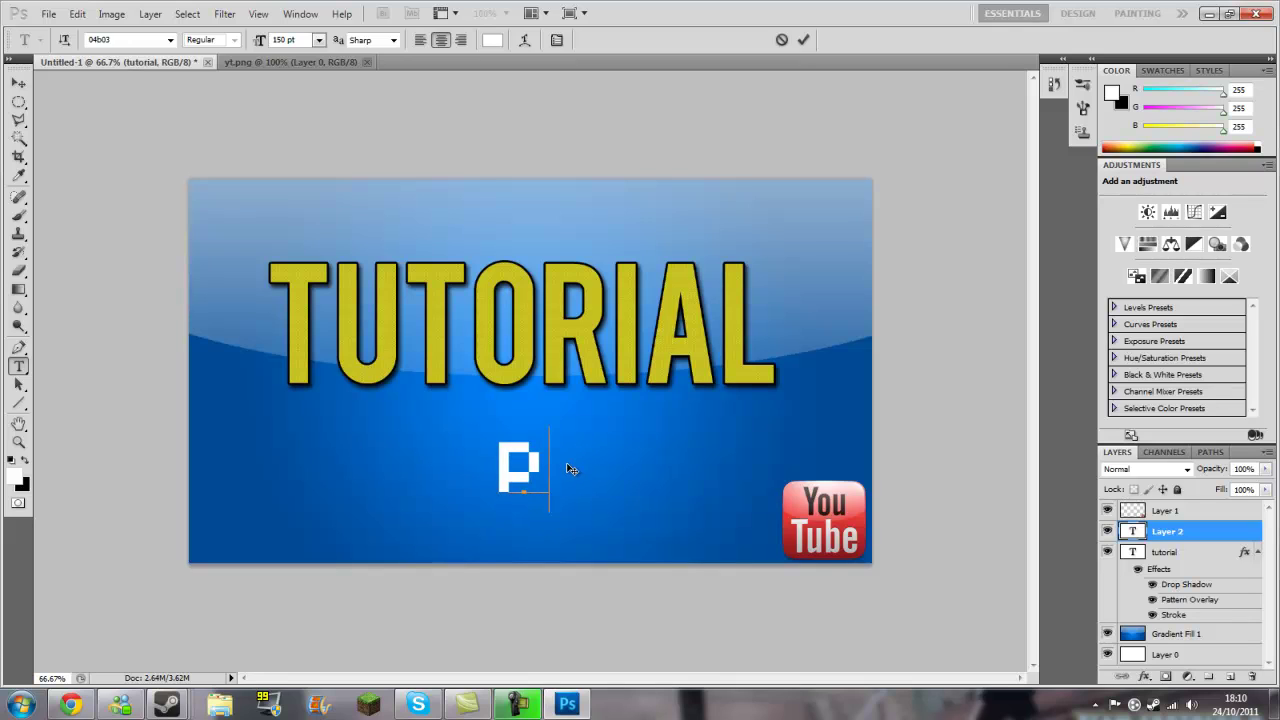
text(art)
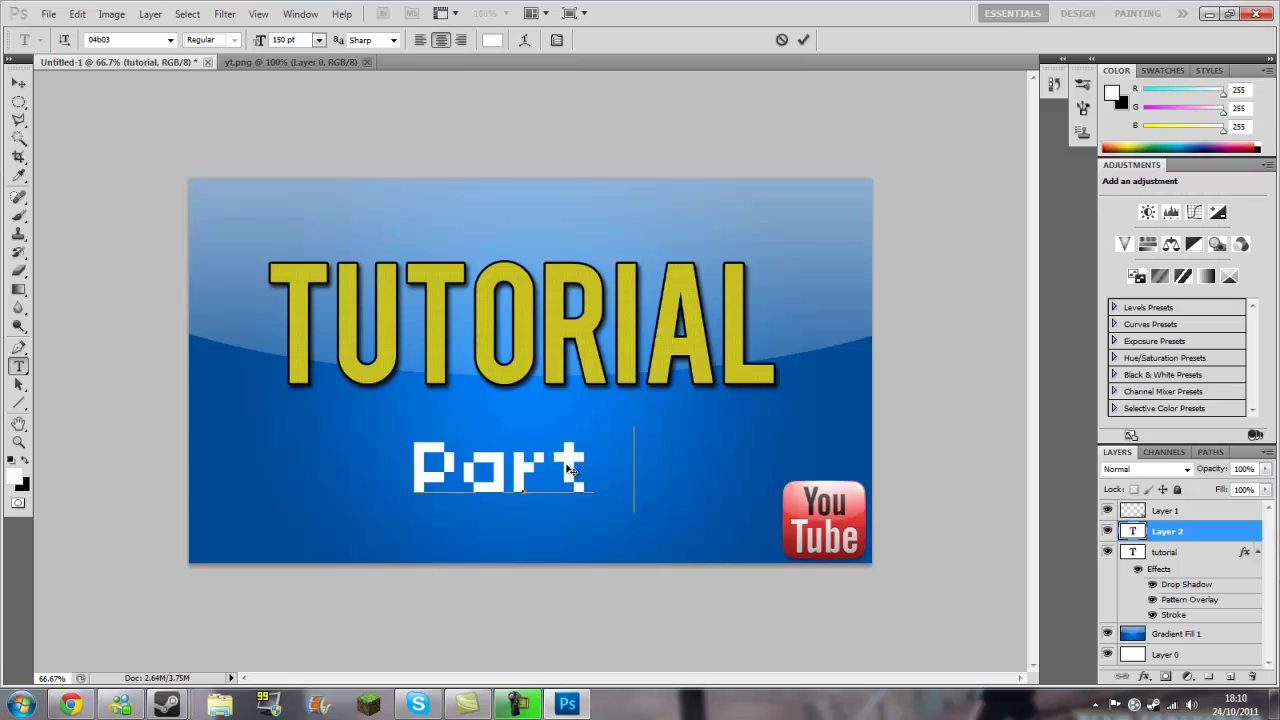
key(BackSpace)
key(BackSpace)
key(BackSpace)
key(BackSpace)
key(BackSpace)
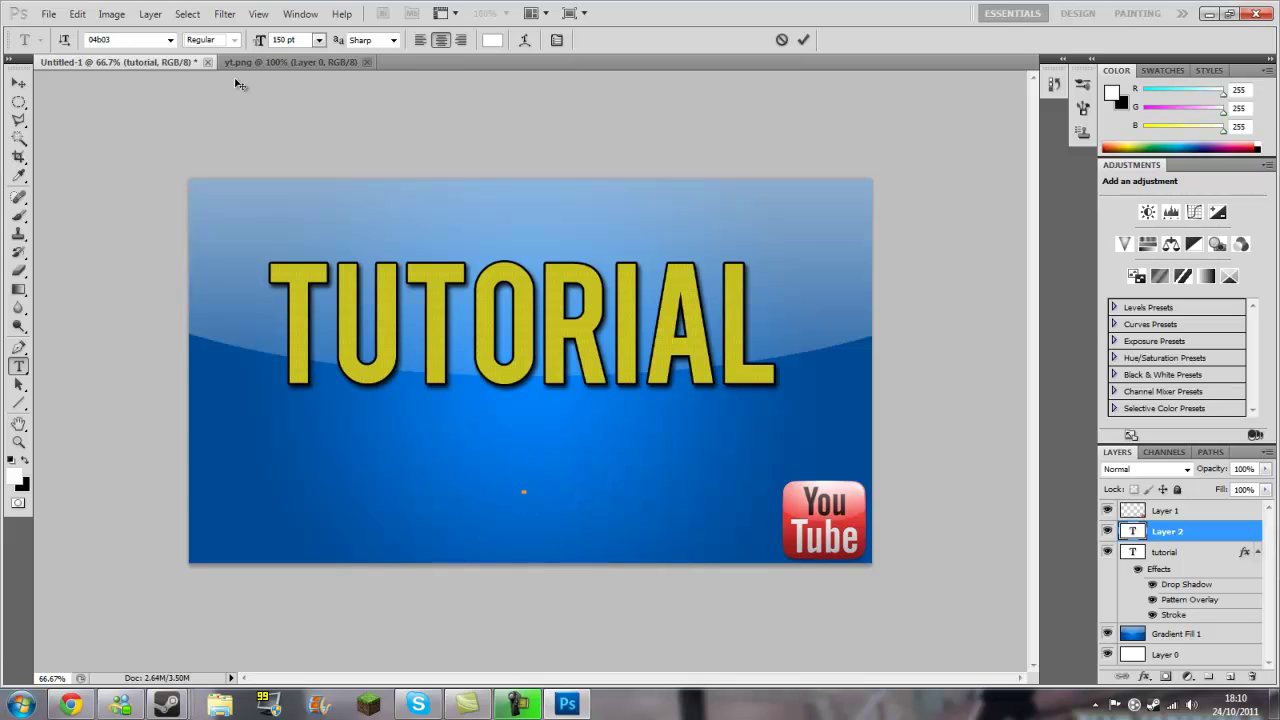
click(170, 40)
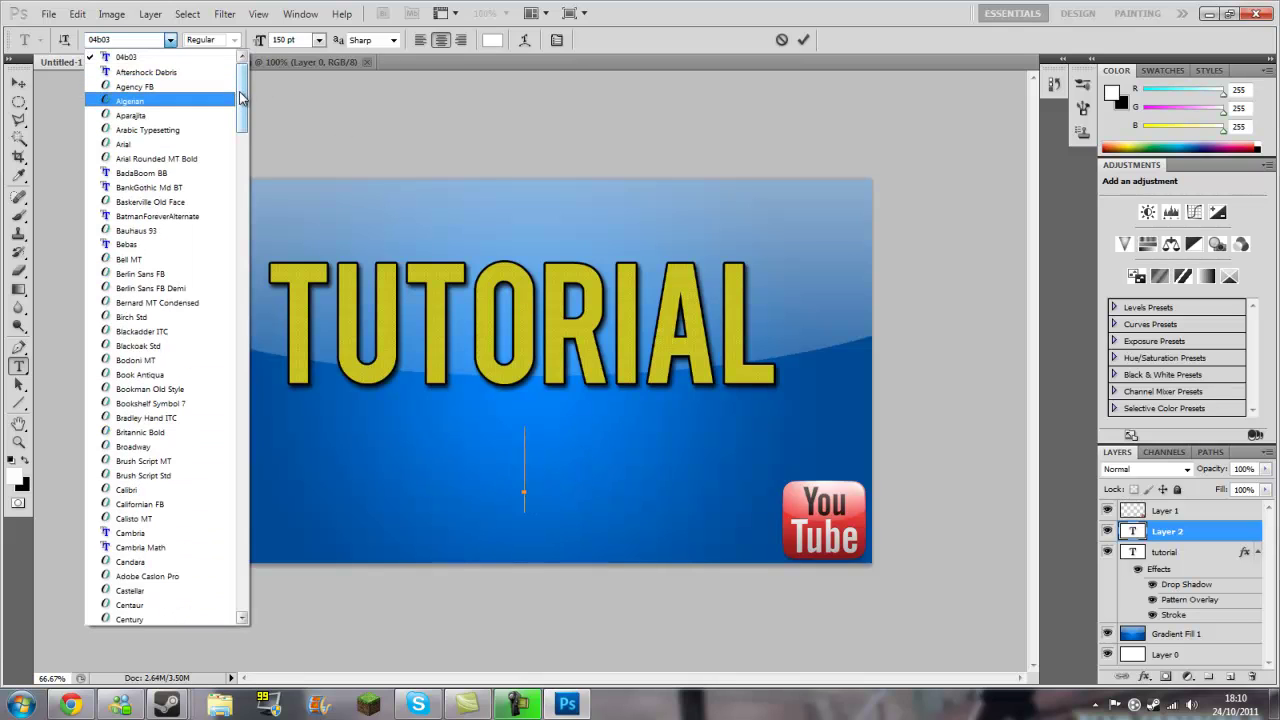
drag(241, 97, 242, 431)
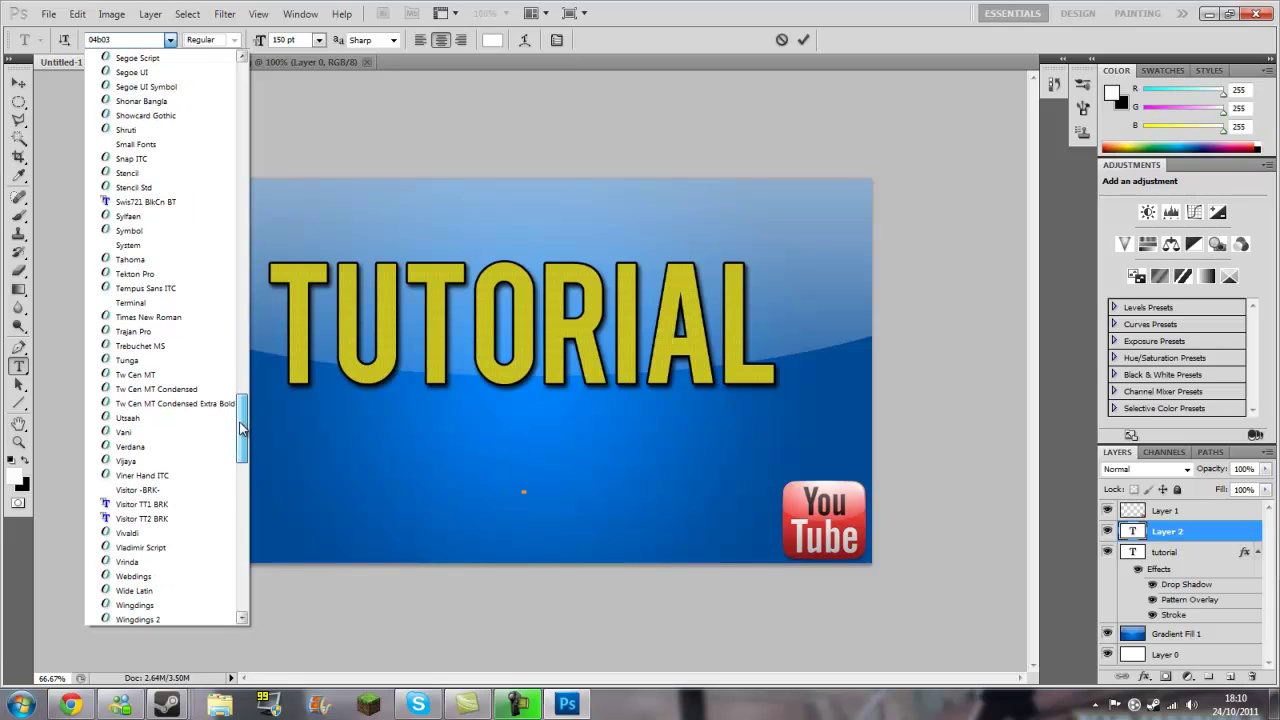
click(165, 507)
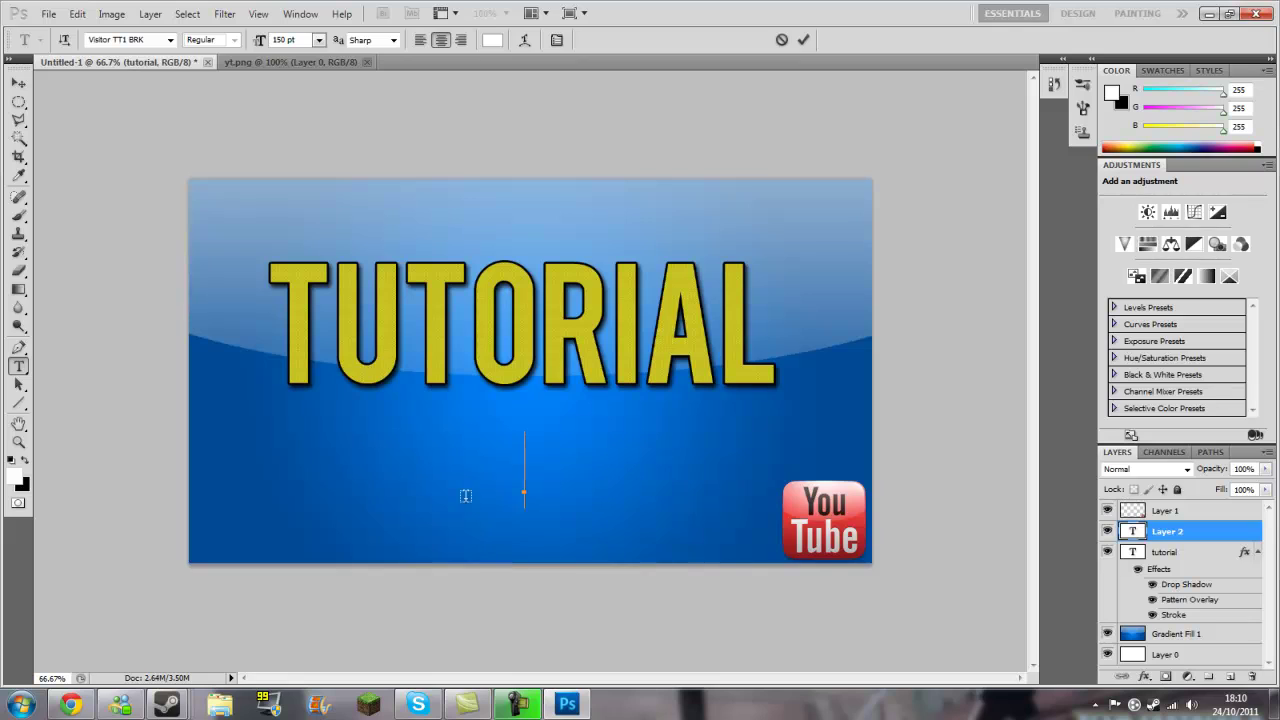
Type 'PART 1' below TUTORIAL and select the whole text.
text(PART)
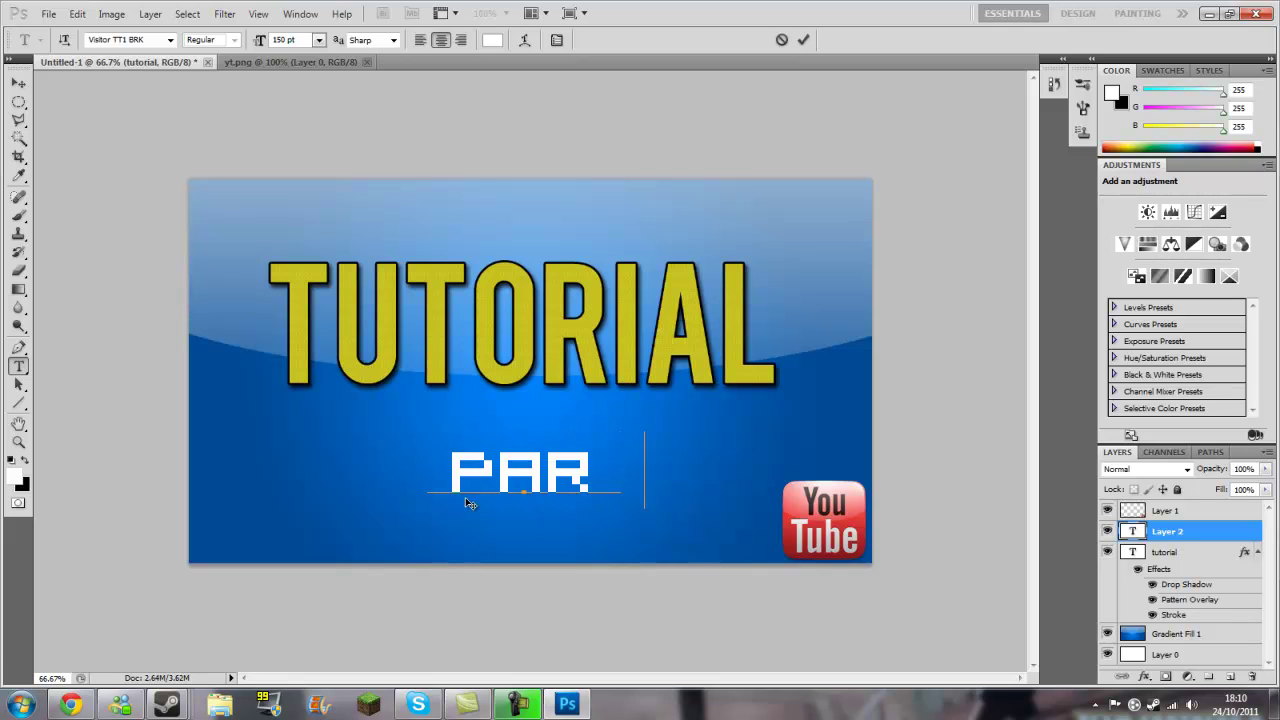
key(BackSpace)
key(BackSpace)
key(BackSpace)
key(BackSpace)
key(BackSpace)
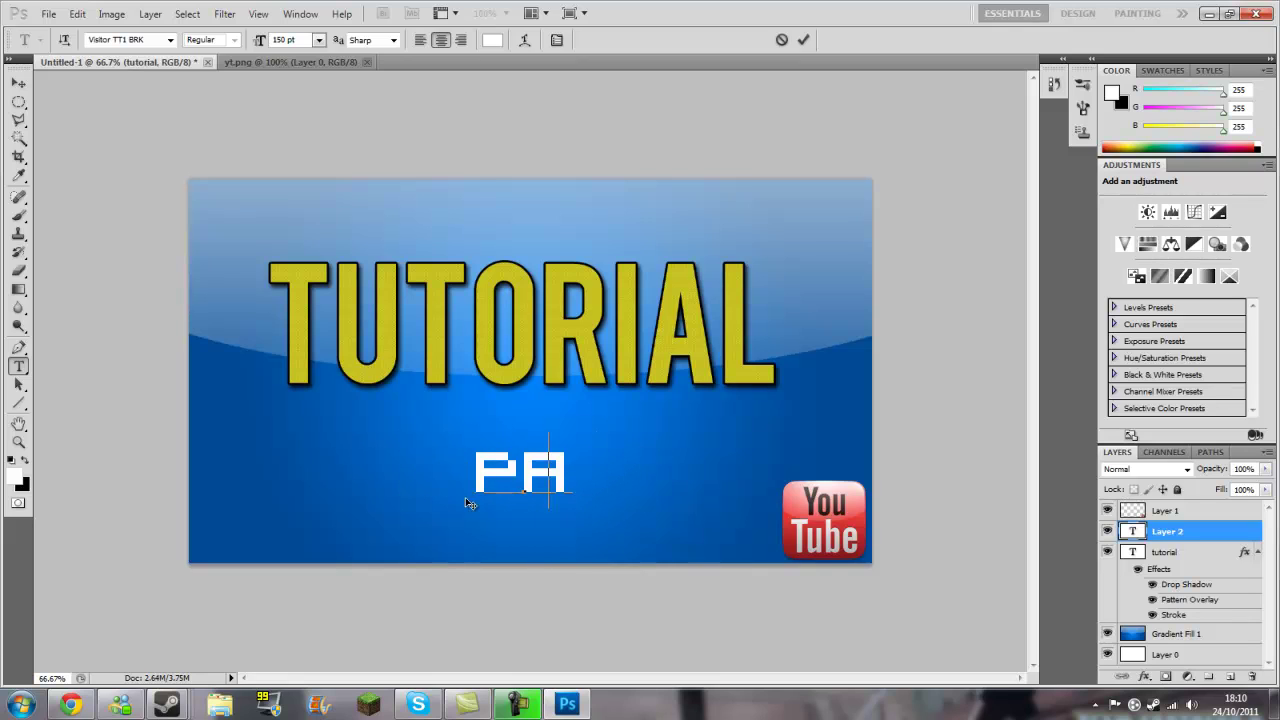
text(P)
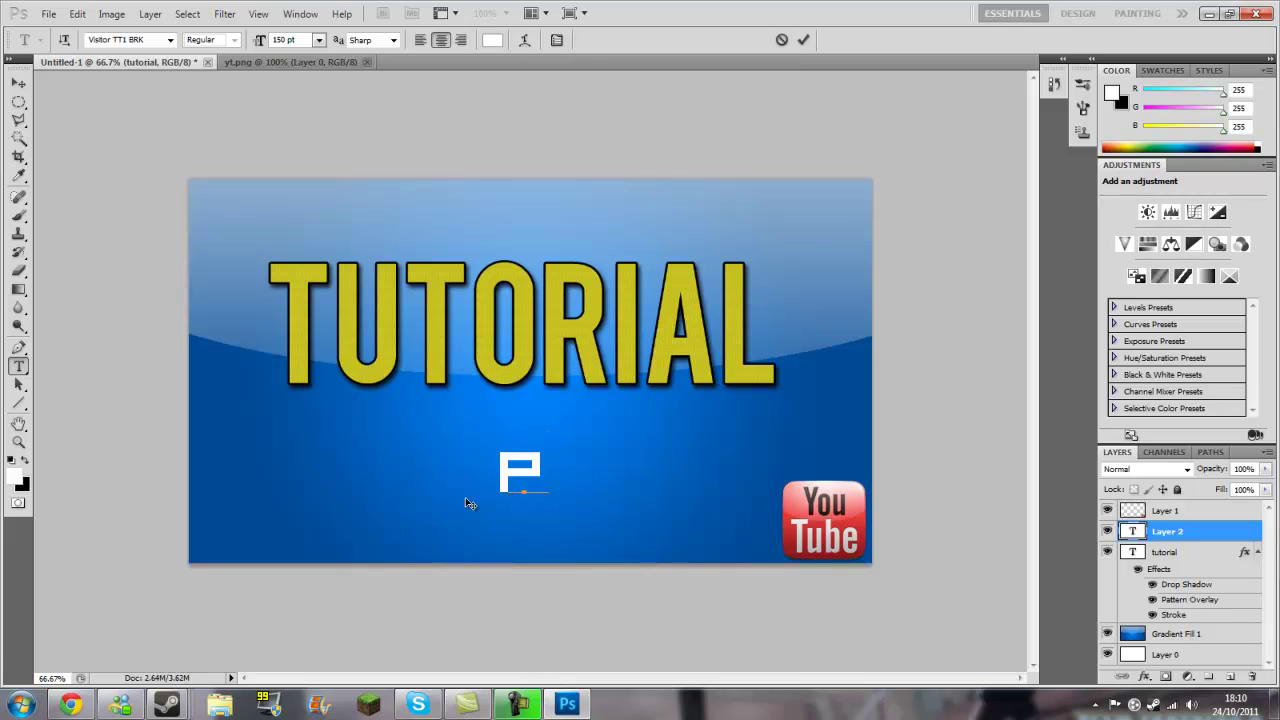
text(A)
key(BackSpace)
text(ART 1)
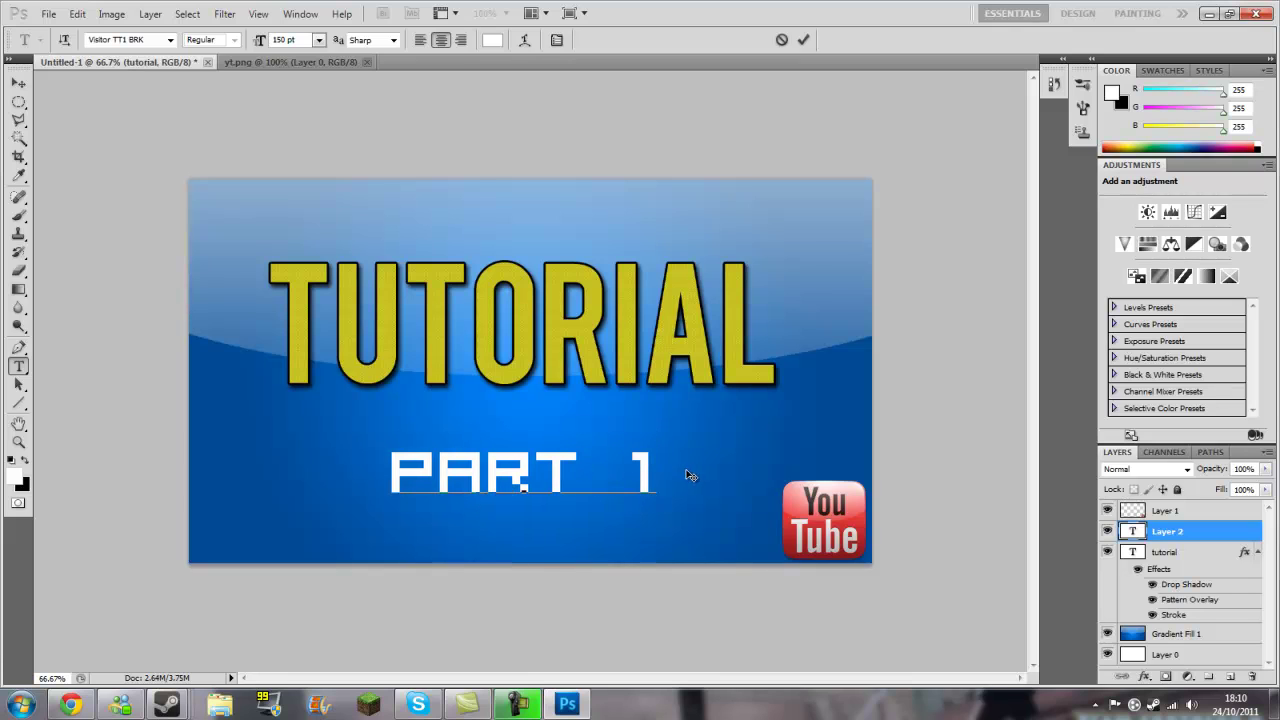
drag(661, 467, 393, 468)
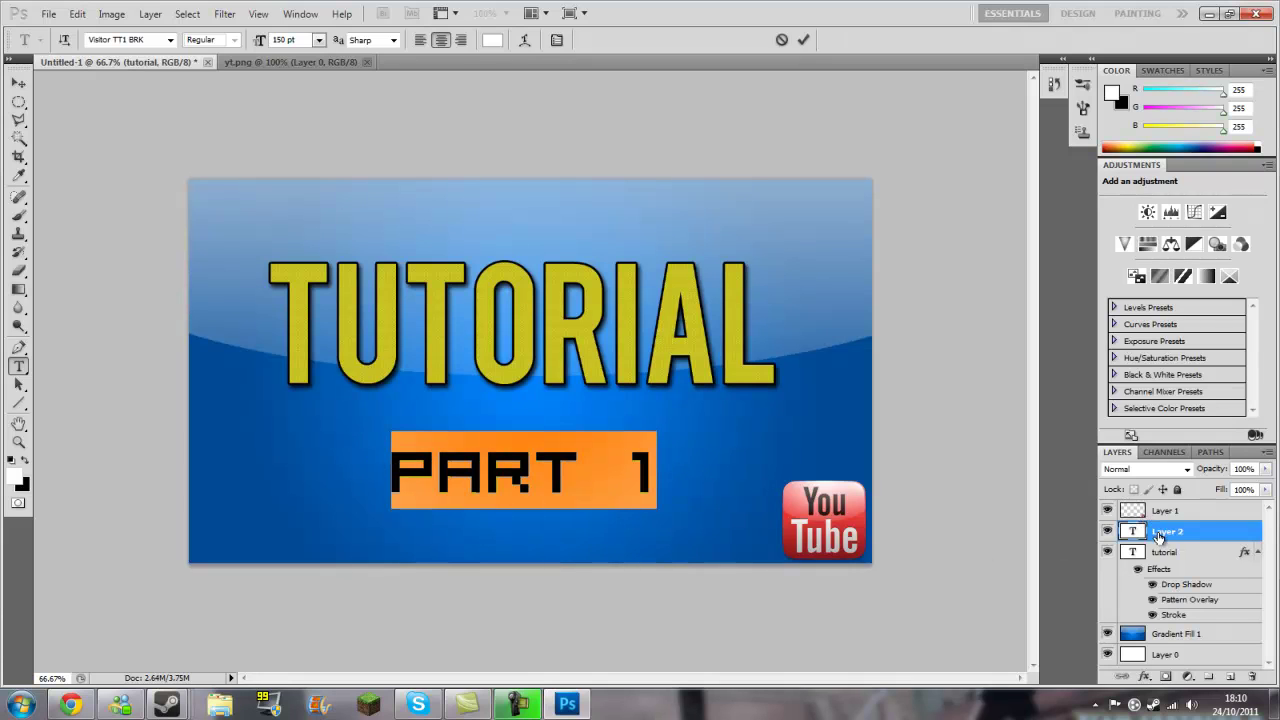
Commit the PART 1 text and add a black Stroke layer style to it.
click(1160, 540)
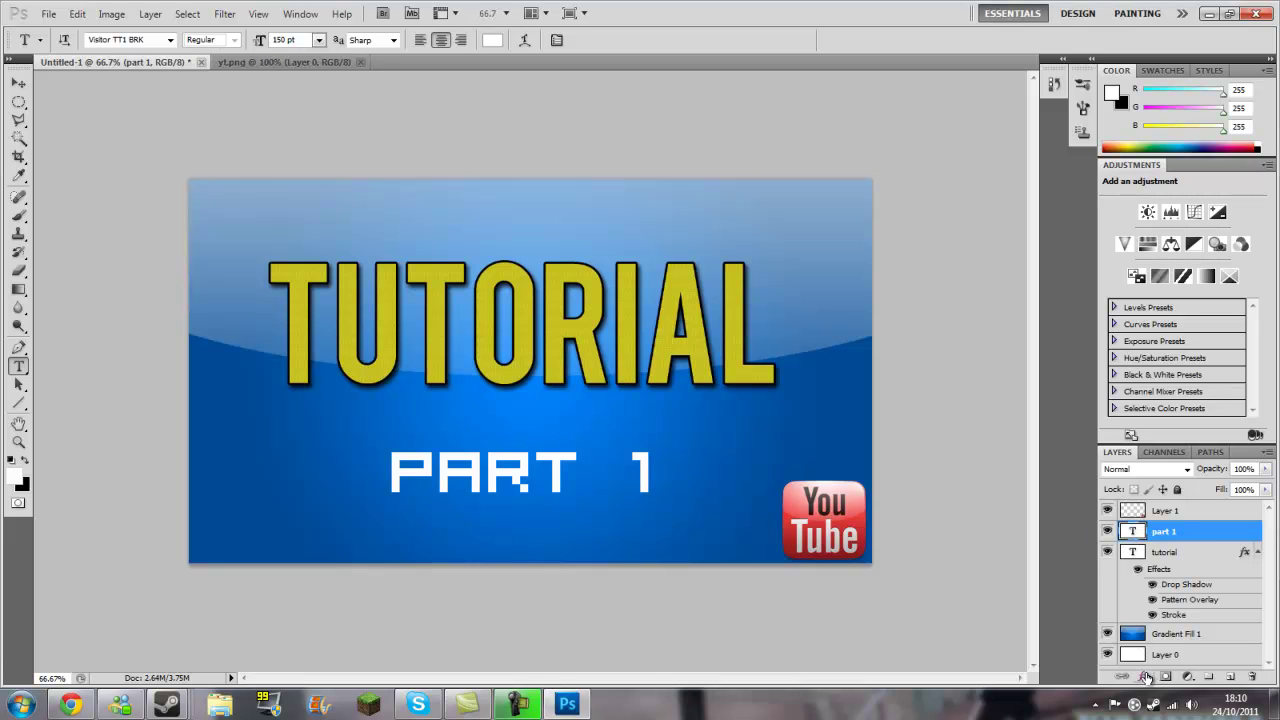
click(1145, 677)
key(Escape)
key(h)
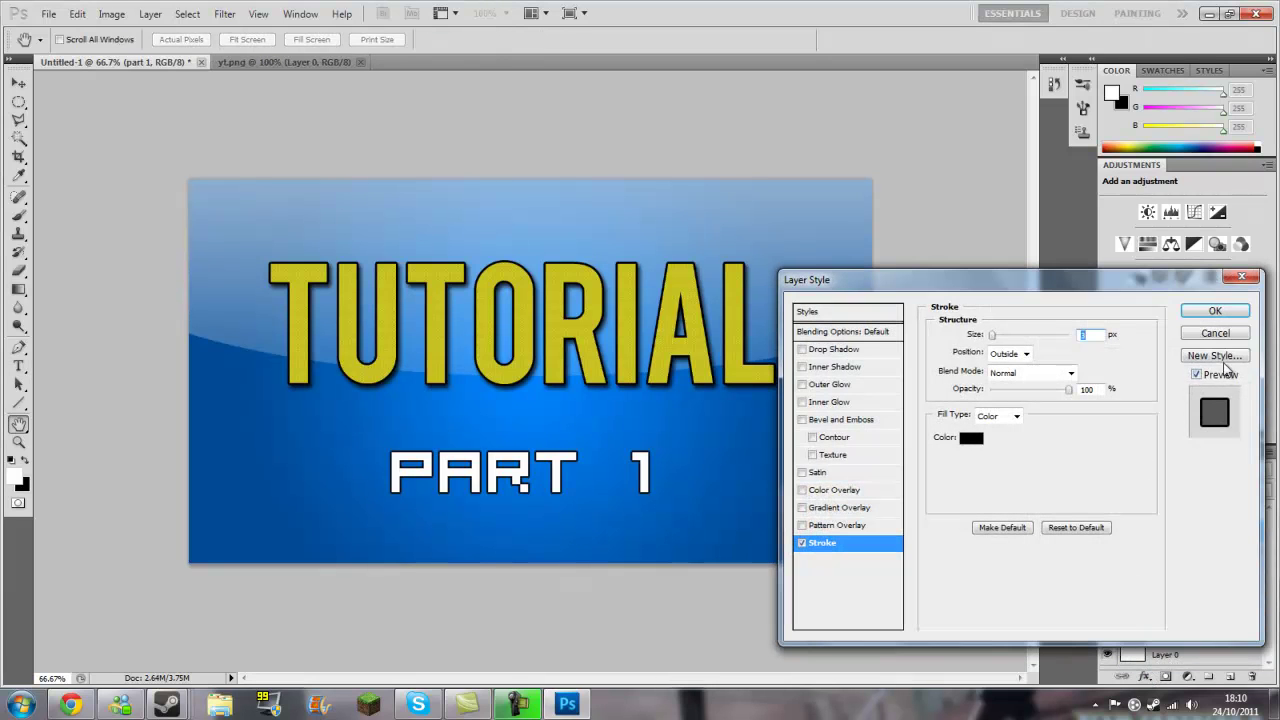
click(1218, 316)
key(t)
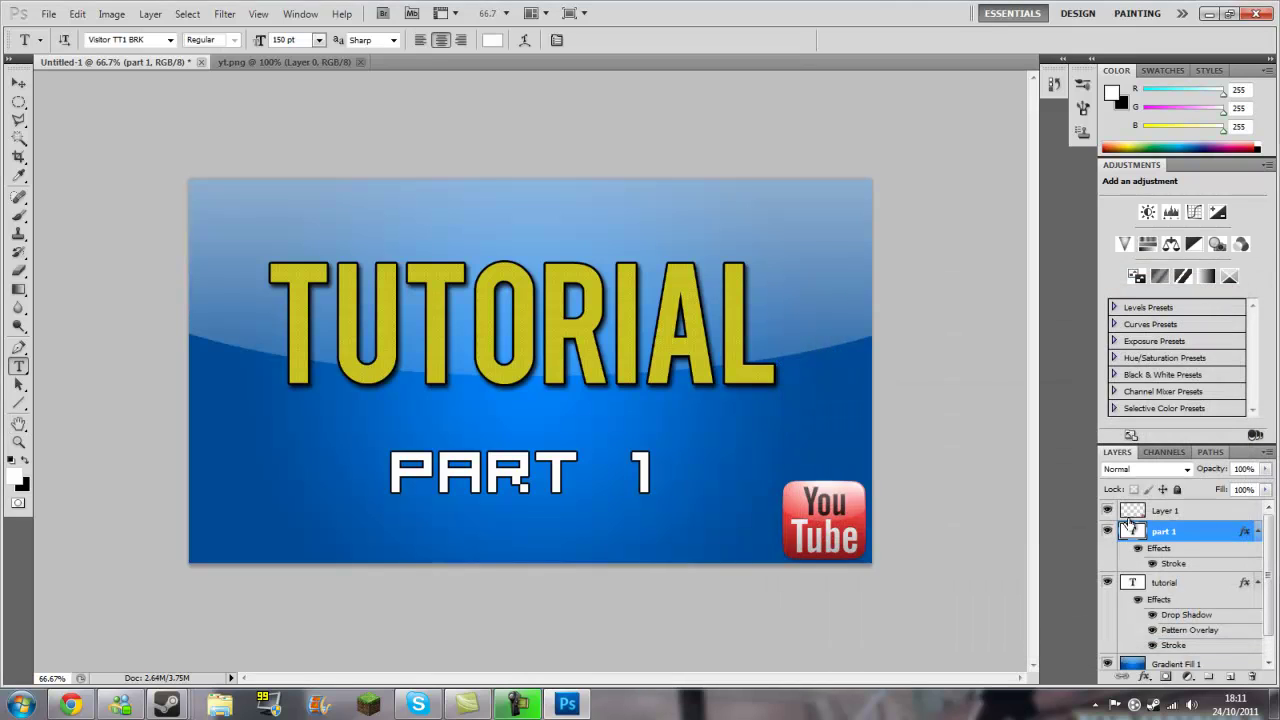
Collapse the part 1 and tutorial effect lists and select Layer 1.
click(1258, 532)
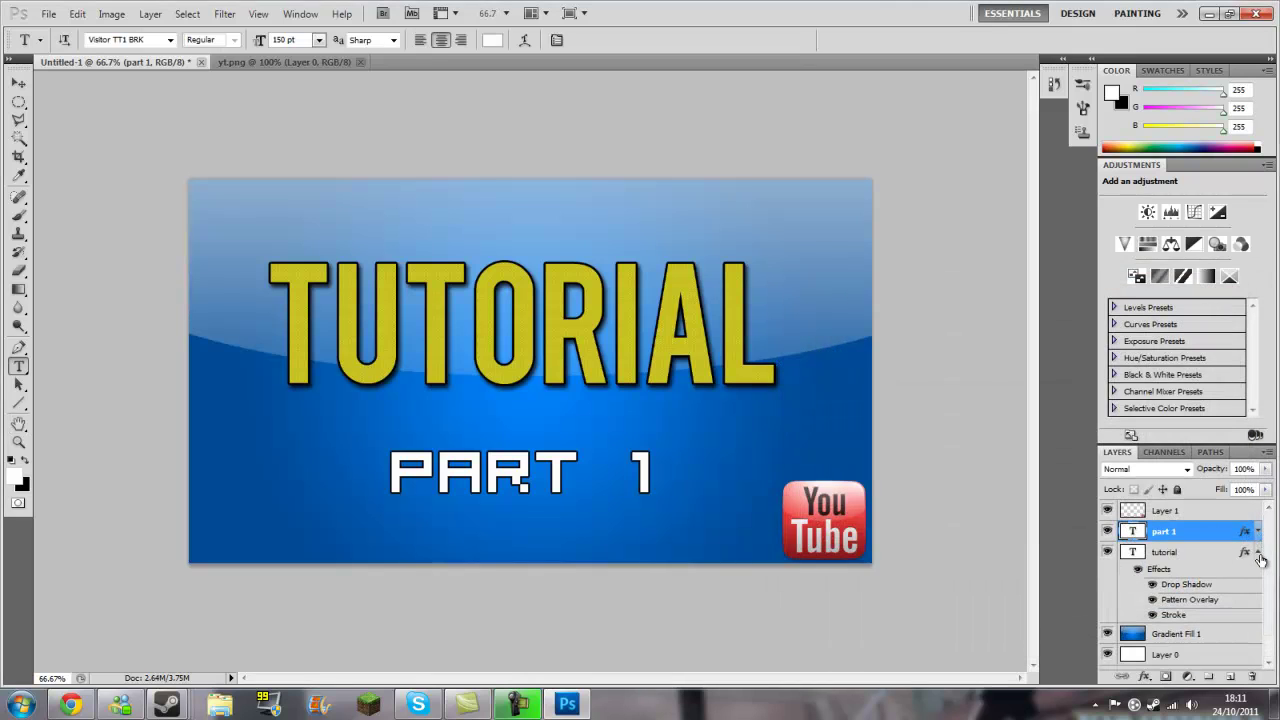
click(1258, 553)
click(1150, 513)
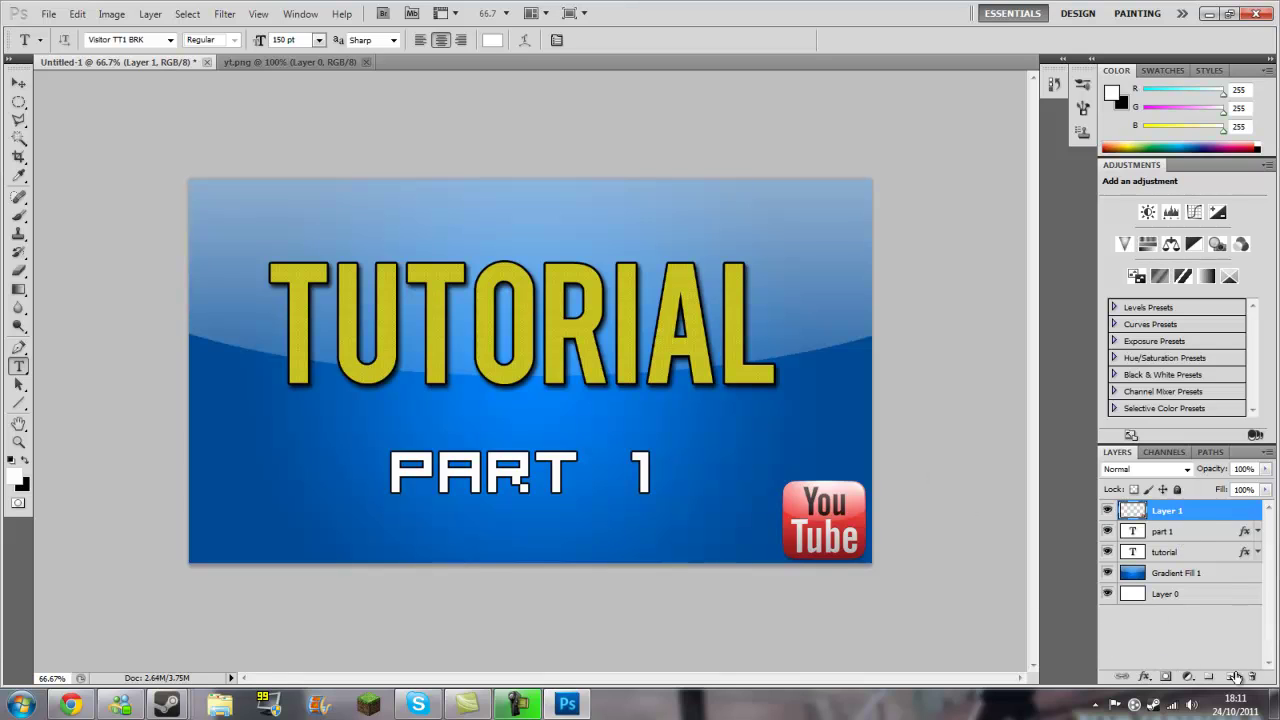
Add a new empty layer and open the play.png image.
click(1231, 678)
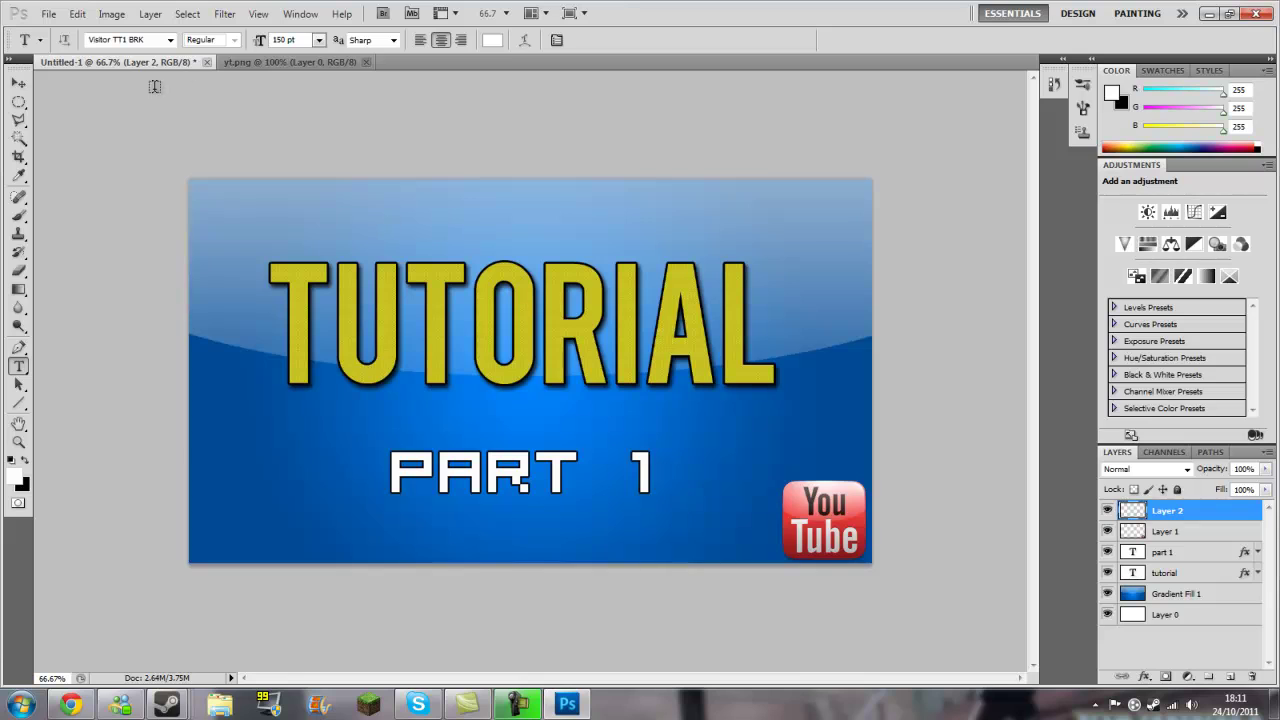
click(48, 13)
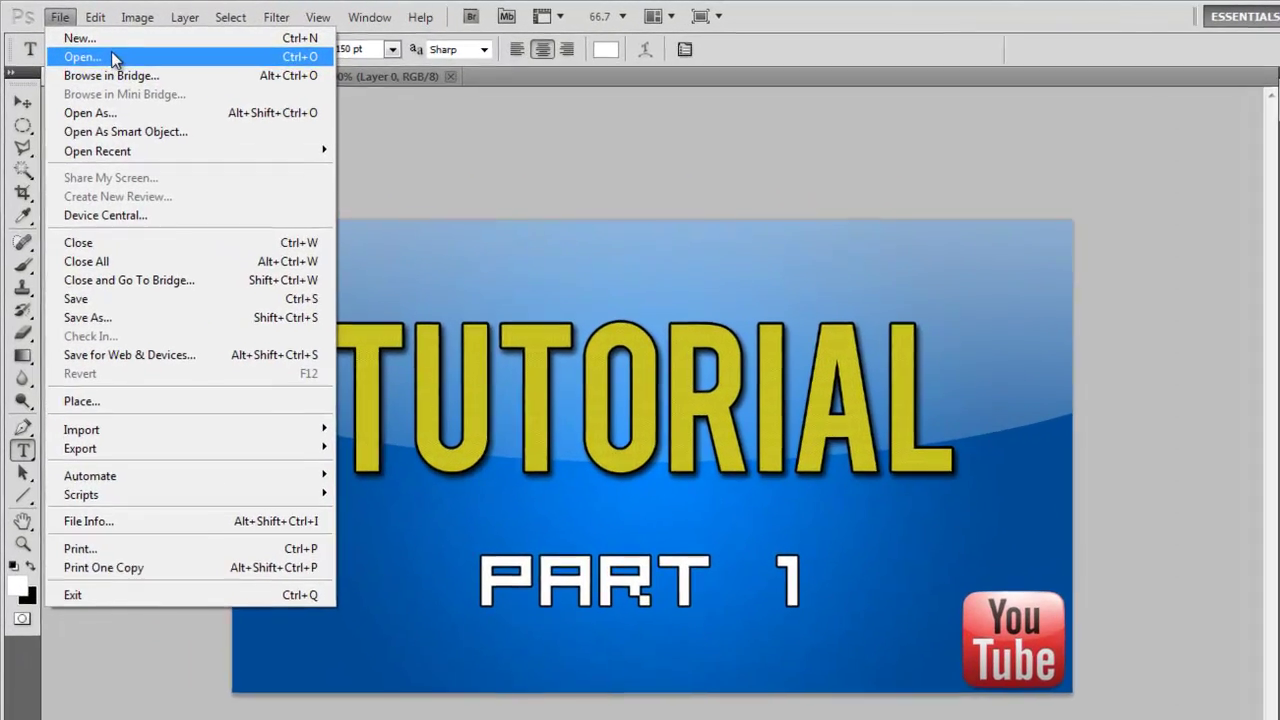
click(113, 57)
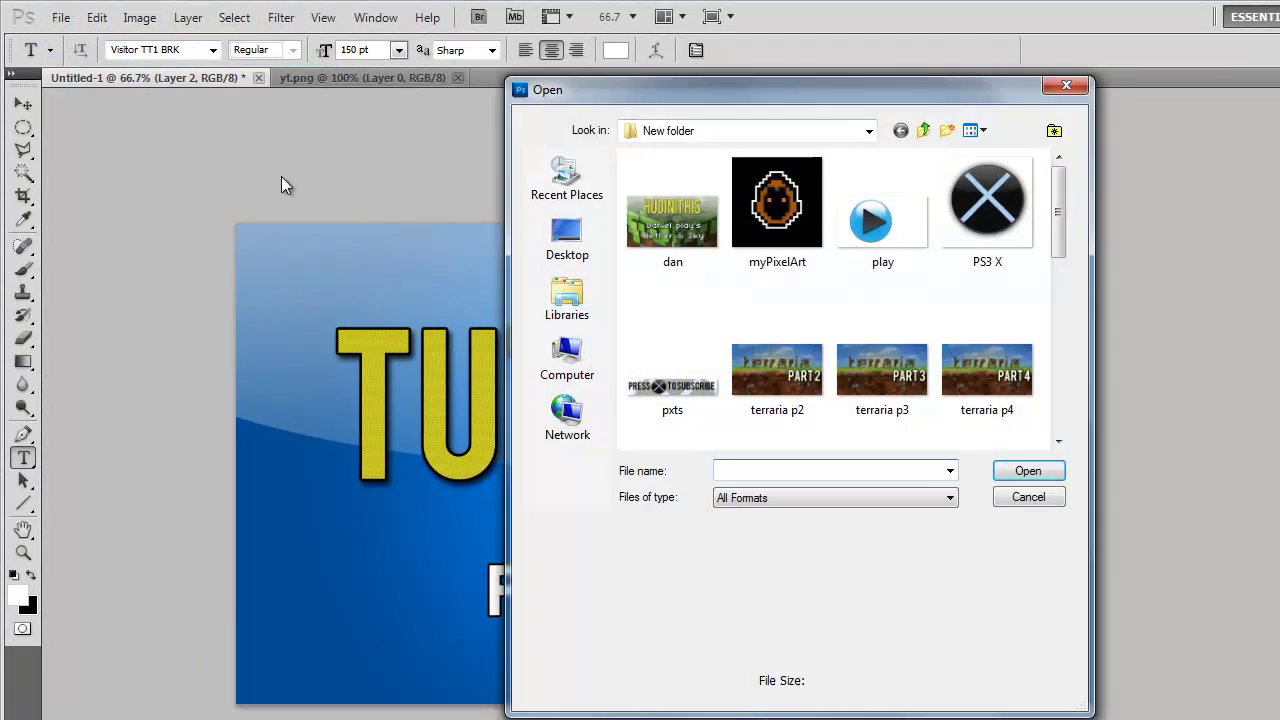
click(881, 252)
click(911, 417)
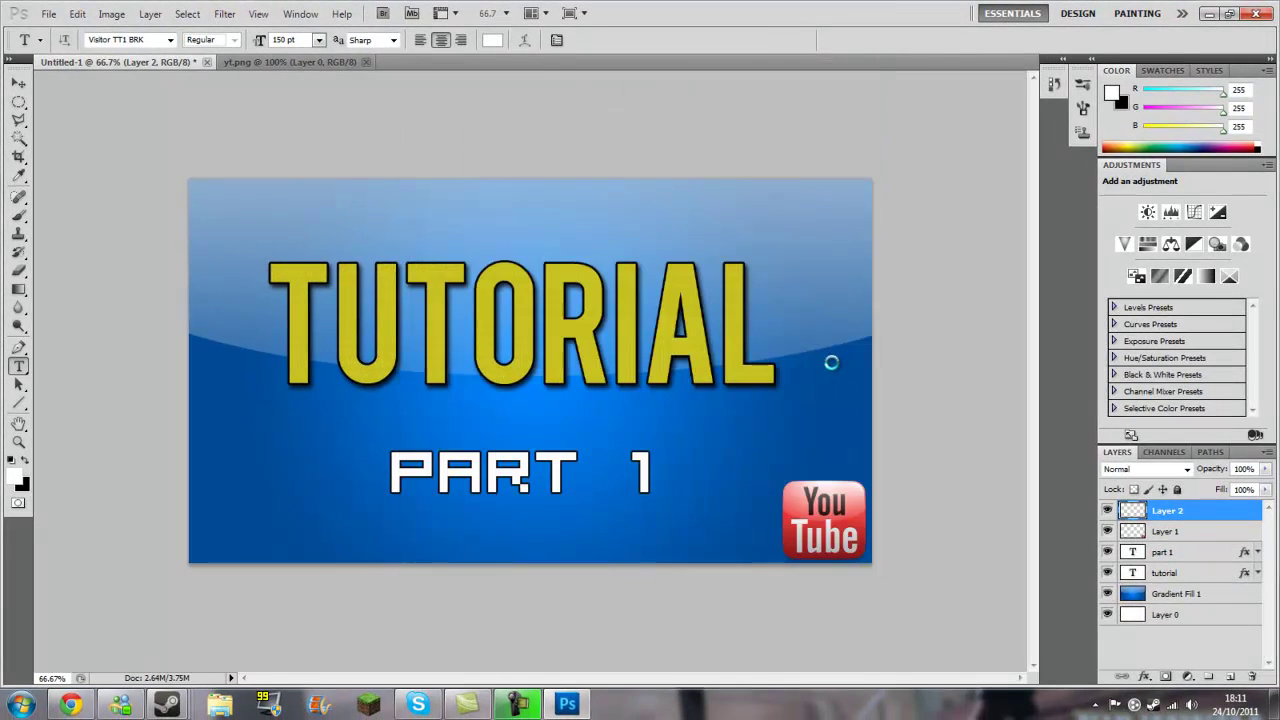
Float the play.png window and drag the play button onto the thumbnail with the Move tool.
click(596, 293)
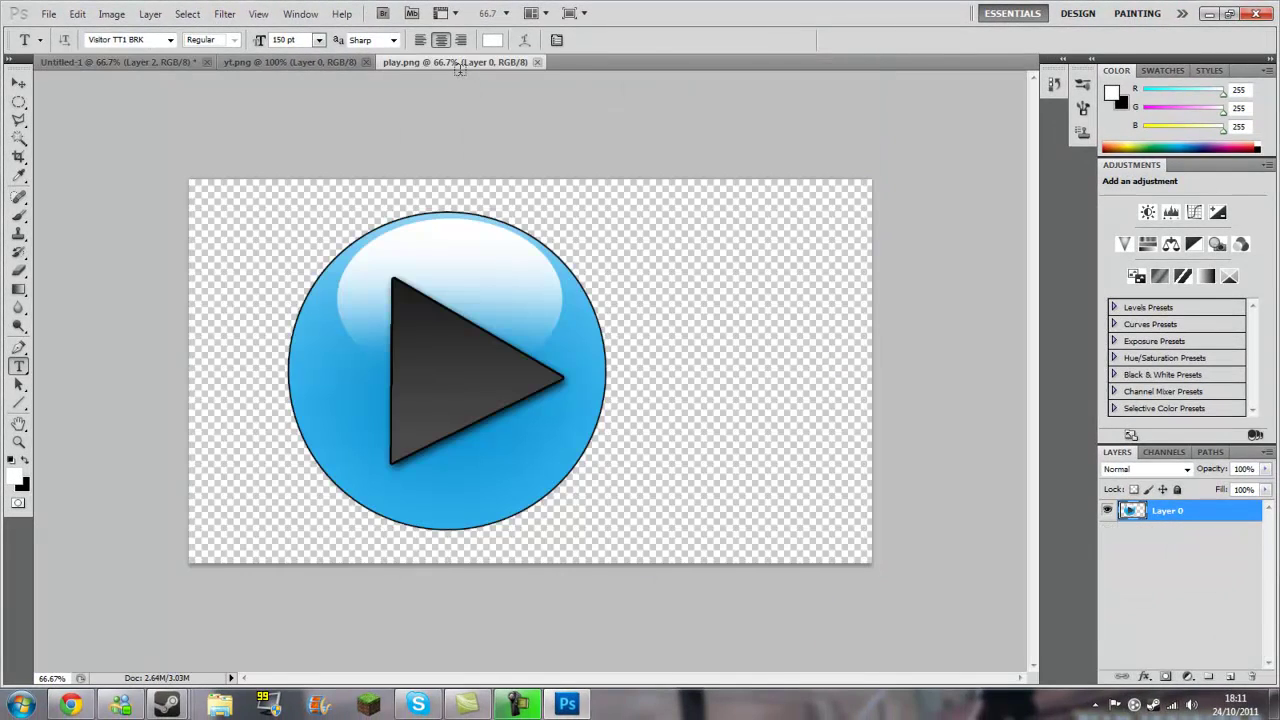
key(ctrl+Return)
key(v)
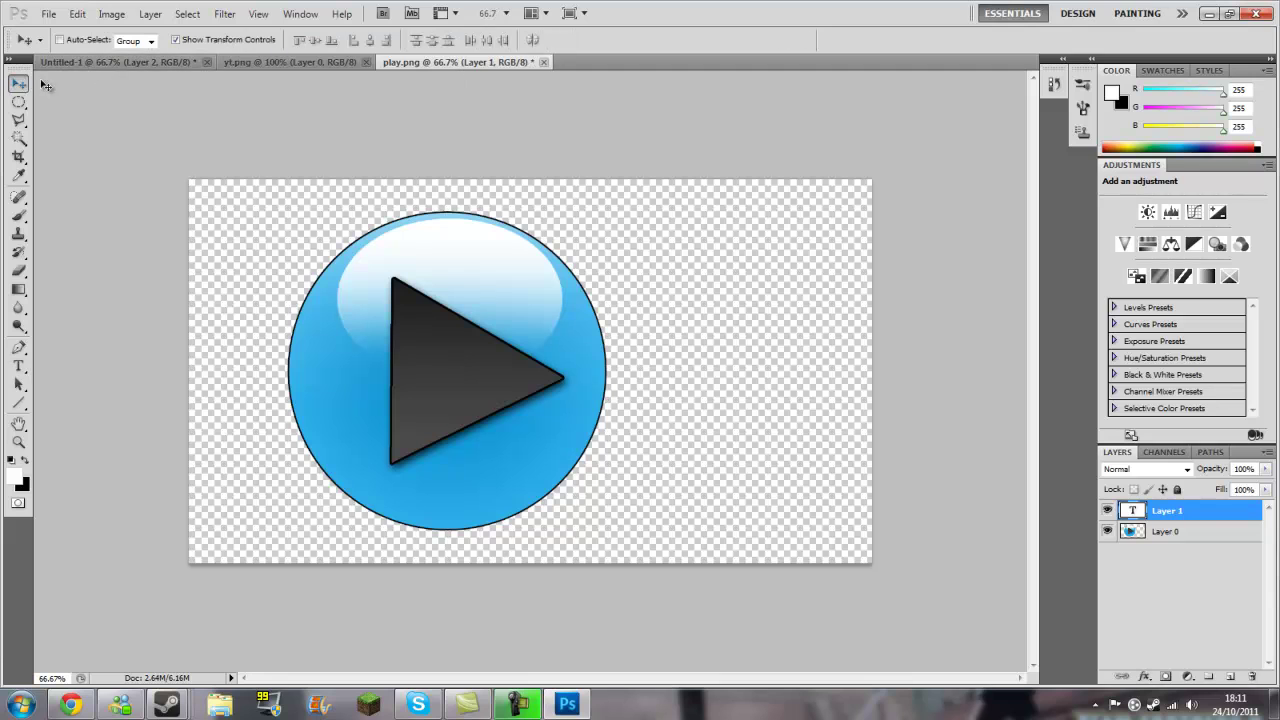
drag(462, 68, 711, 184)
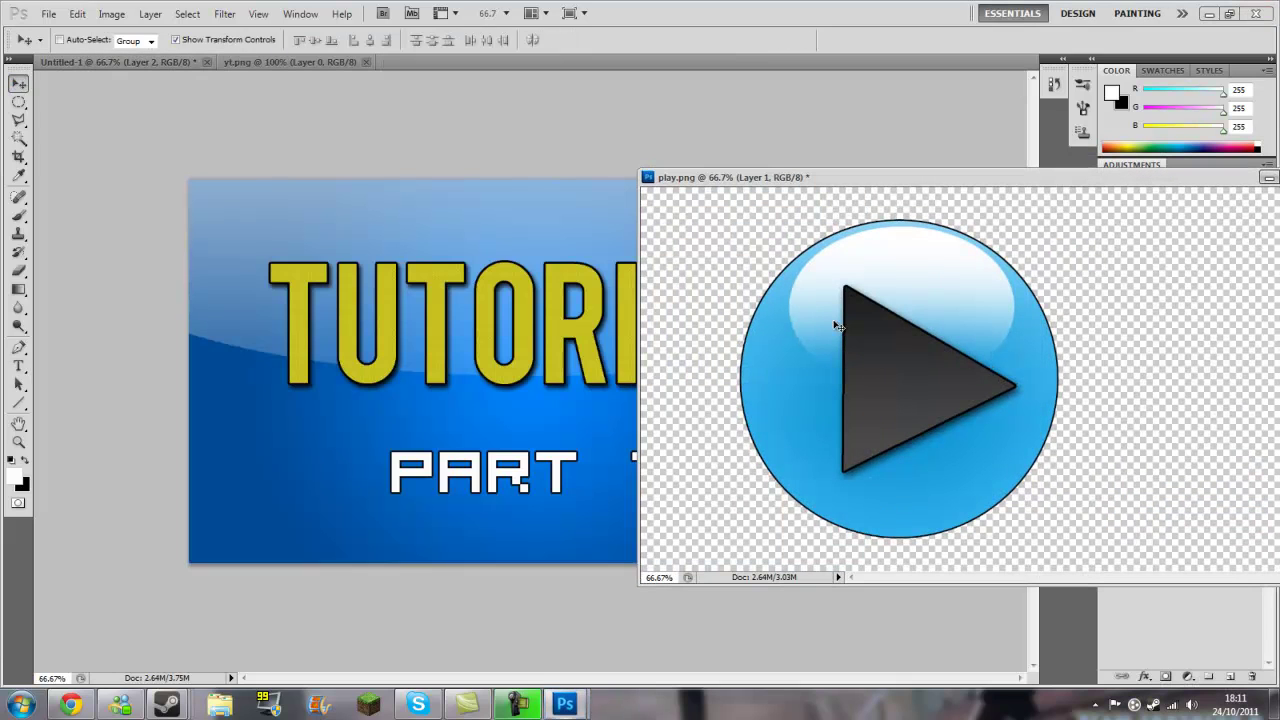
click(520, 302)
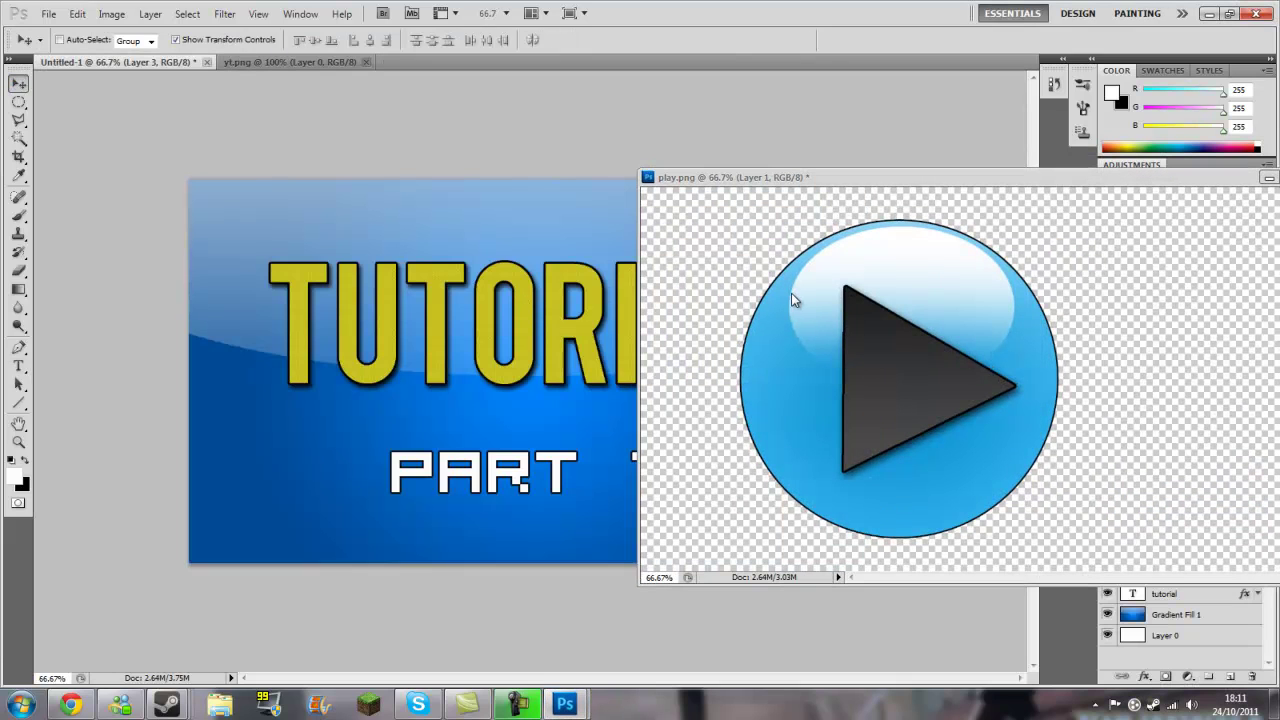
drag(872, 178, 1129, 289)
drag(1081, 382, 621, 310)
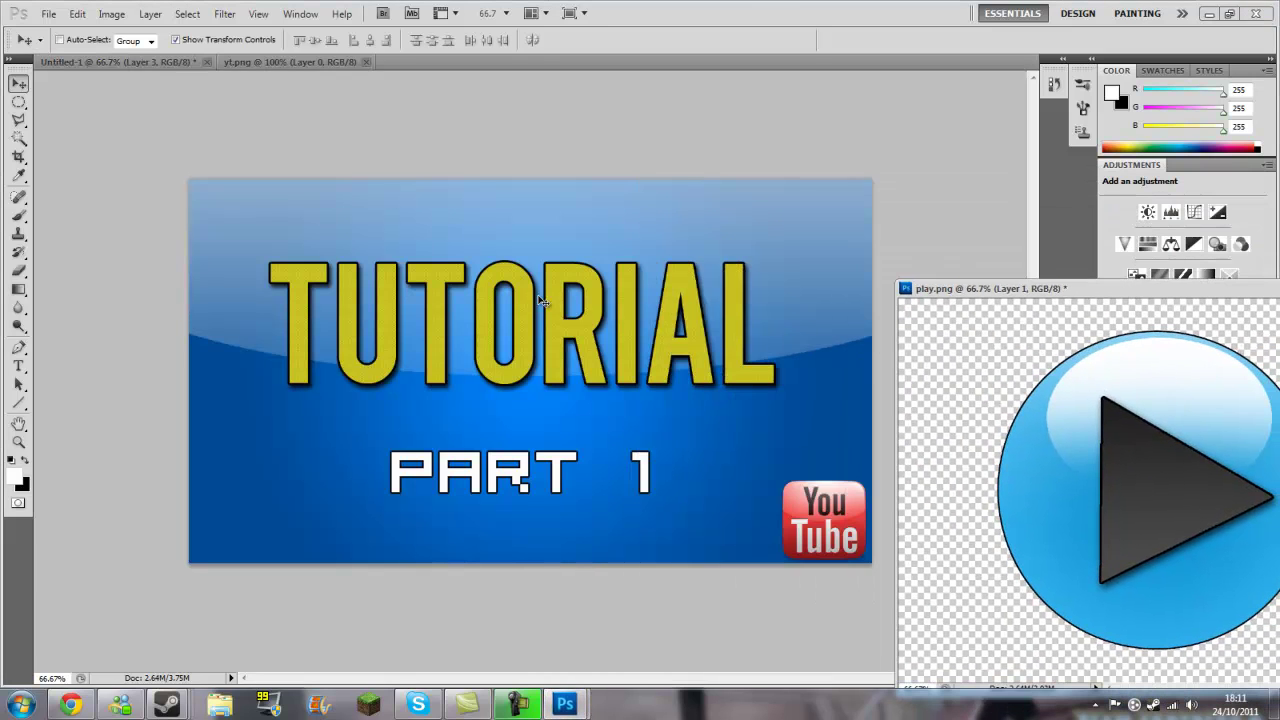
Copy the play image onto the thumbnail twice more, then close play.png.
click(1032, 314)
drag(1007, 321, 554, 262)
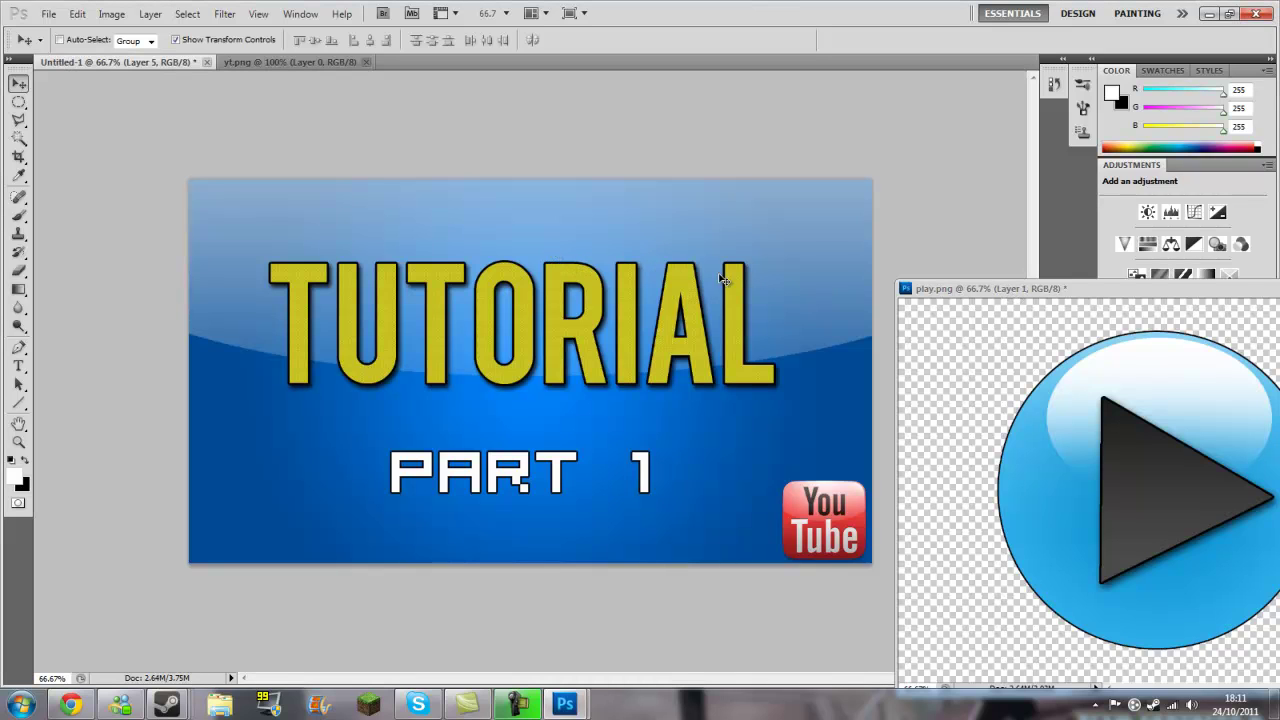
drag(997, 297, 598, 96)
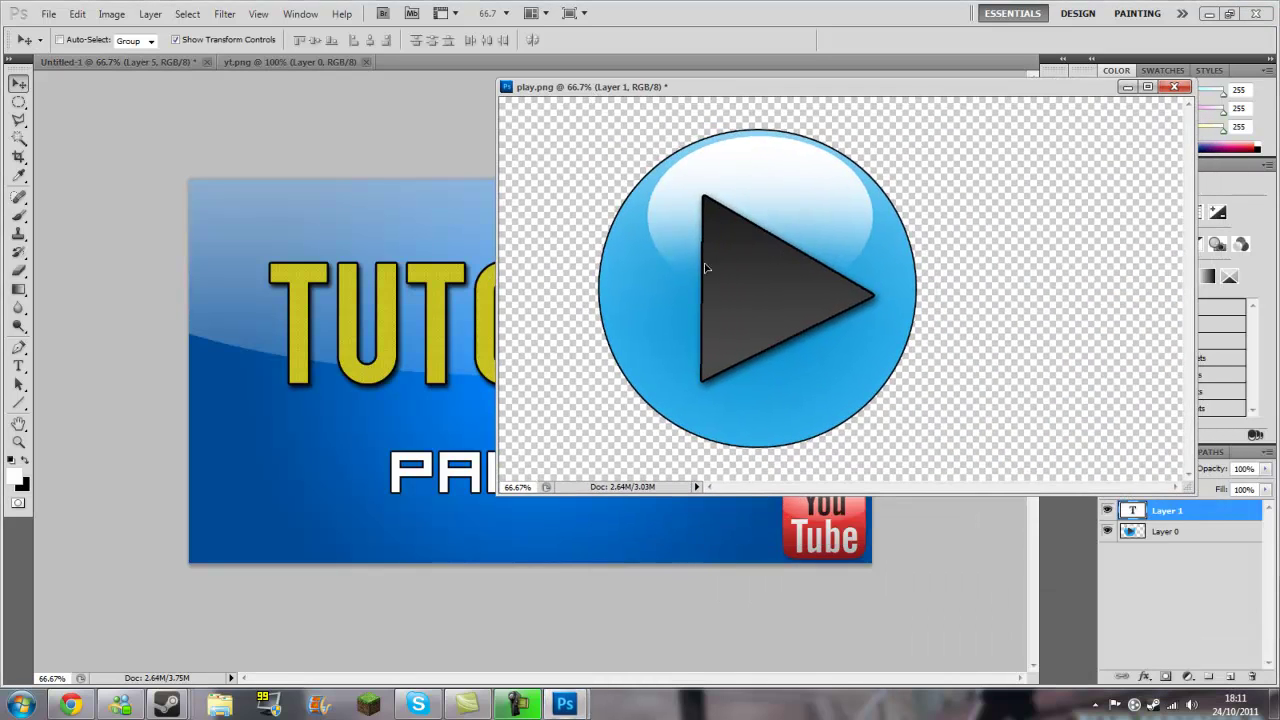
drag(703, 266, 462, 368)
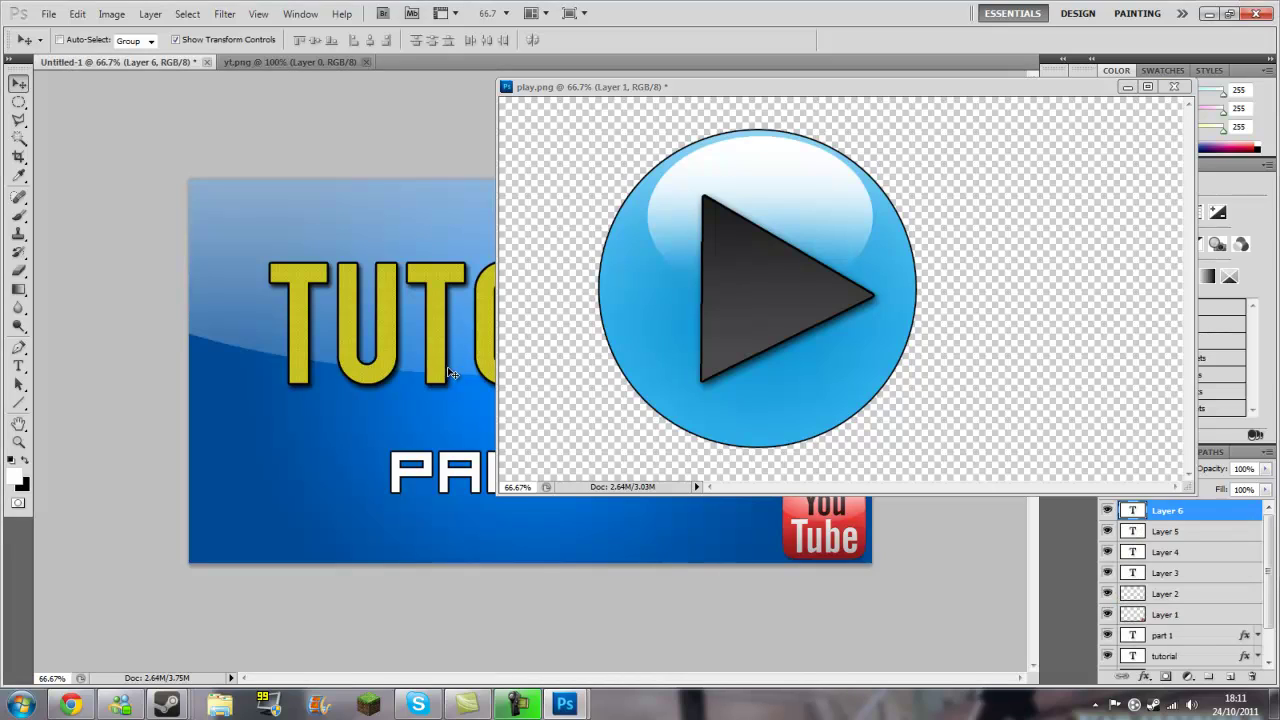
click(1172, 88)
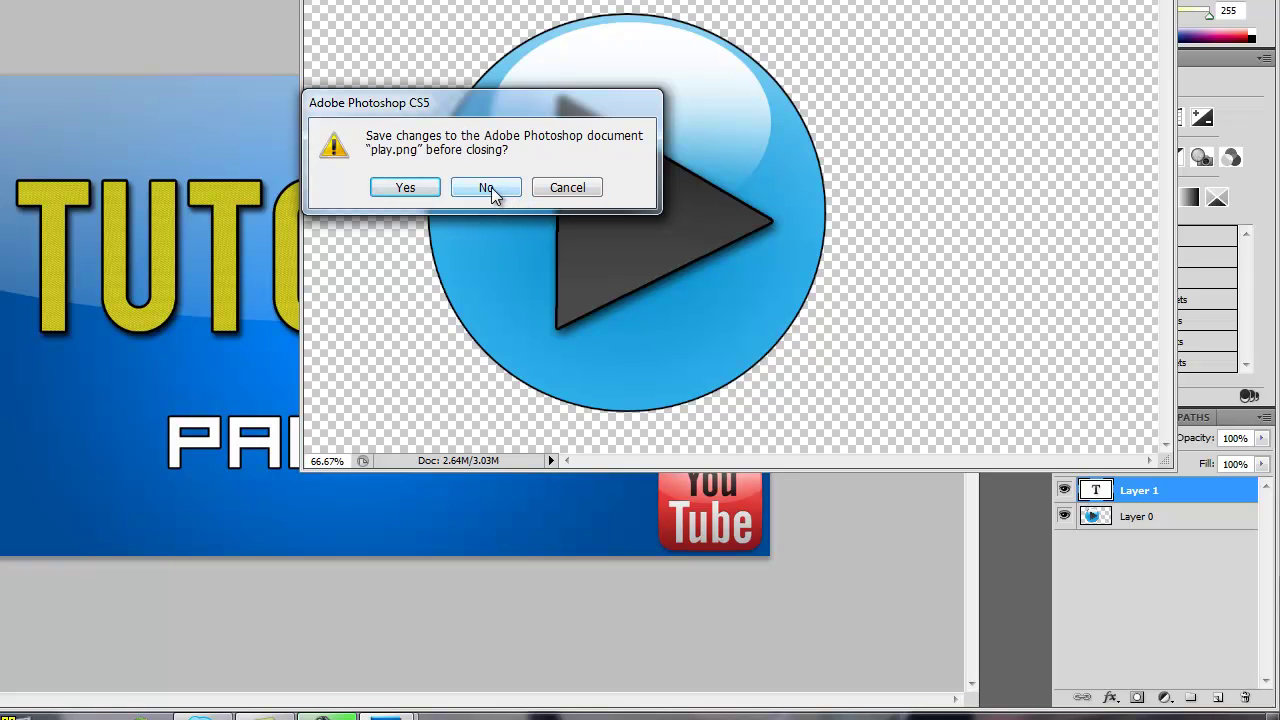
Close play.png without saving, then rasterize and delete Layer 6.
click(488, 190)
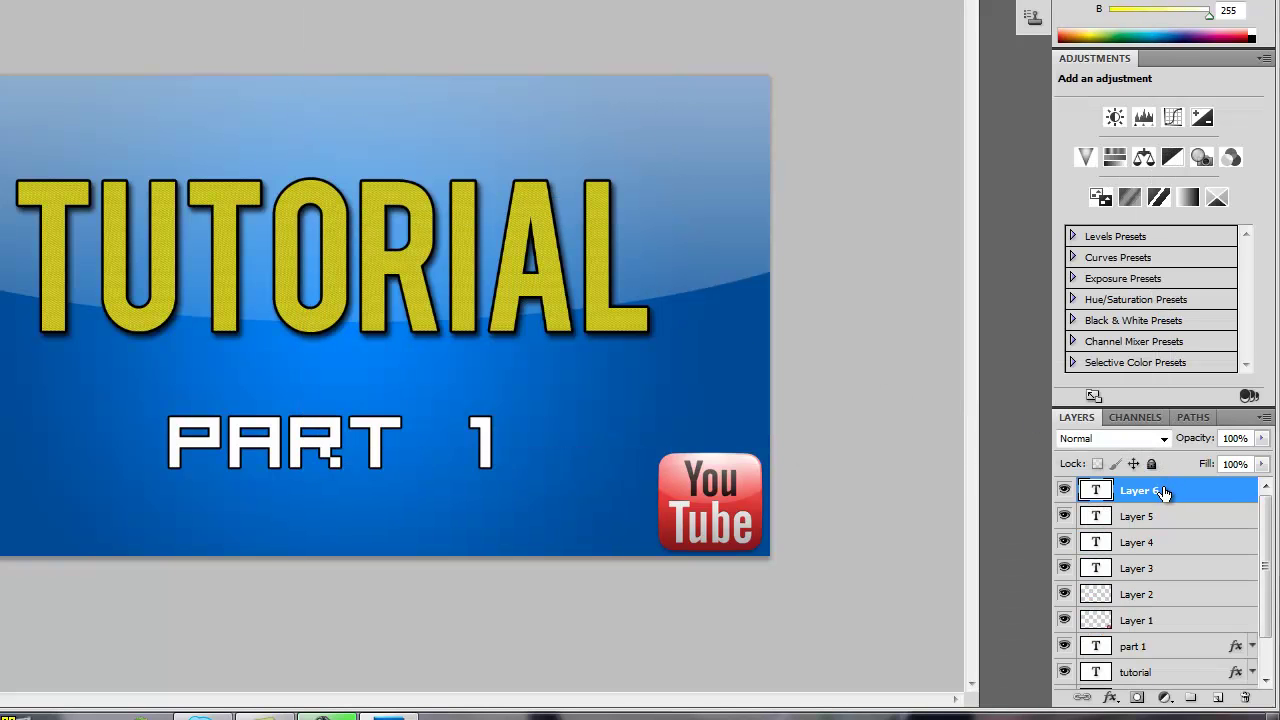
right_click(1193, 497)
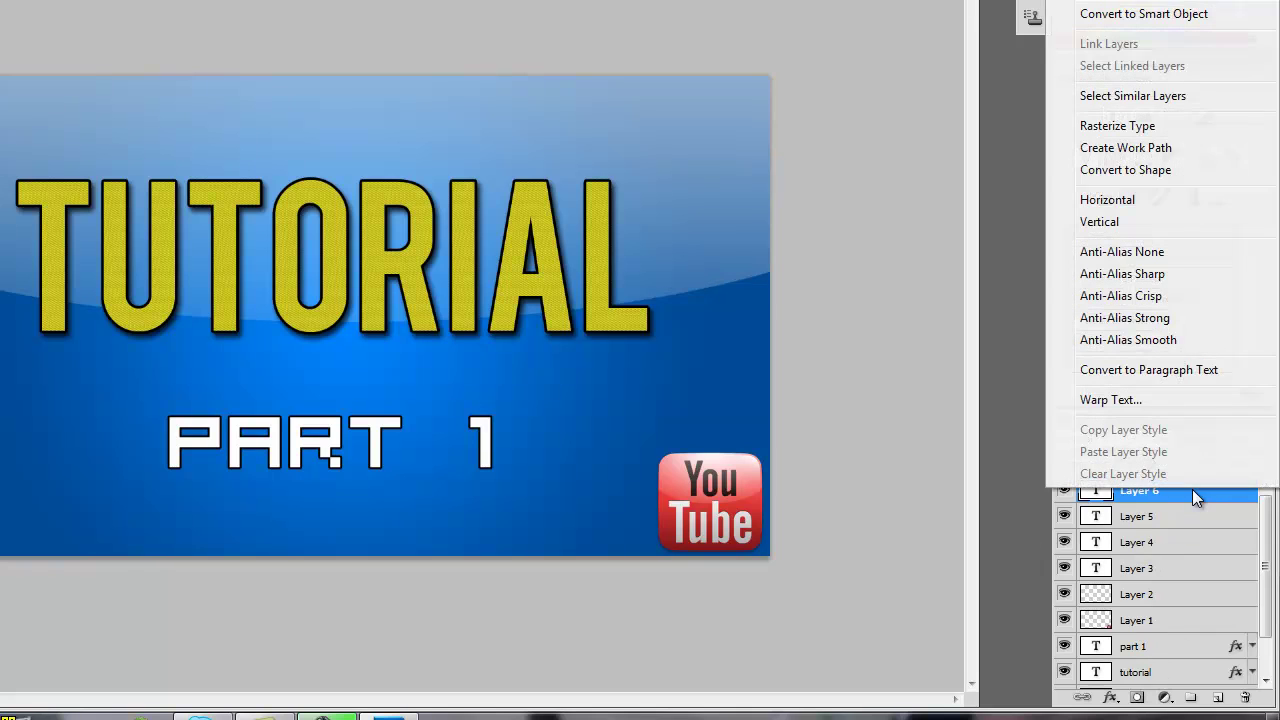
click(1150, 127)
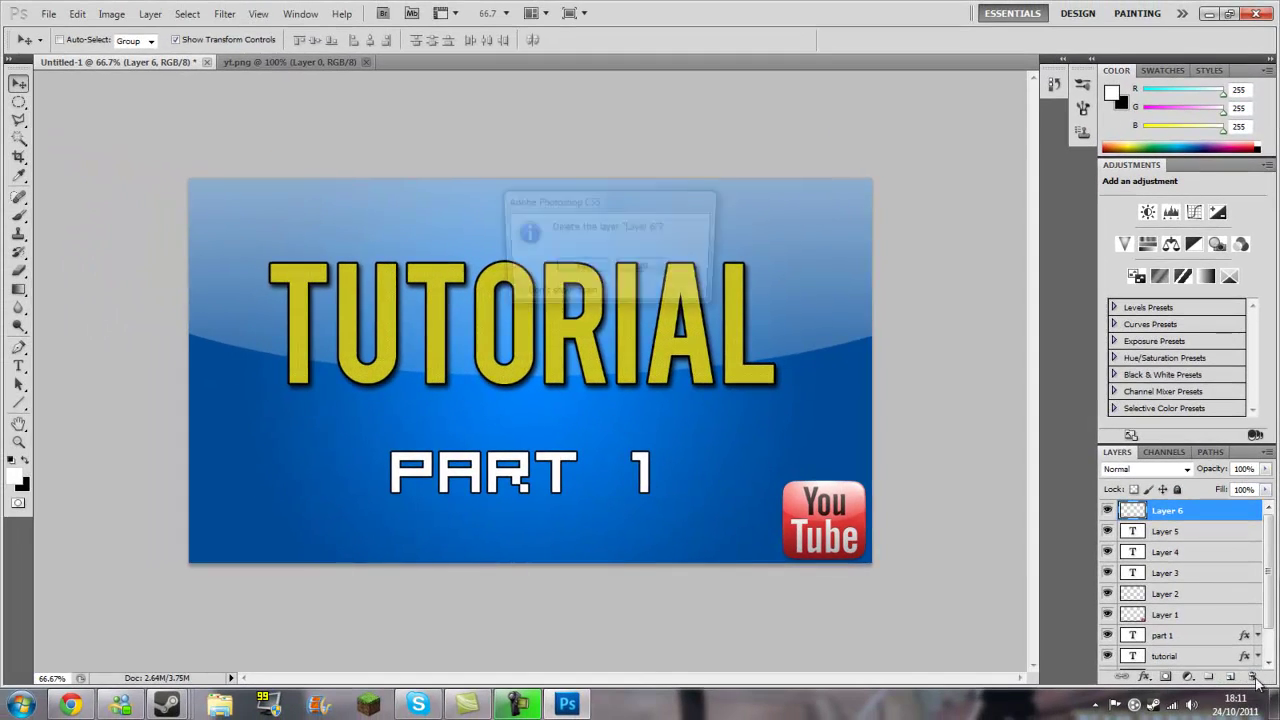
click(580, 266)
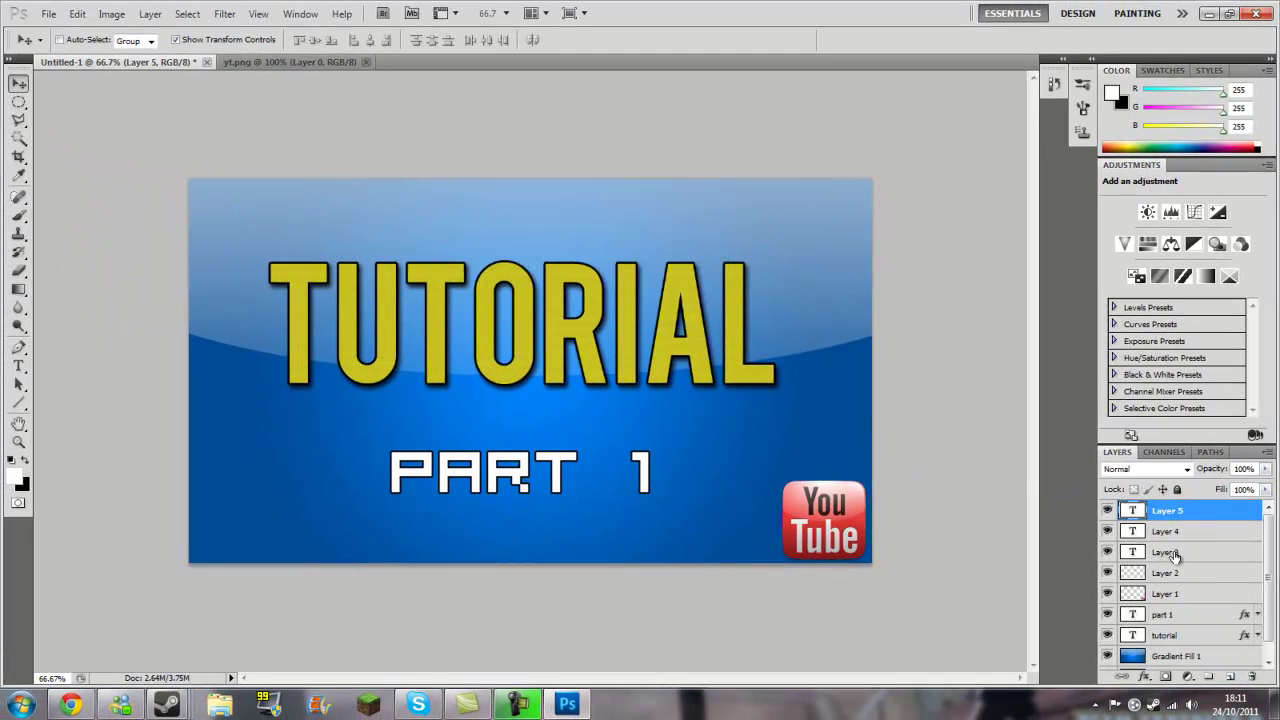
Delete Layers 5, 4 and 3 together, then dismiss the recent files list.
shift+click(1173, 556)
click(1251, 677)
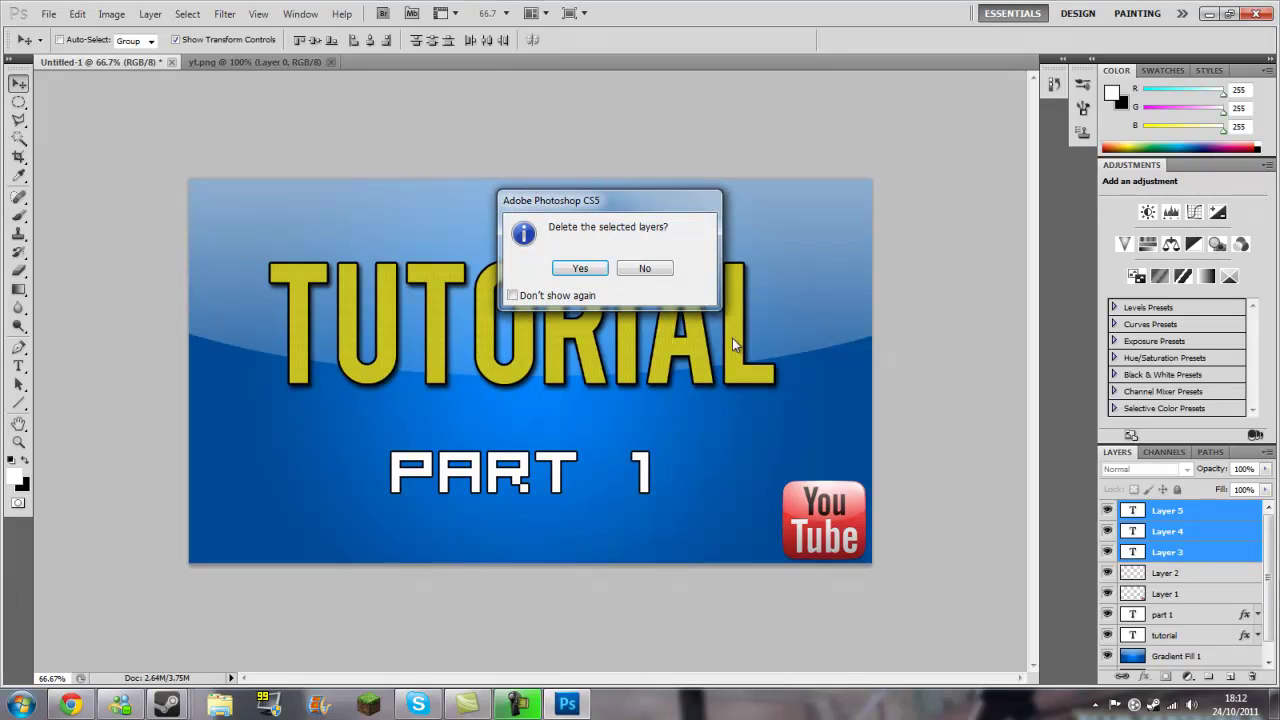
click(580, 268)
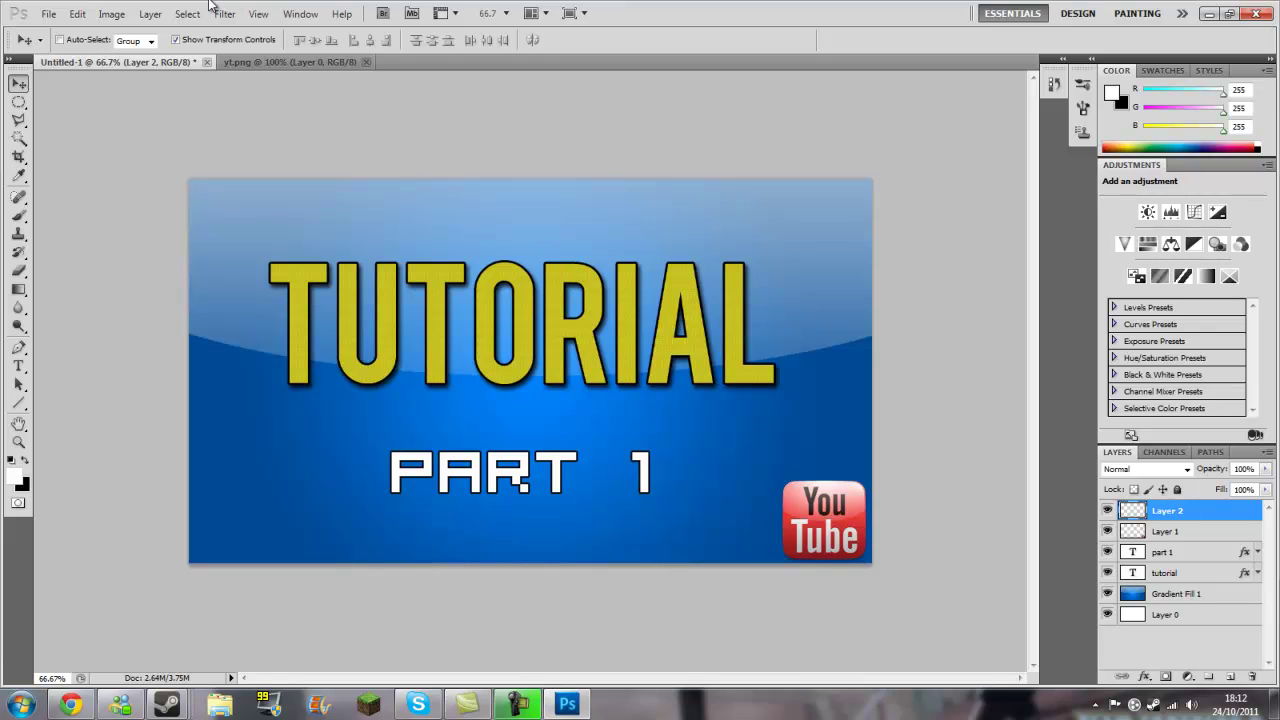
click(52, 20)
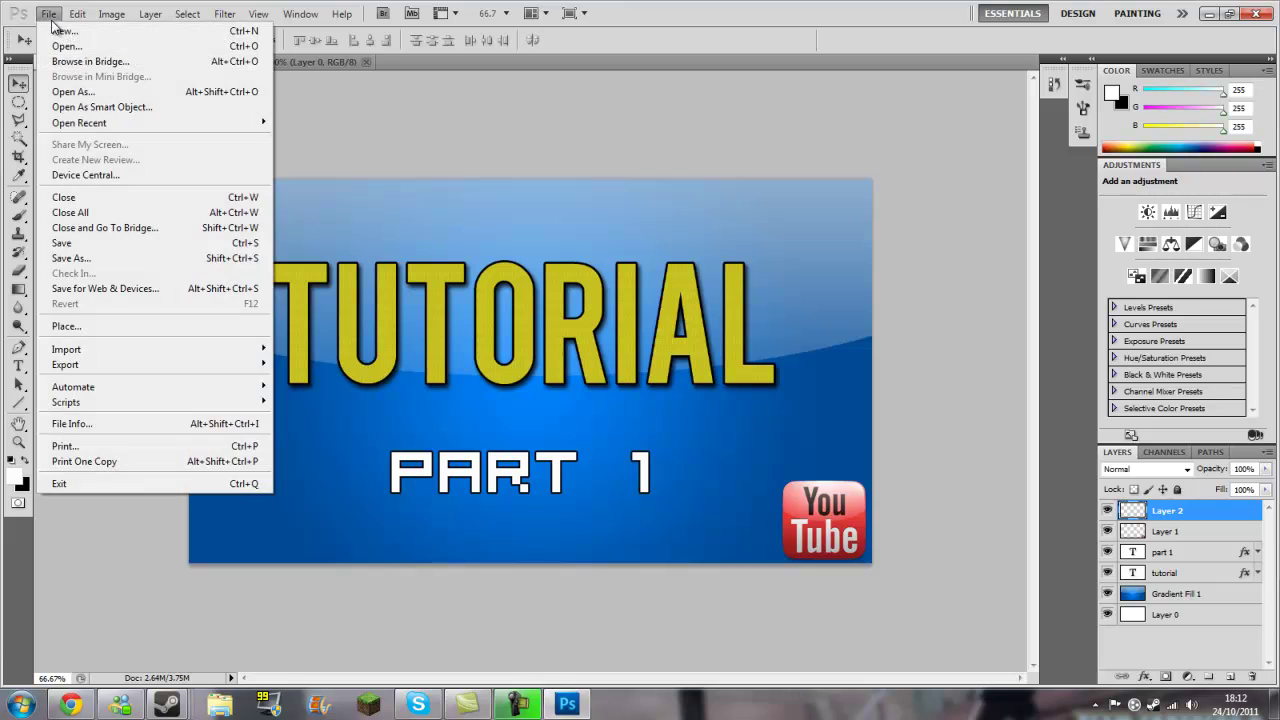
mouse_move(143, 123)
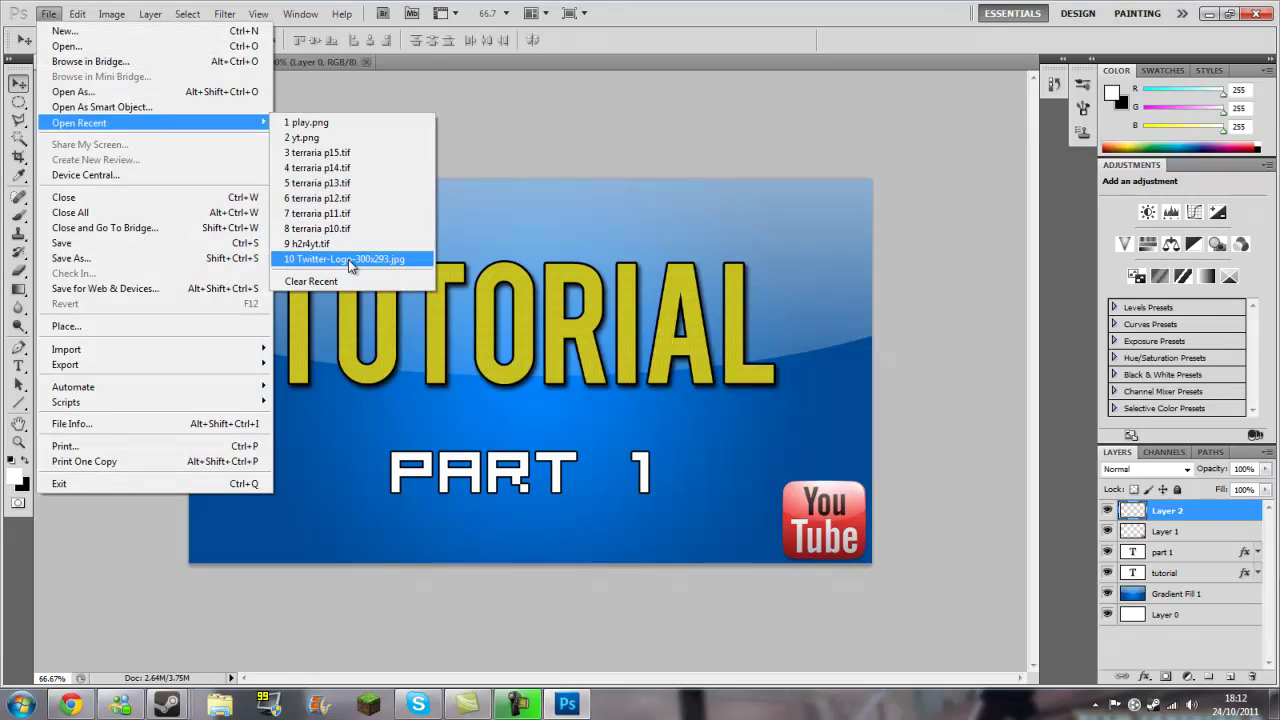
click(485, 121)
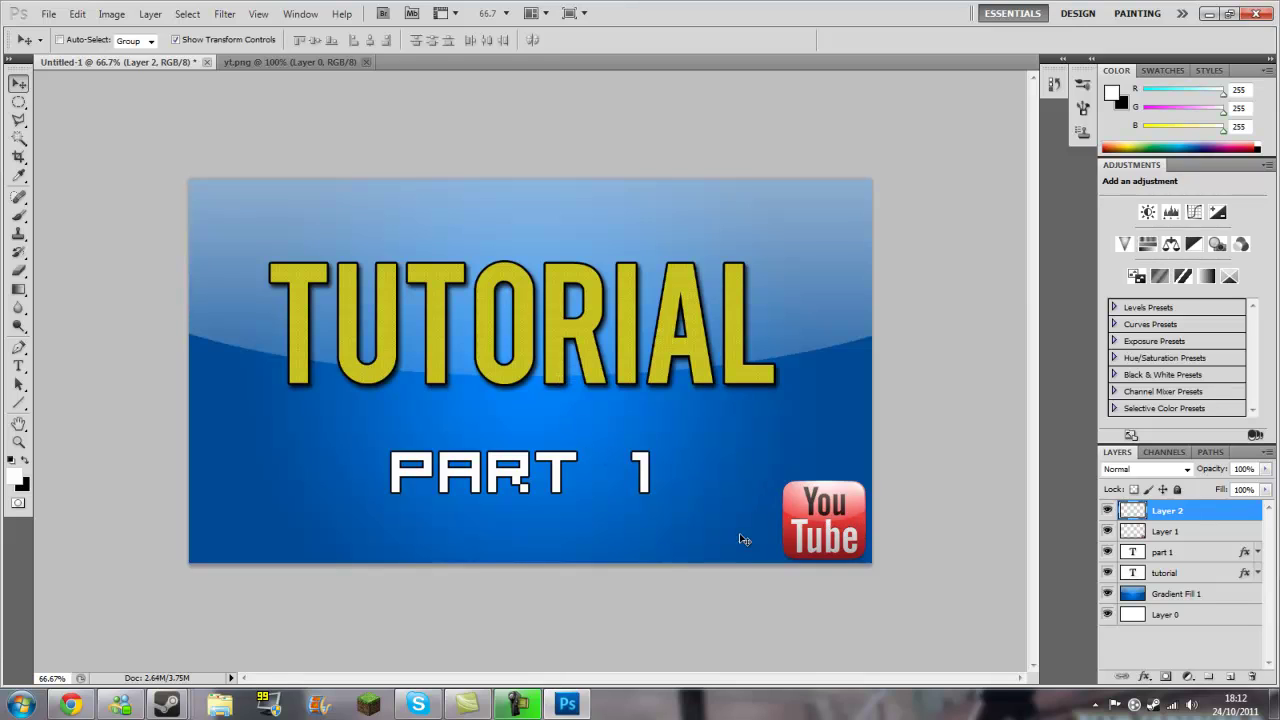
Open Pictures > New folder in Windows Explorer and select the dan image.
click(220, 705)
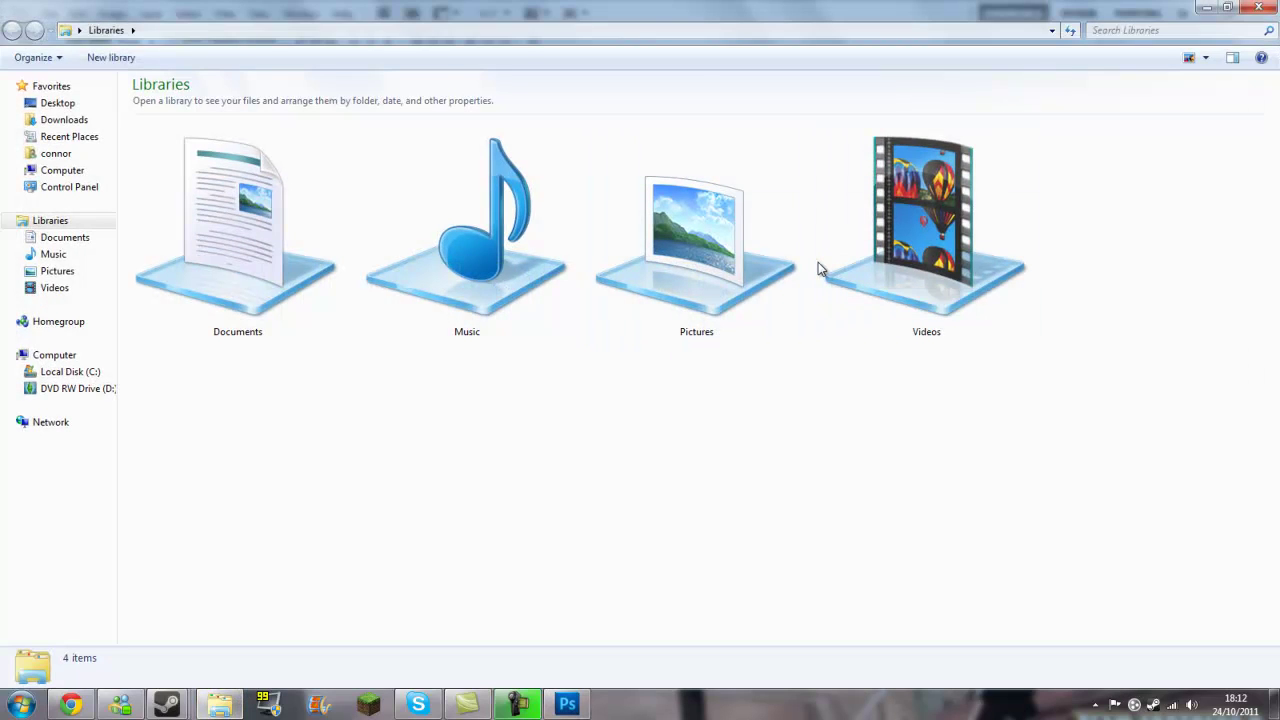
double_click(766, 257)
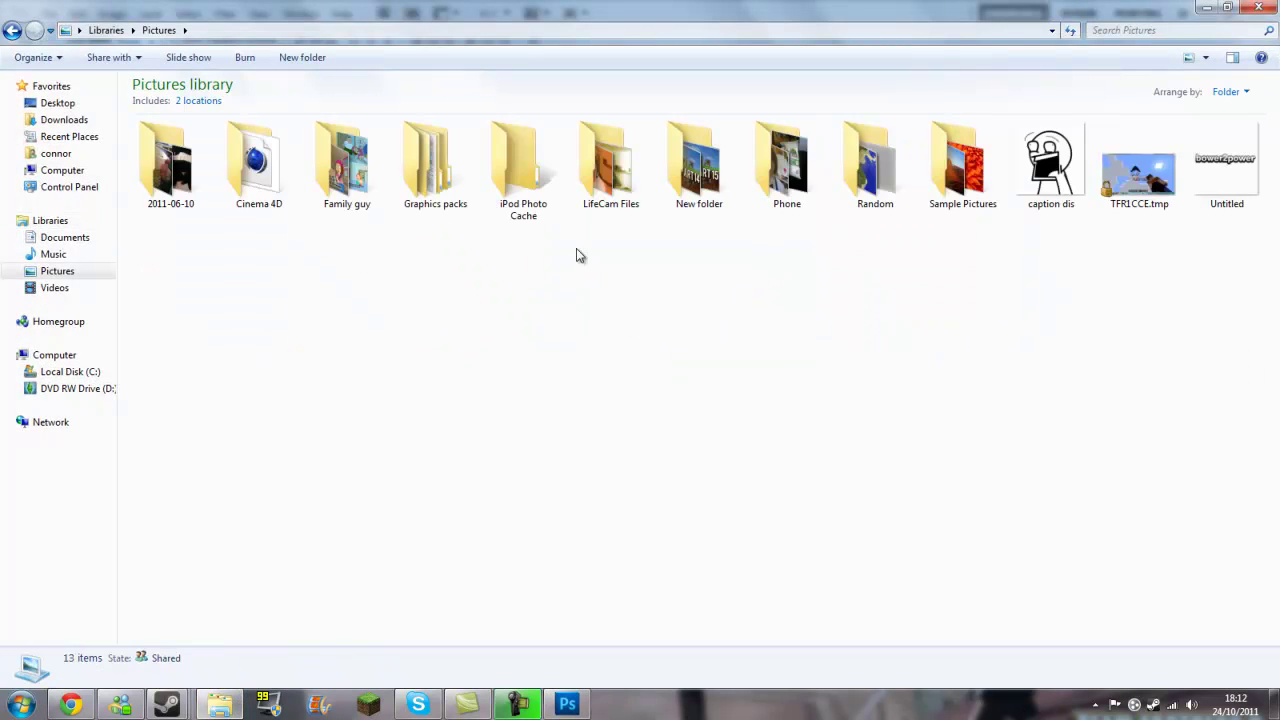
double_click(684, 207)
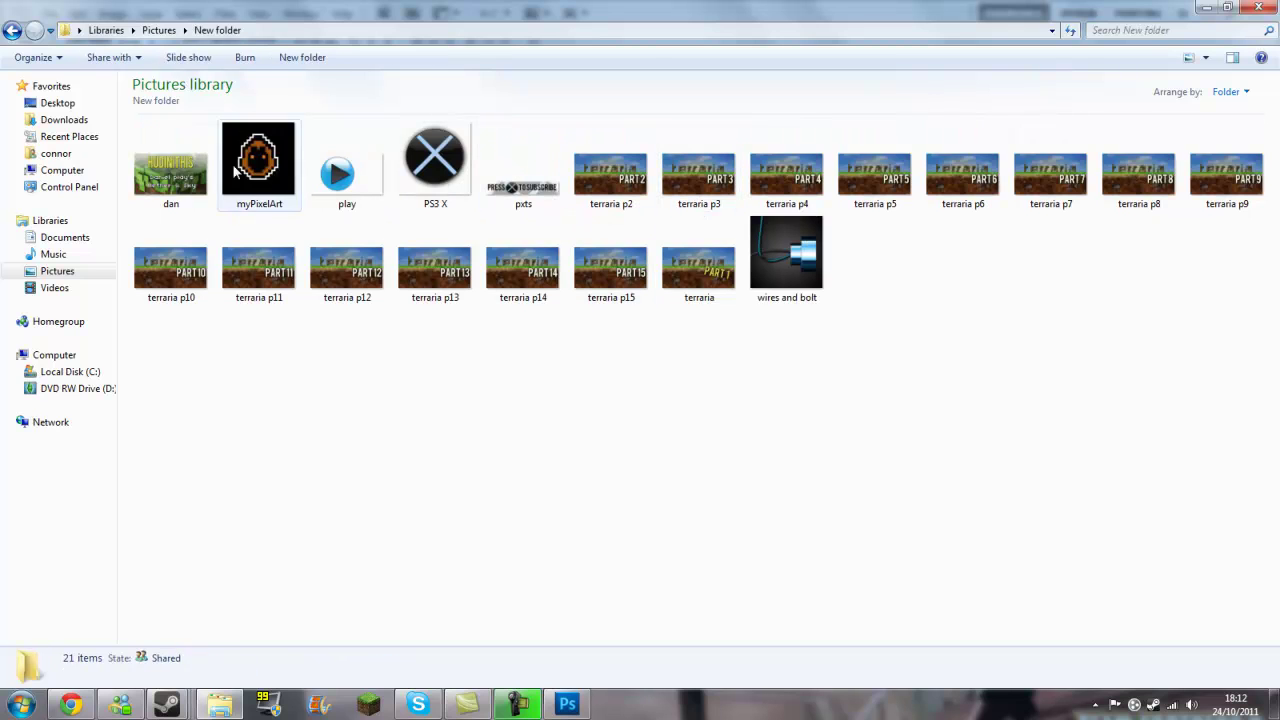
click(173, 172)
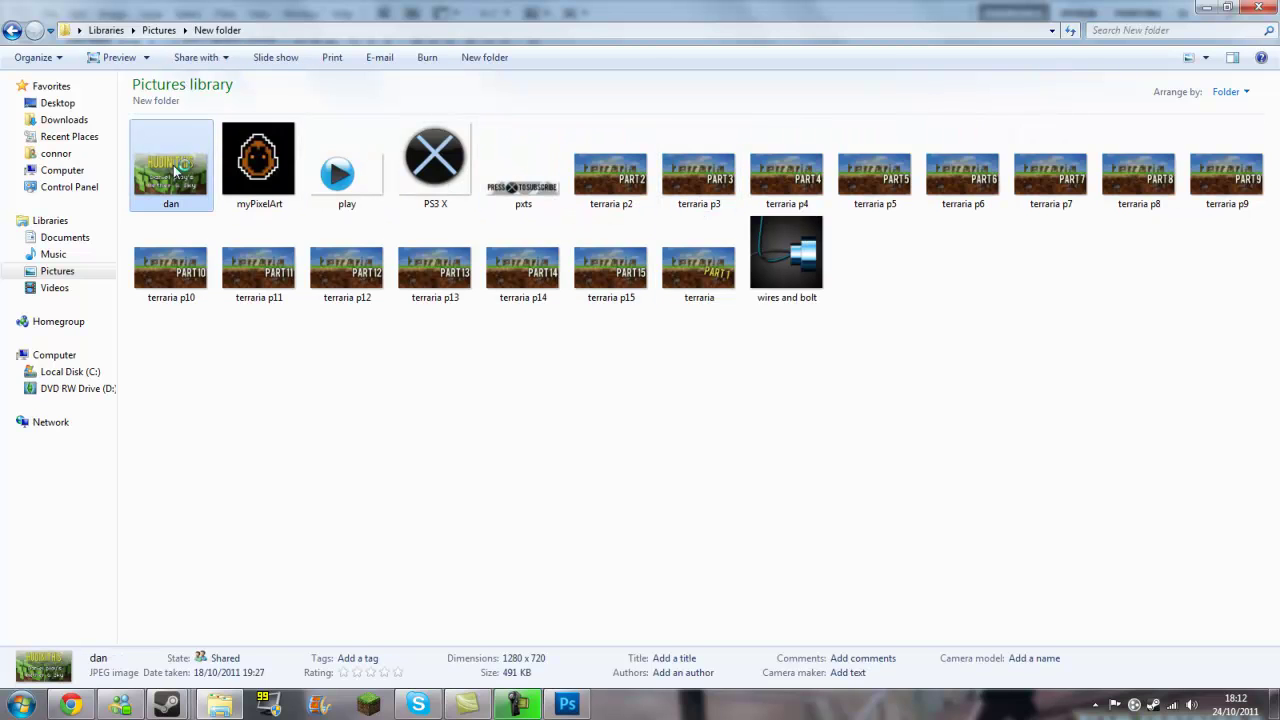
double_click(173, 172)
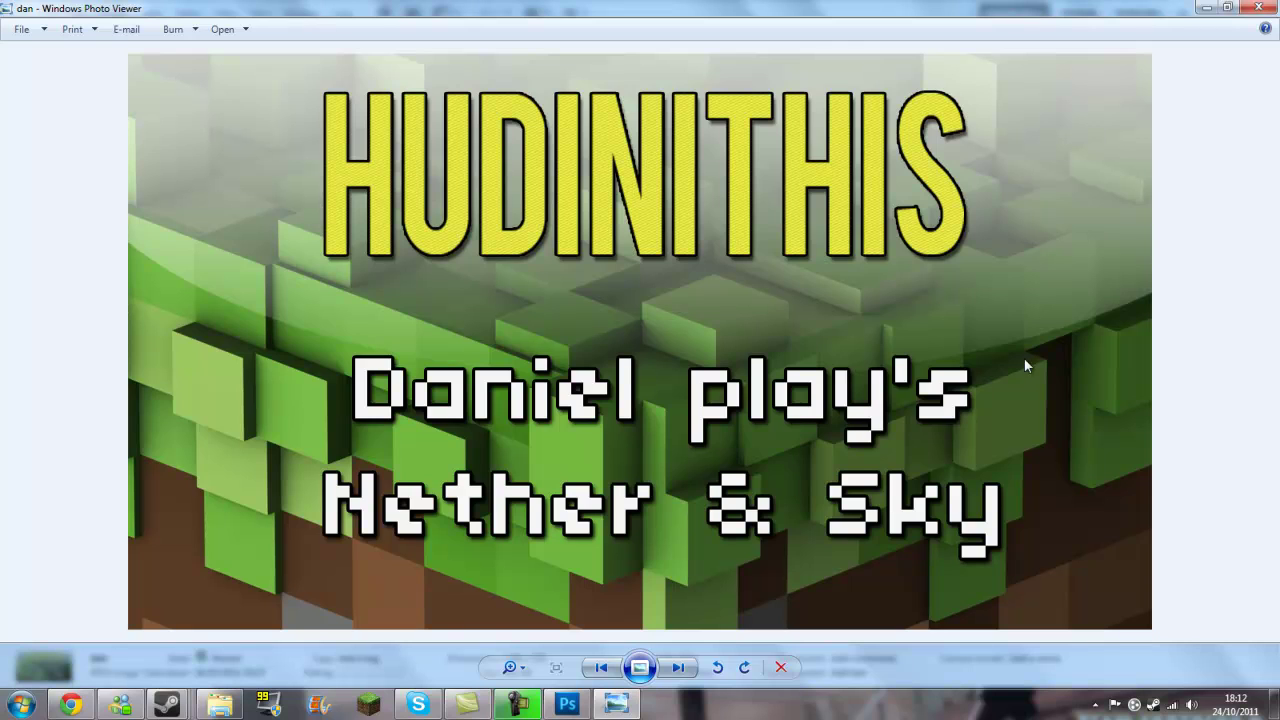
click(1258, 8)
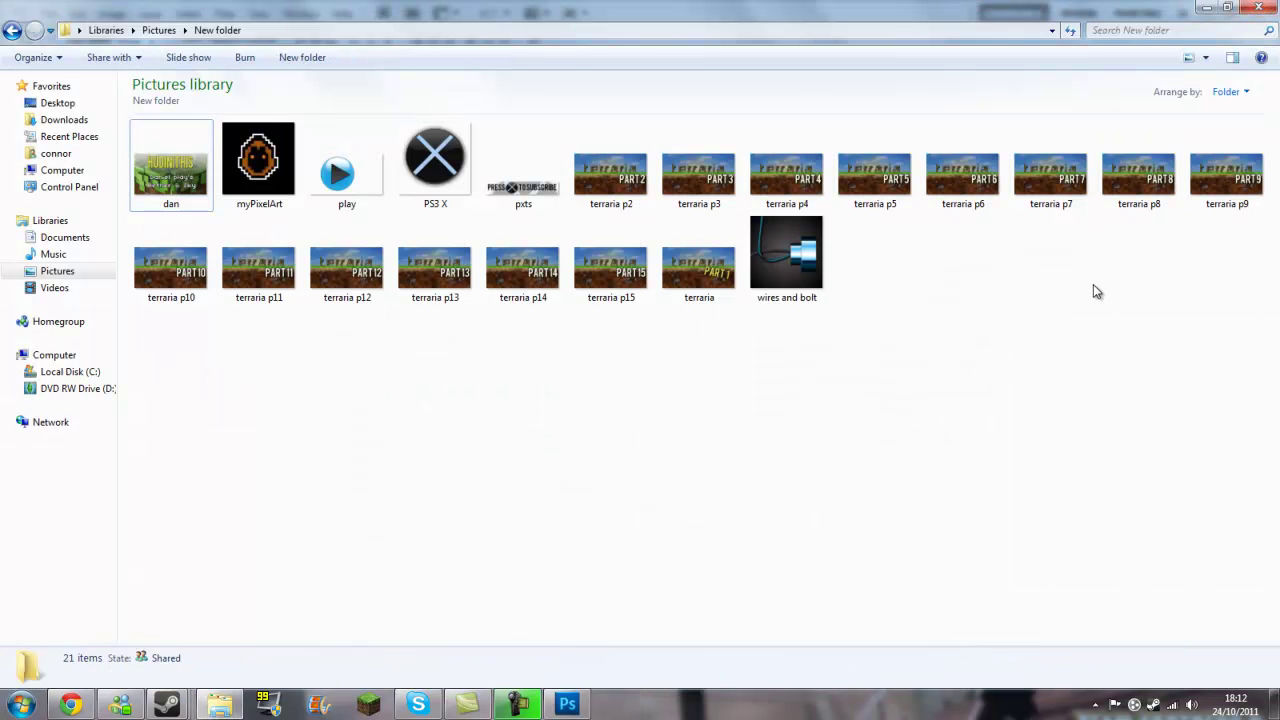
Minimize Explorer and set up Save As with JPEG format, named 'tutorial thumbnail'.
click(1205, 8)
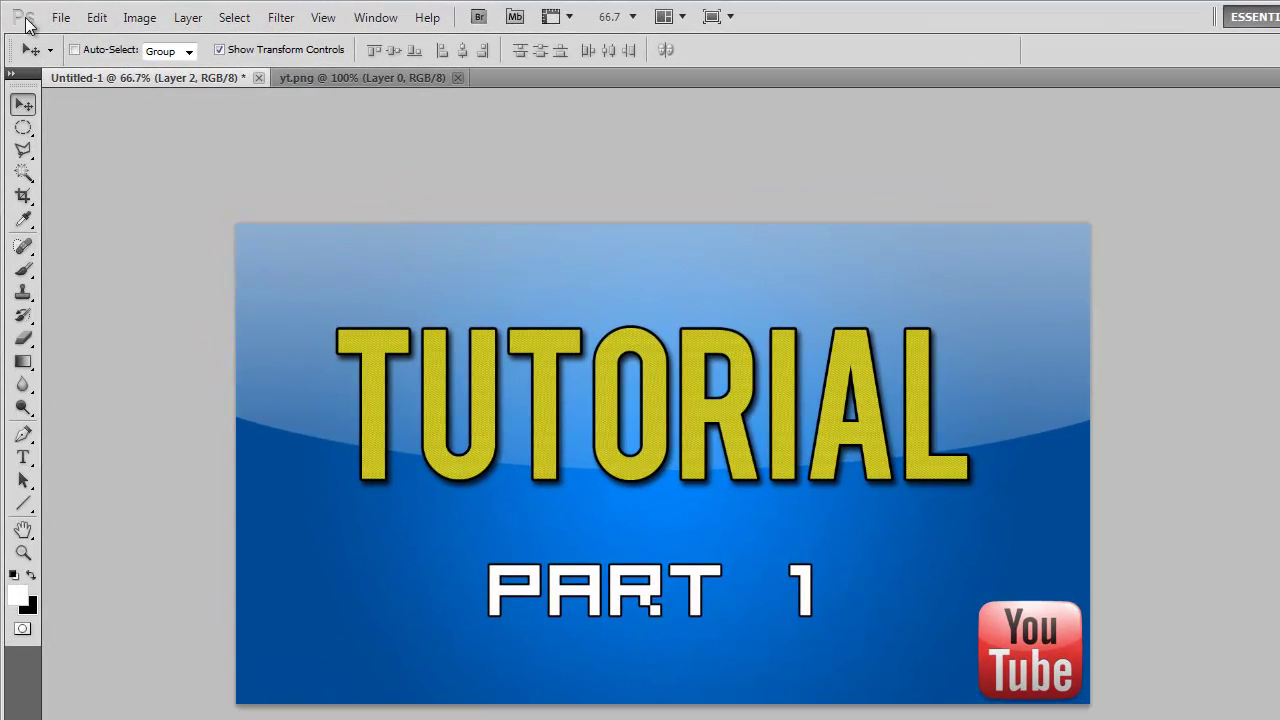
click(48, 14)
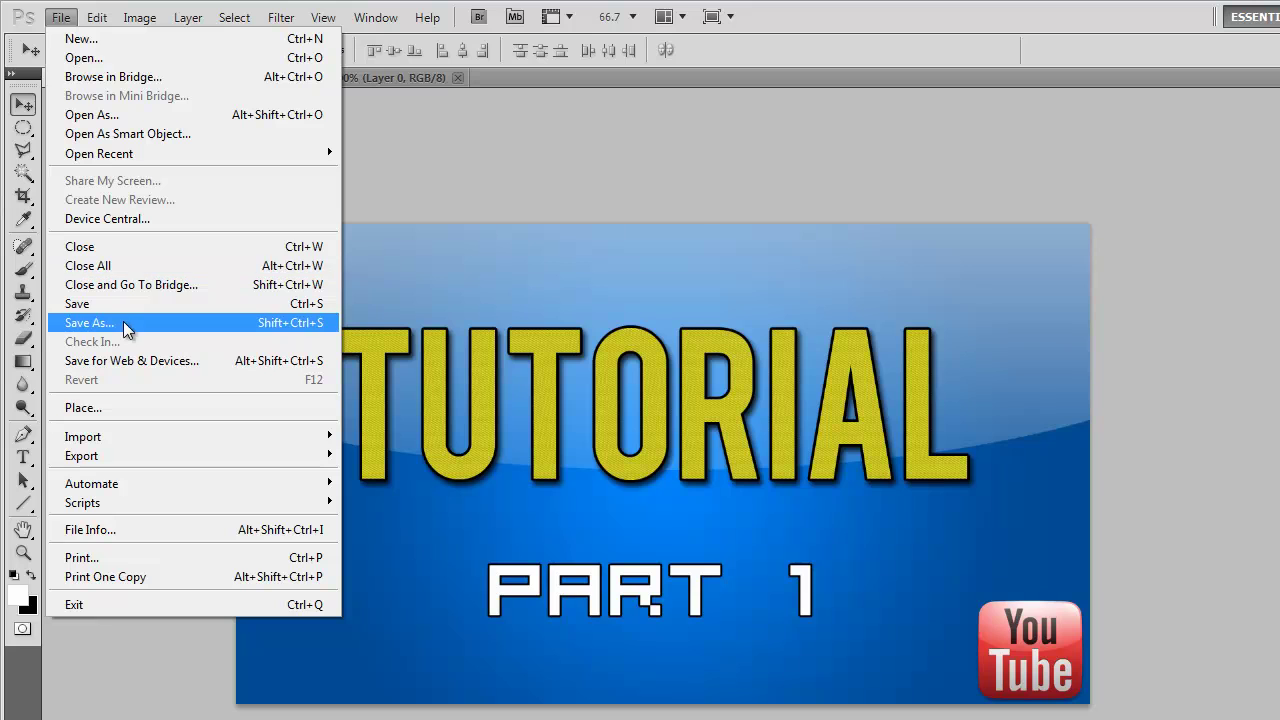
click(123, 323)
click(766, 472)
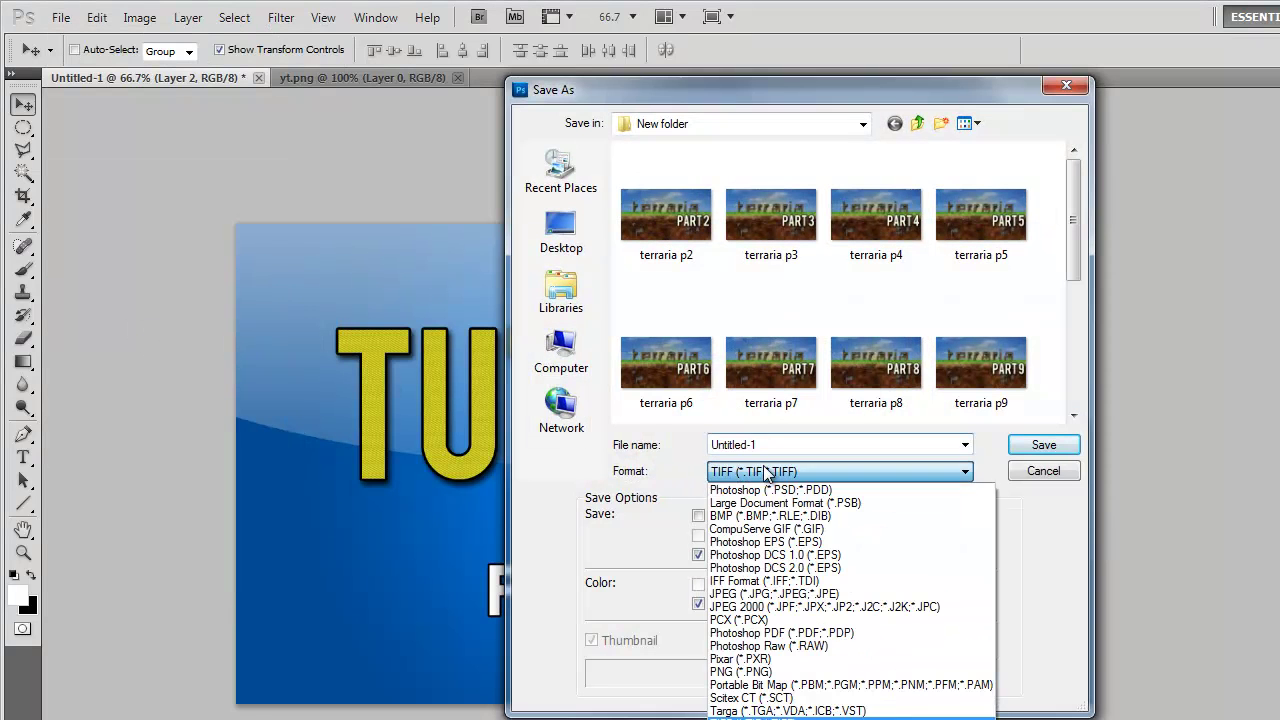
click(773, 594)
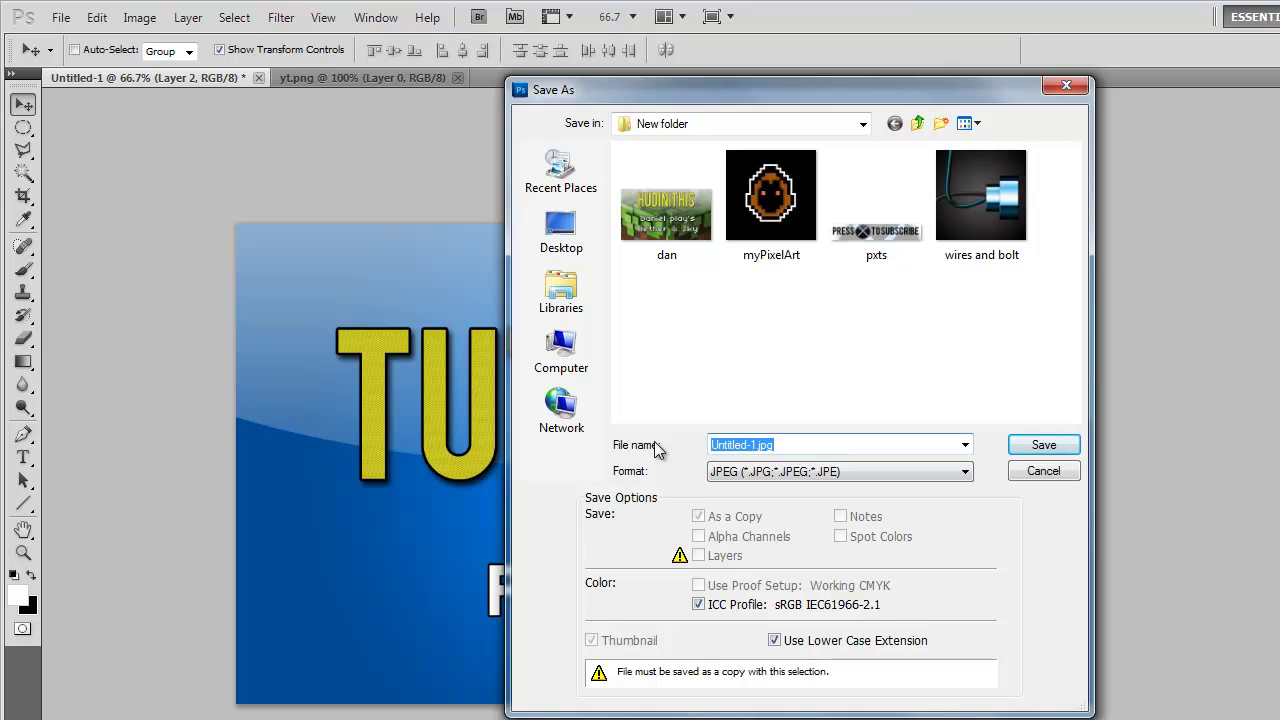
text(tutorial thumbnail)
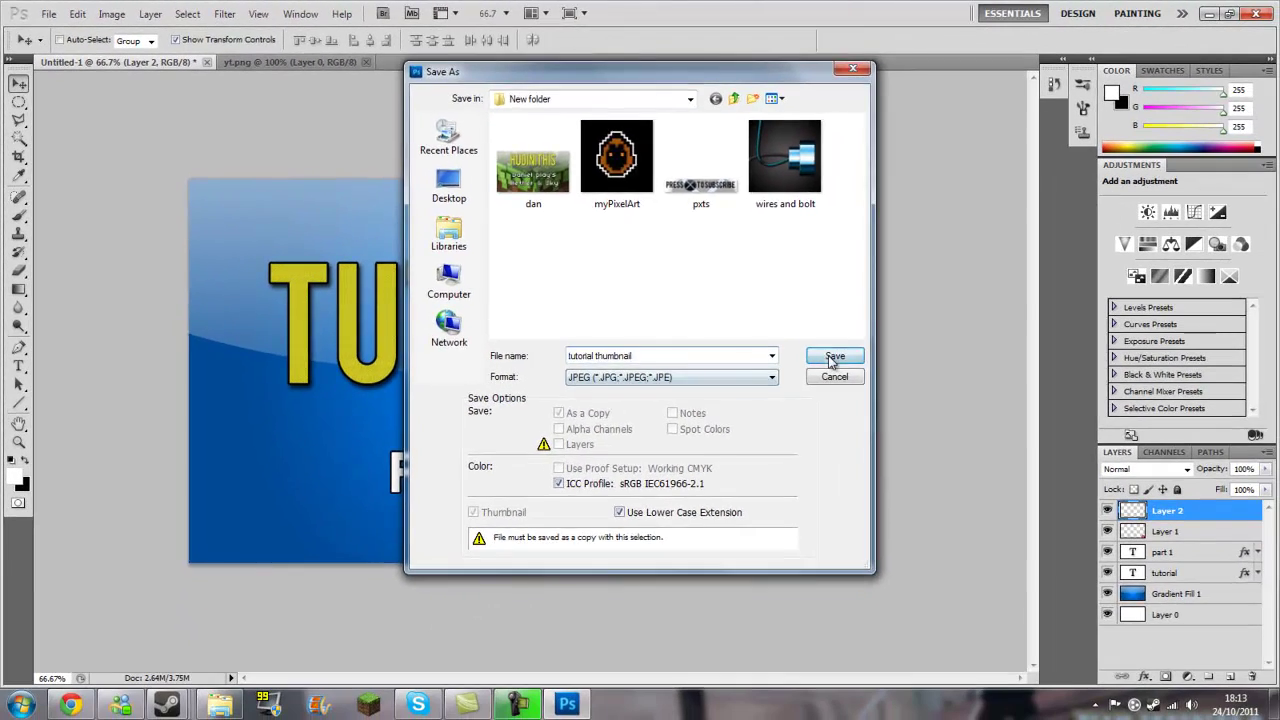
Save the JPEG with Quality 12 (Maximum), Baseline format and Matte None.
click(1043, 444)
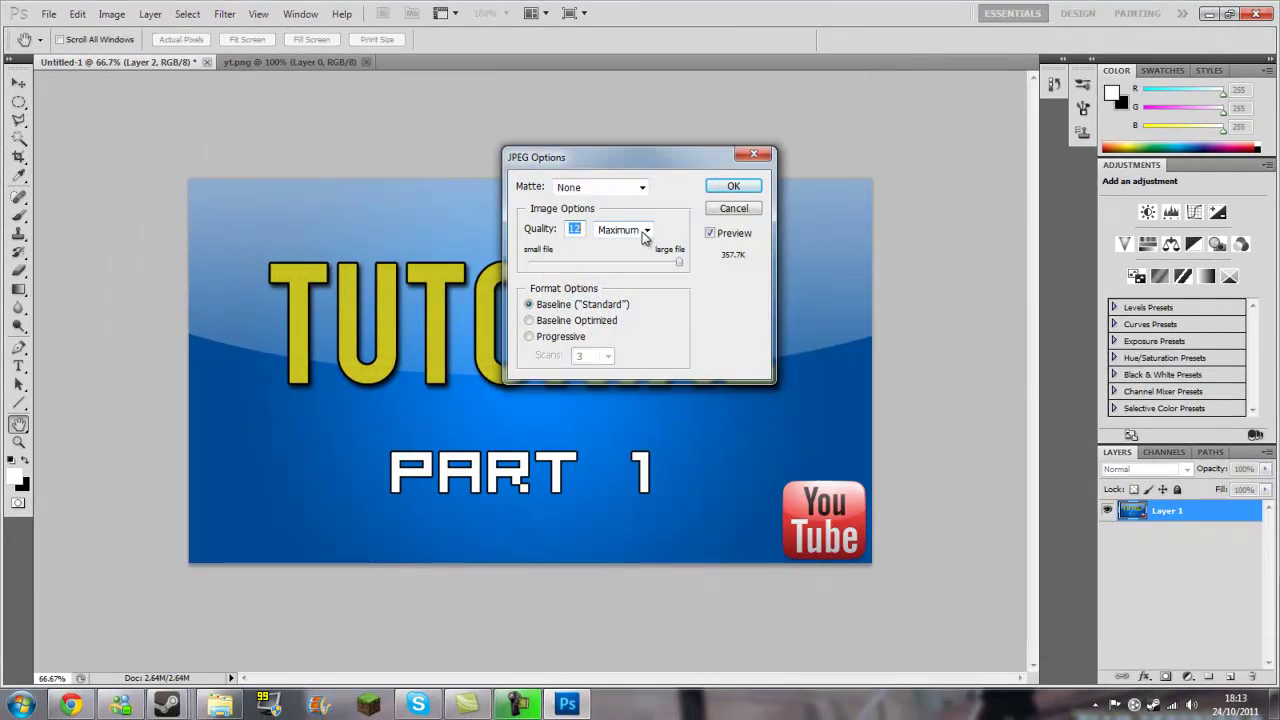
click(647, 231)
click(668, 229)
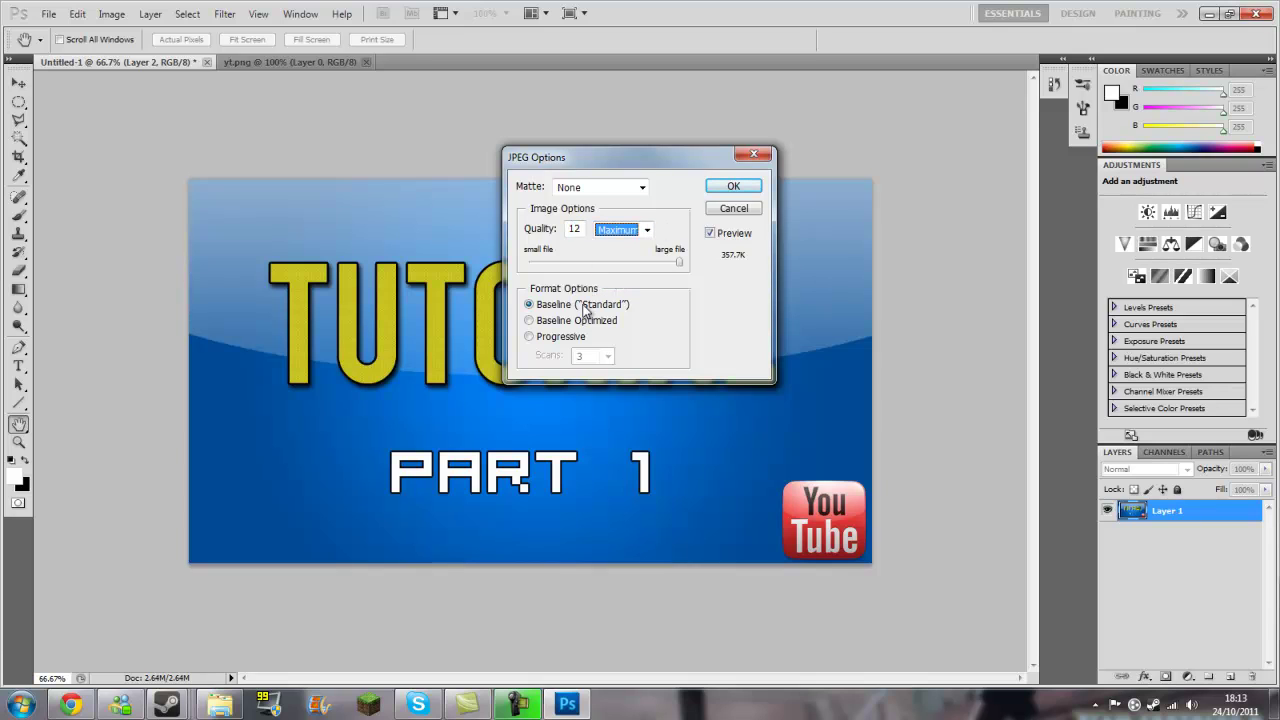
click(643, 187)
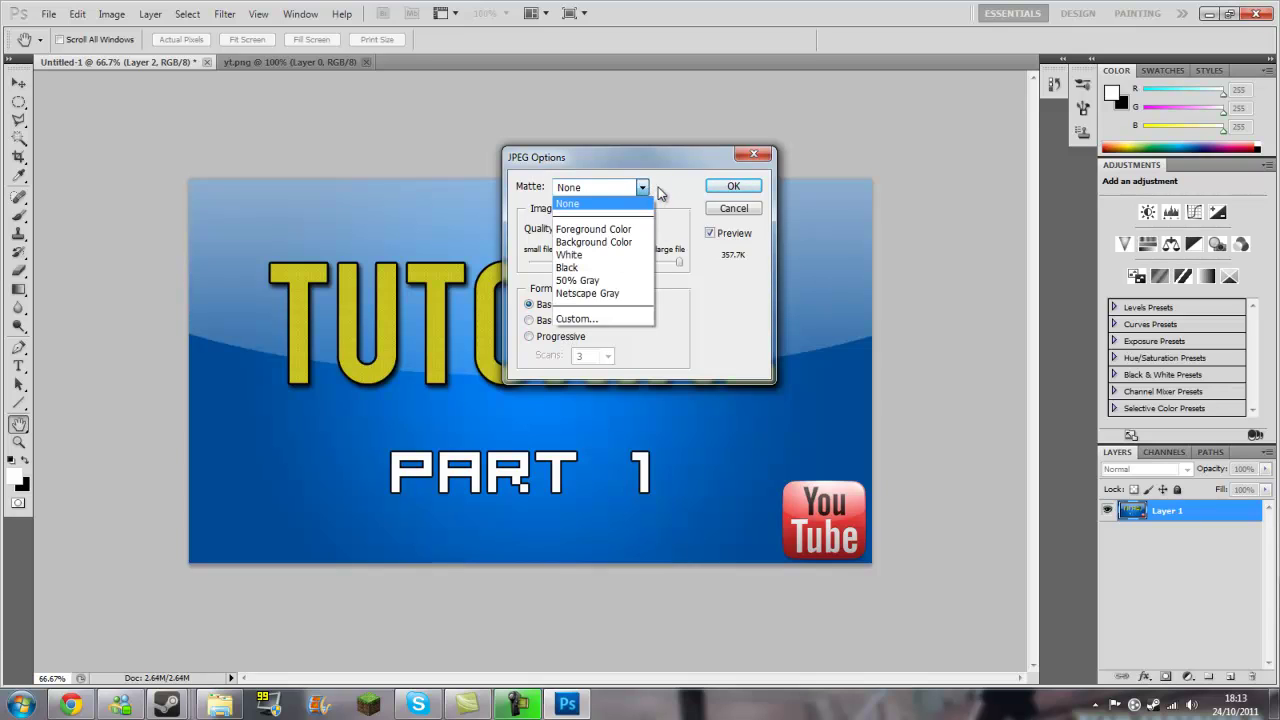
click(646, 190)
click(645, 188)
click(647, 190)
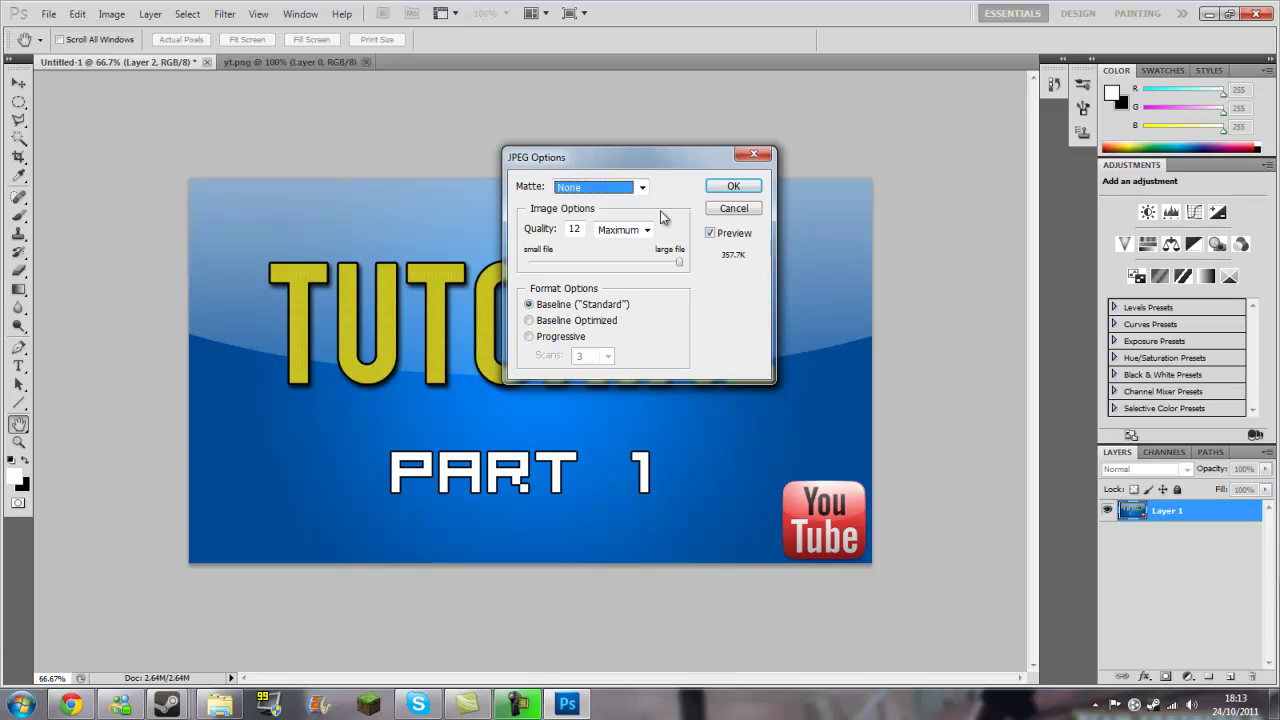
click(731, 187)
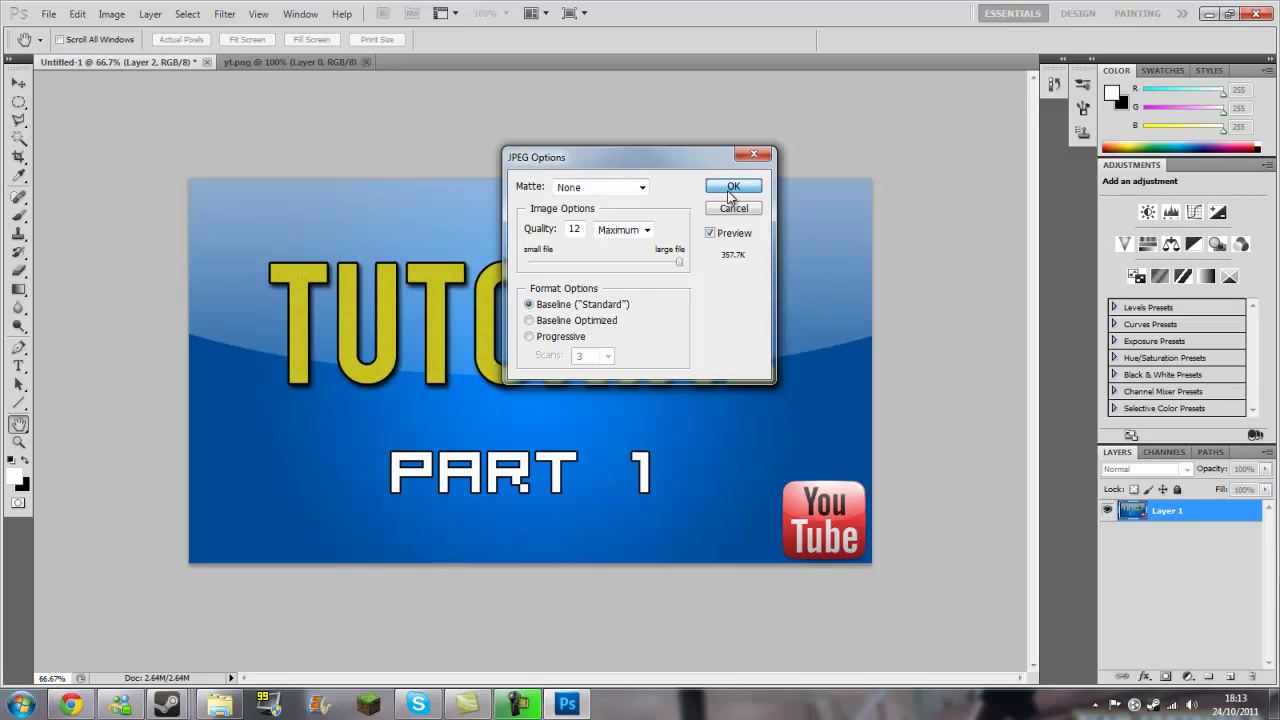